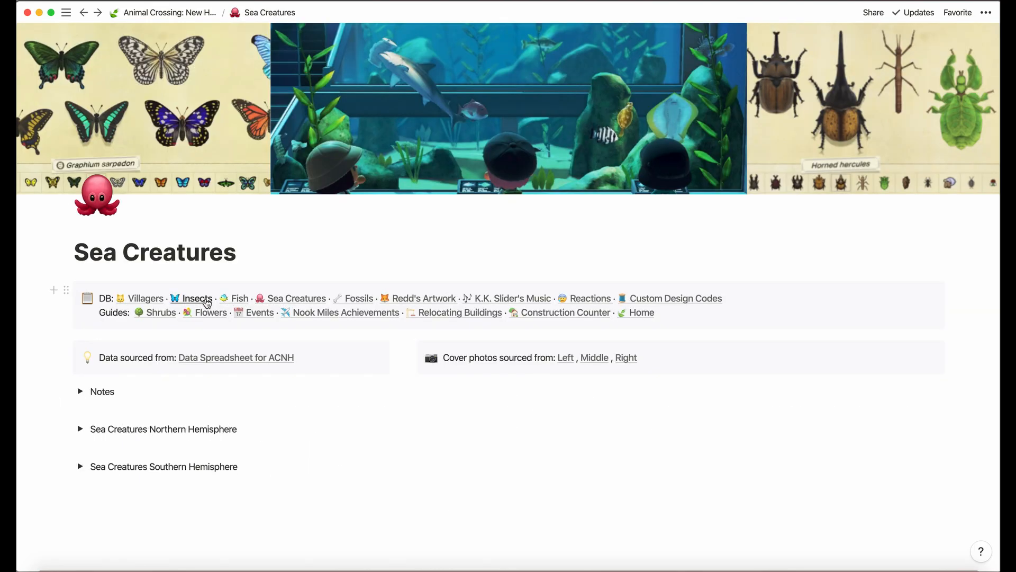
Step: Open the Insects database page and expand the Insects Northern Hemisphere toggle
left_click(207, 302)
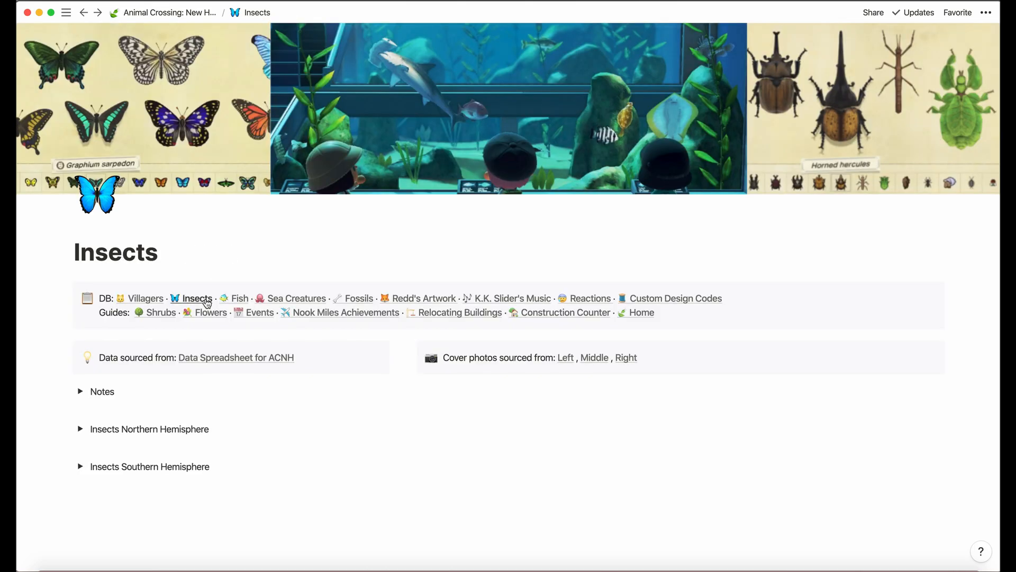
scroll(206, 301, "down", 2)
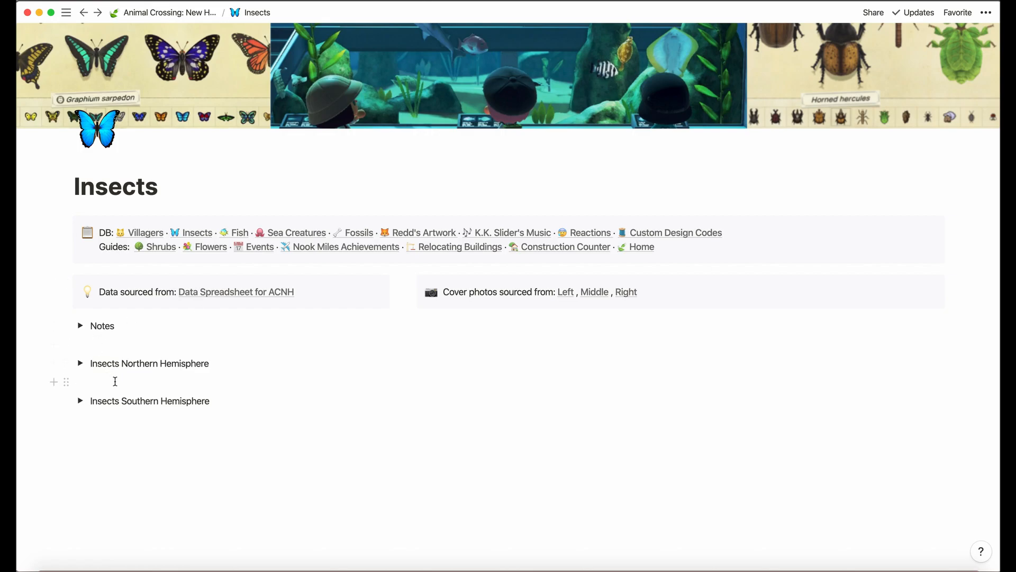
scroll(115, 381, "down", 1)
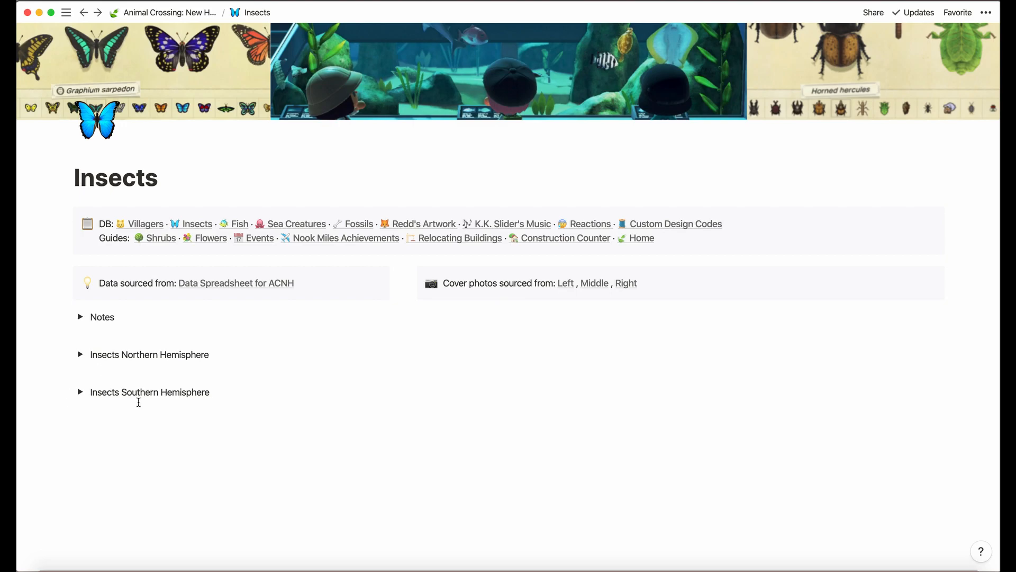
left_click(83, 358)
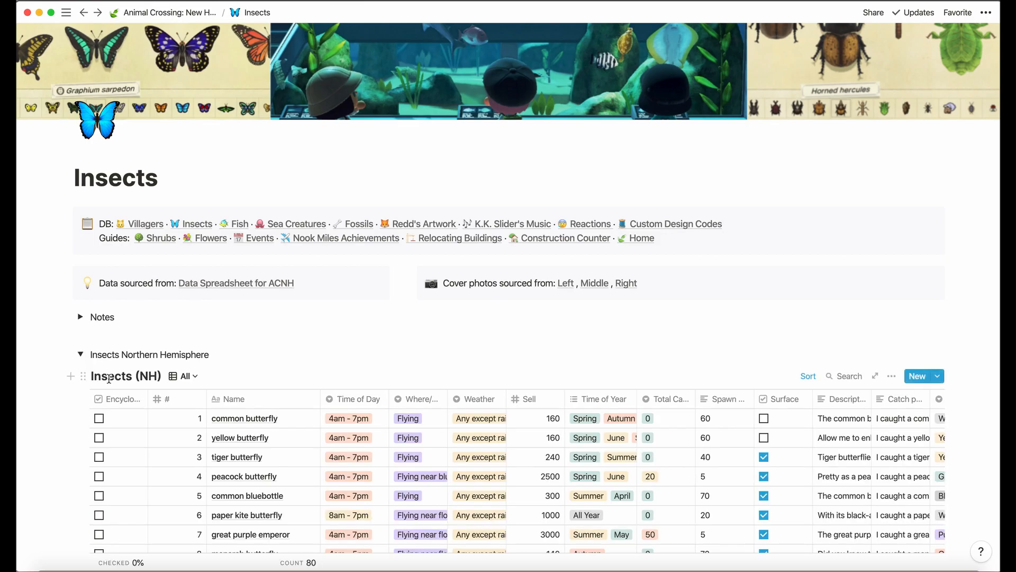
left_click(81, 357)
Step: Move the Insects (NH) table out of its toggle and place it directly below Notes
scroll(111, 418, "down", 15)
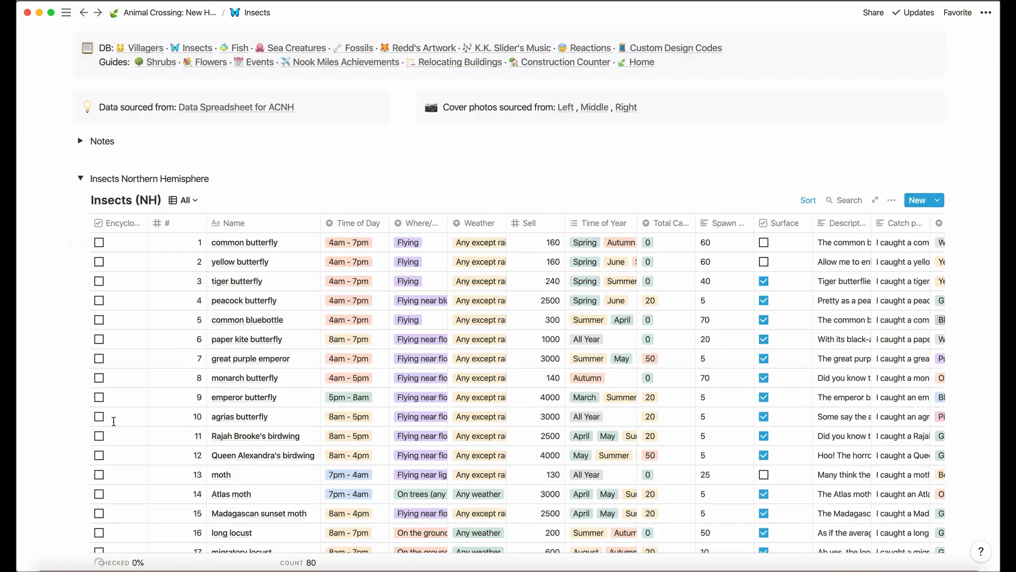
scroll(114, 421, "up", 10)
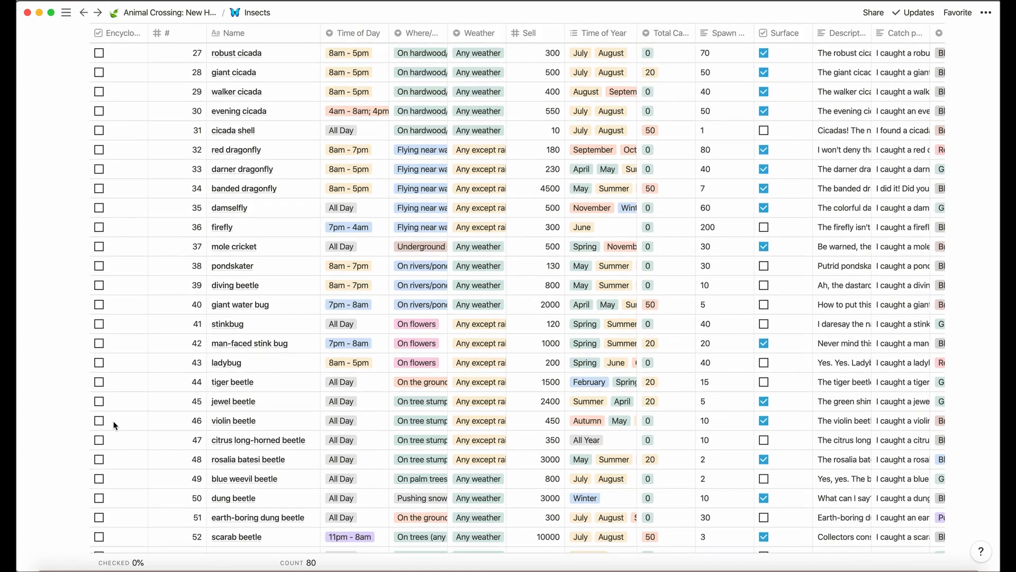
scroll(113, 423, "up", 4)
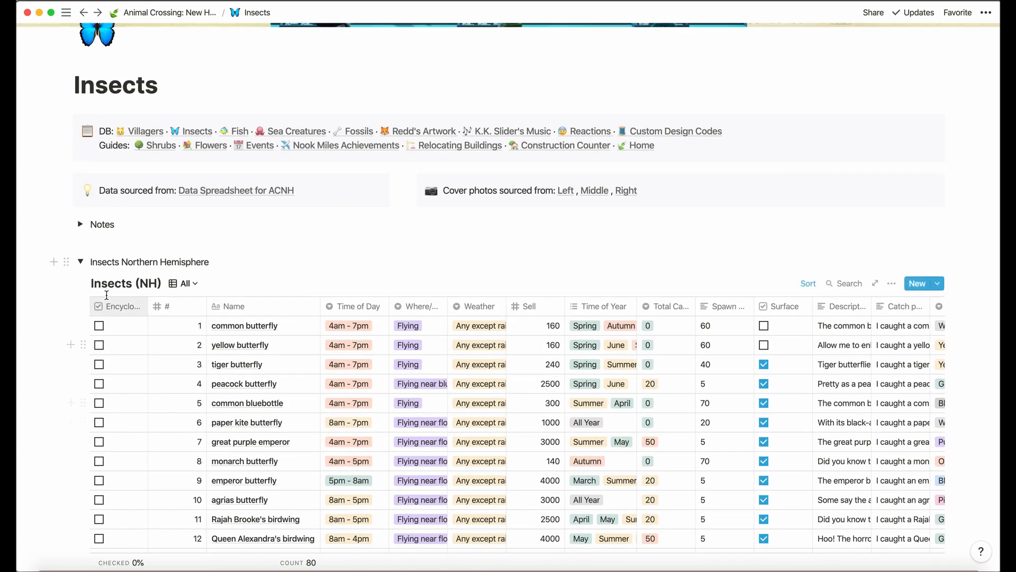
left_click_drag(84, 284, 98, 249)
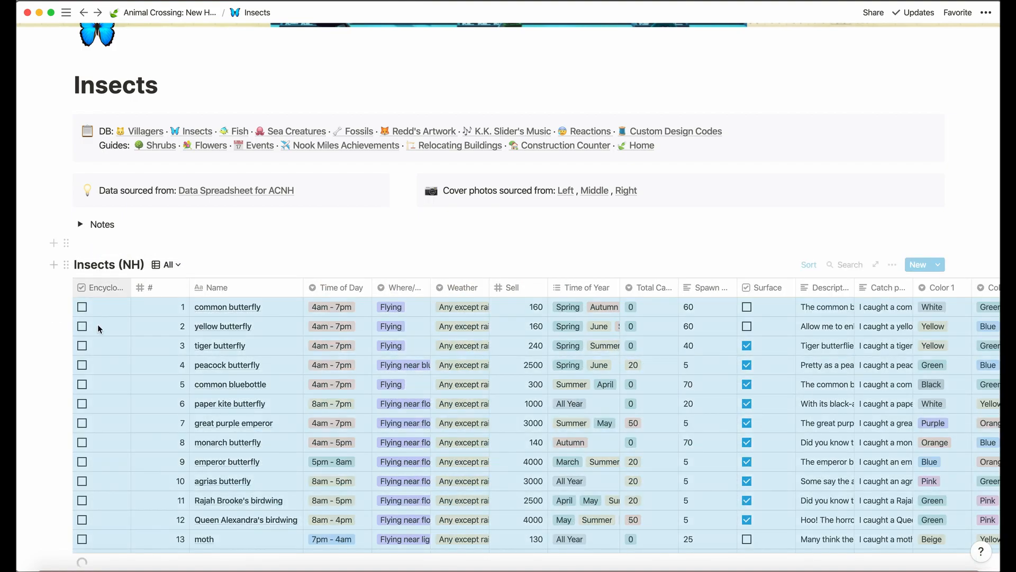
left_click(151, 248)
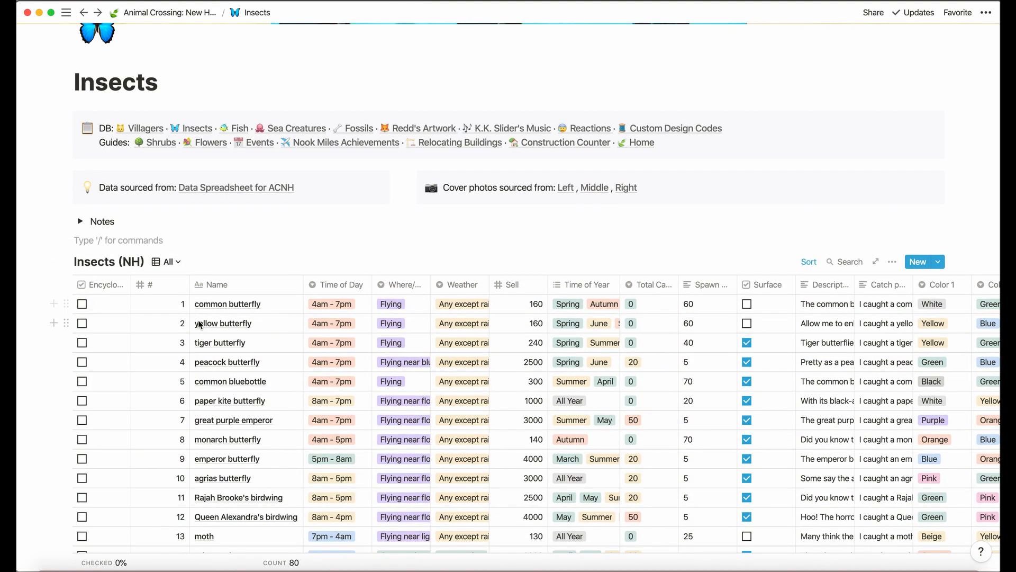
Step: View the Encyclopedia? property's settings, and tick and untick the common butterfly's Encyclopedia? checkbox as a trial
scroll(199, 322, "down", 4)
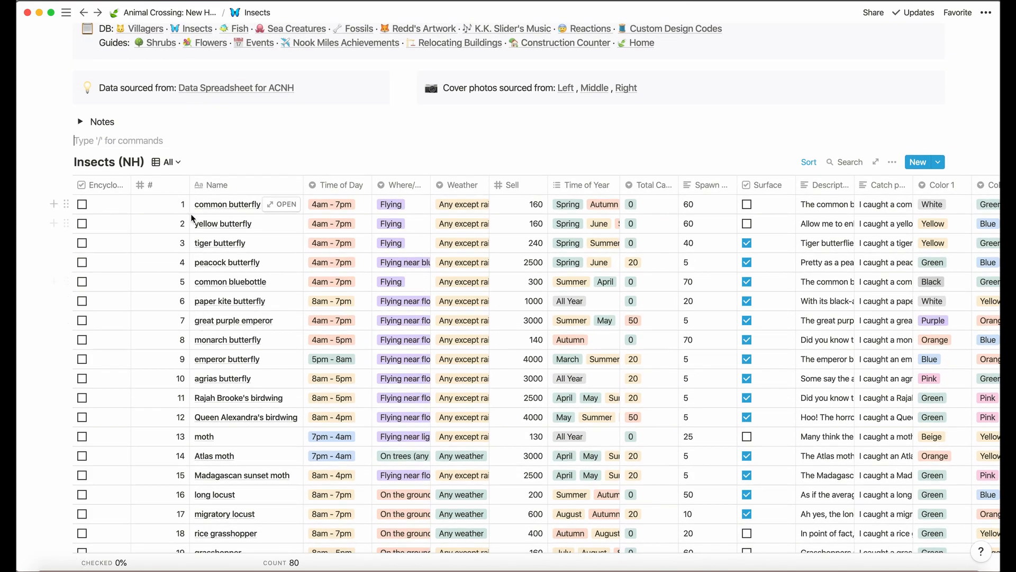
left_click(100, 184)
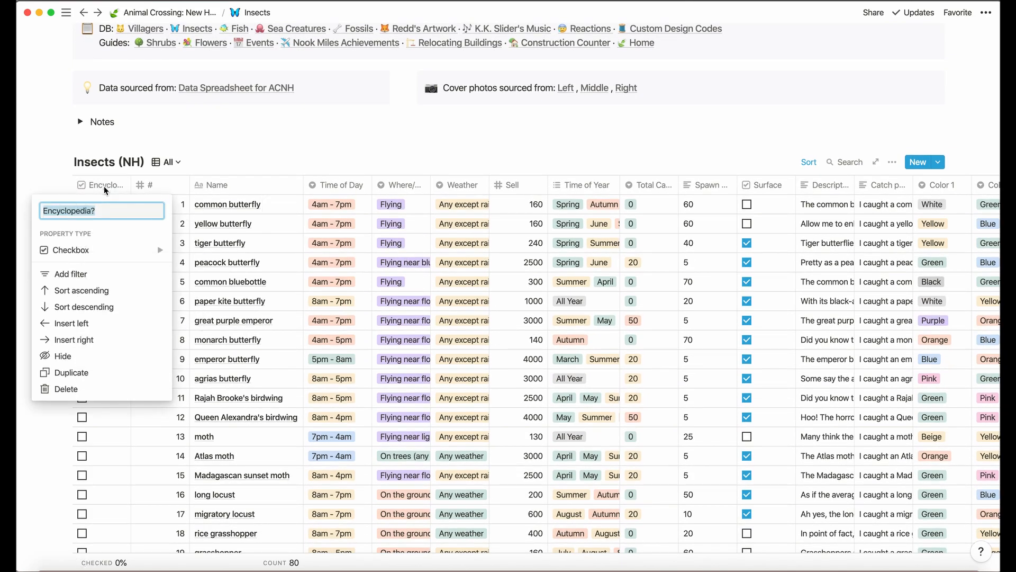
key("Escape")
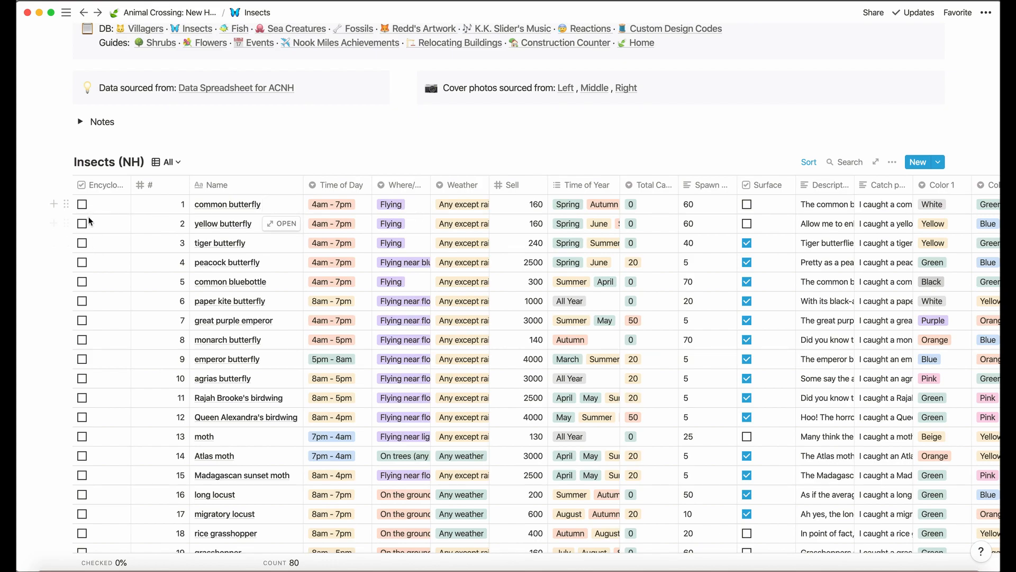
left_click(82, 208)
left_click(82, 209)
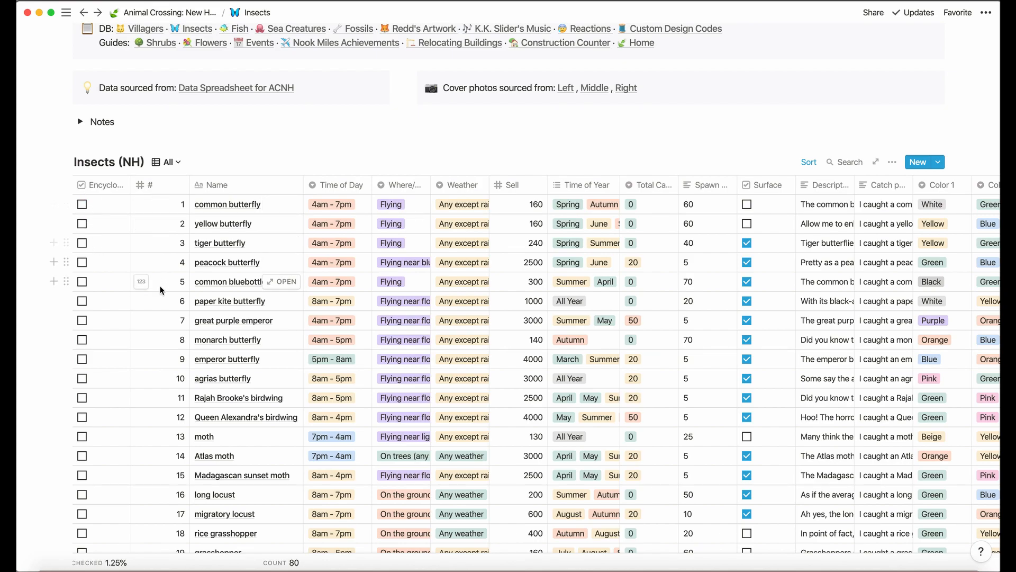
Step: Look through the insect rows and view the Time of Day options for the common butterfly
scroll(171, 390, "down", 15)
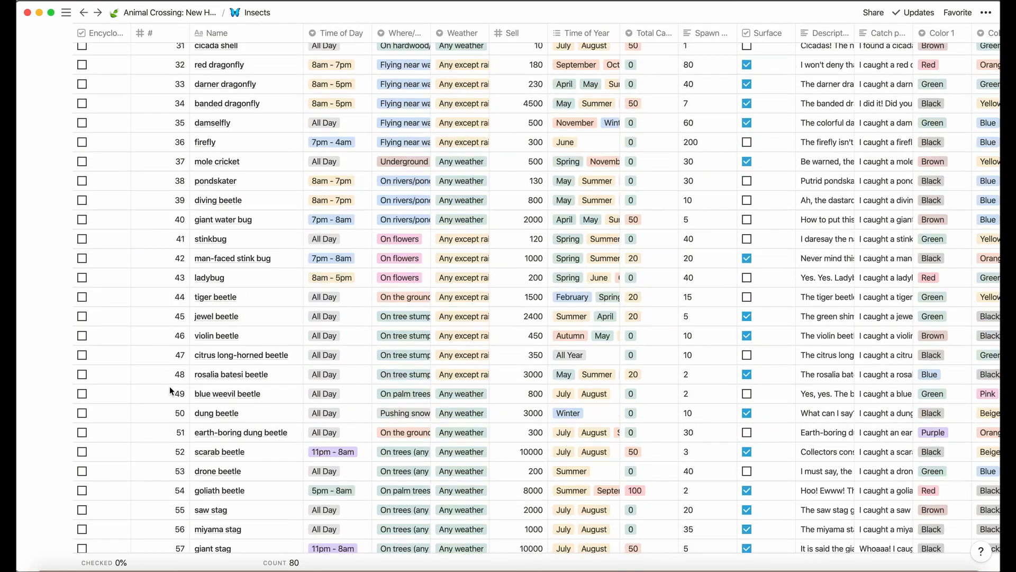
scroll(169, 386, "down", 2)
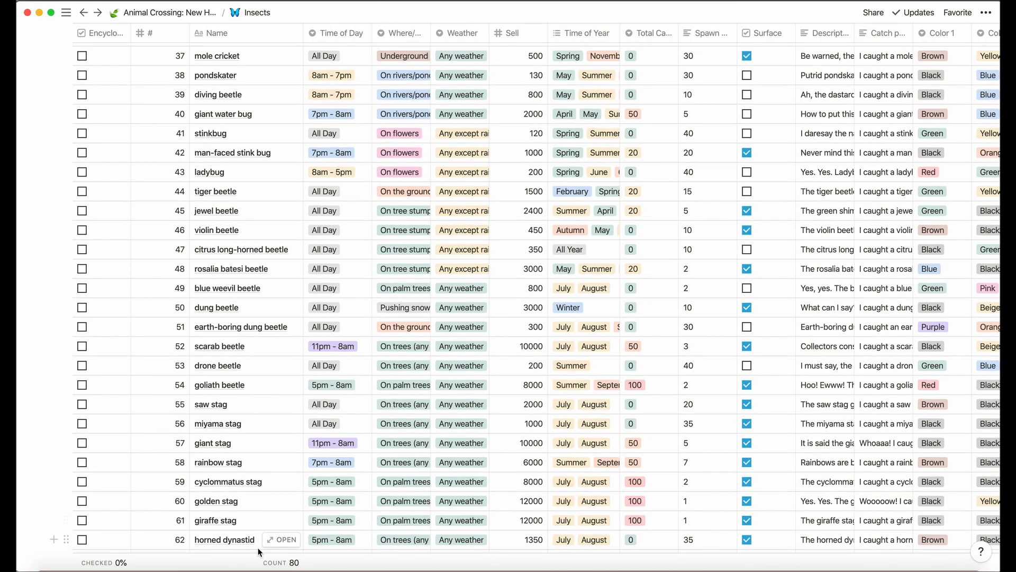
scroll(252, 306, "up", 15)
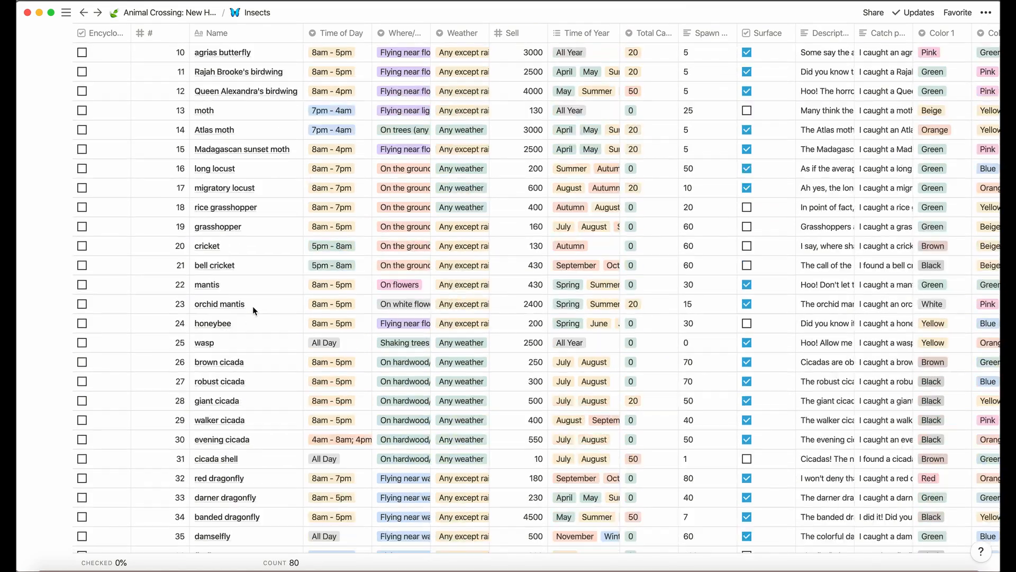
scroll(253, 309, "up", 5)
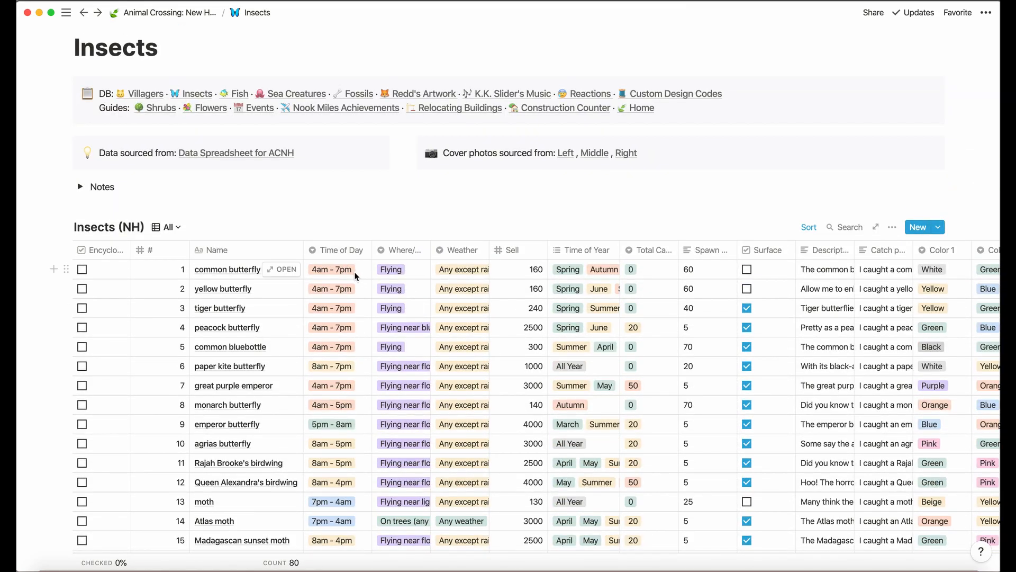
left_click(352, 272)
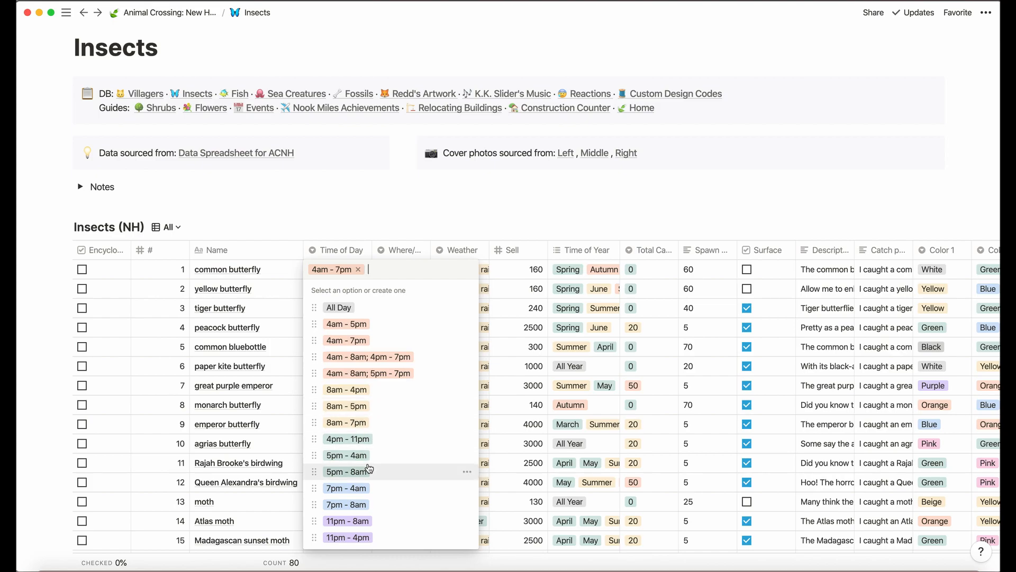
left_click(364, 233)
Step: View the available options in the common butterfly's catch location, Weather and Time of Year cells
left_click(411, 276)
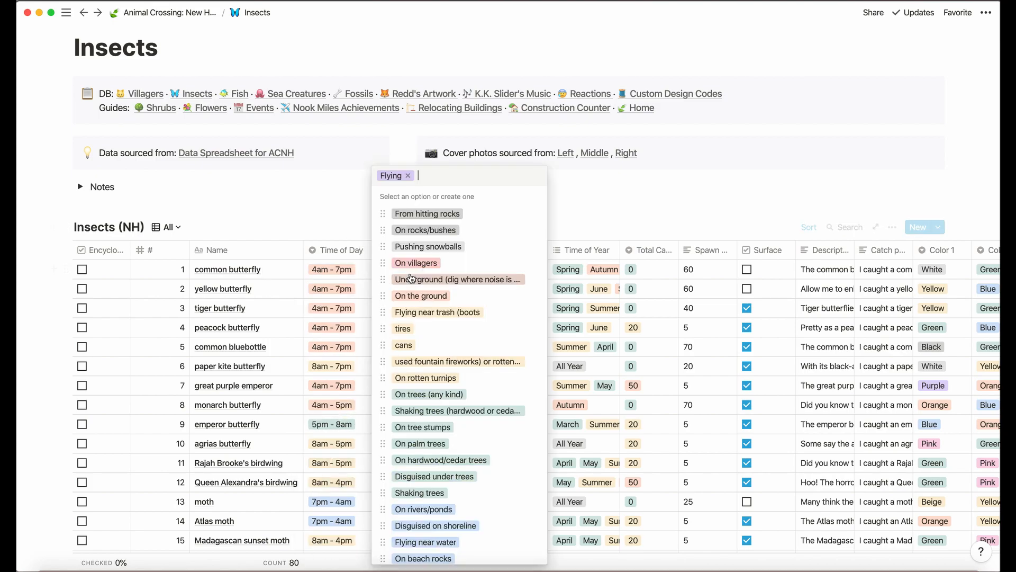
scroll(442, 333, "down", 3)
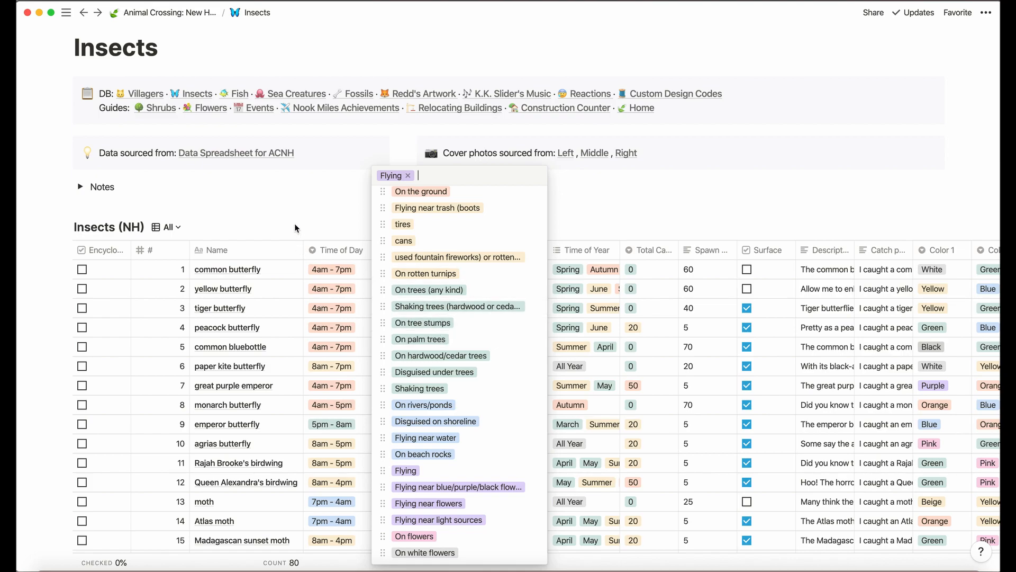
left_click(321, 219)
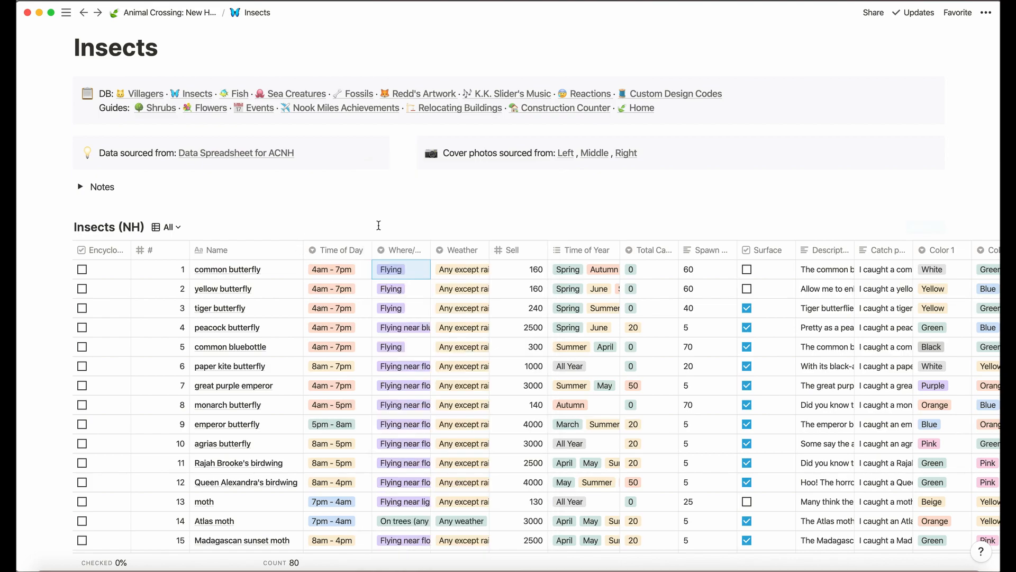
left_click(456, 272)
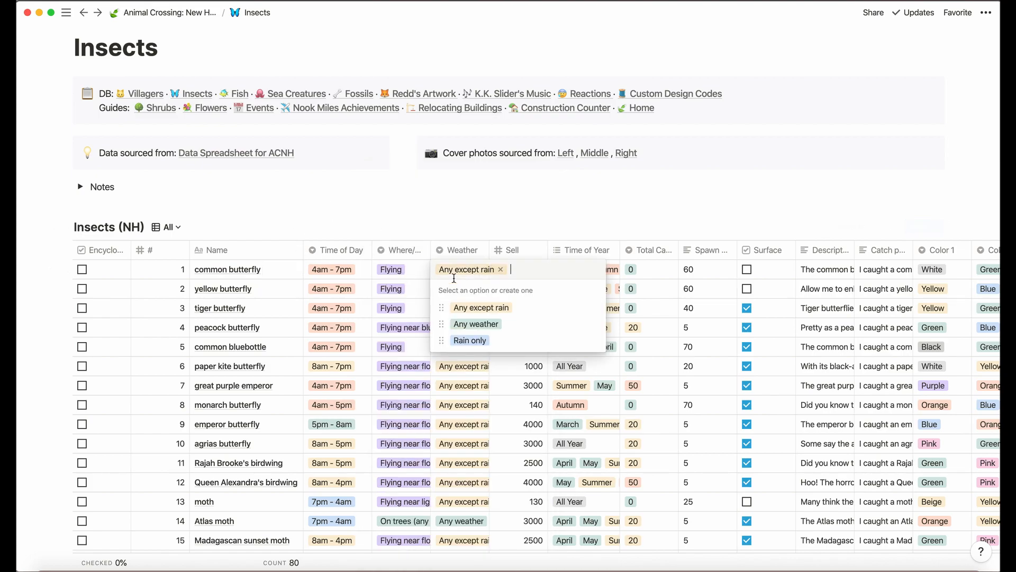
left_click(474, 216)
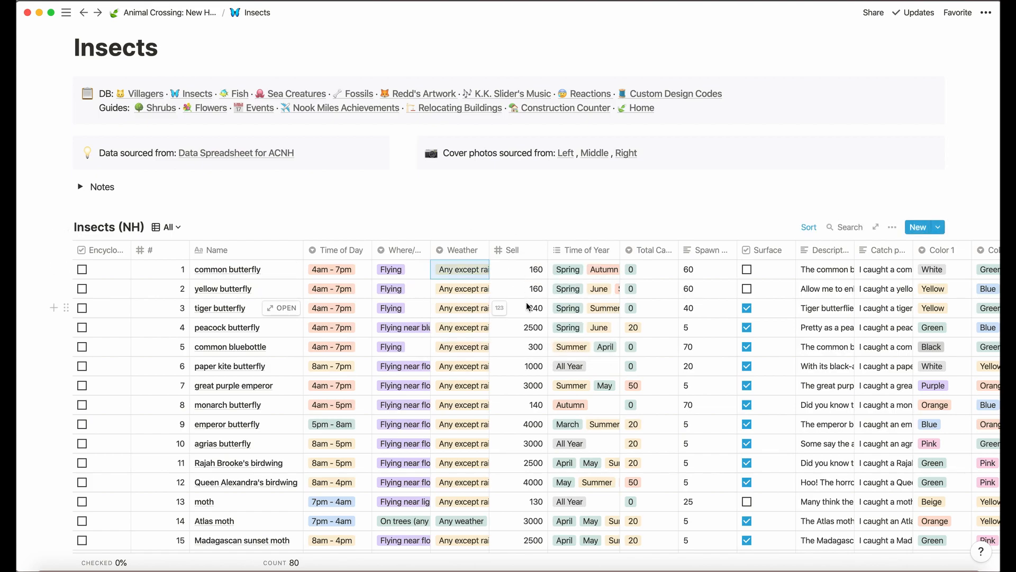
left_click(582, 272)
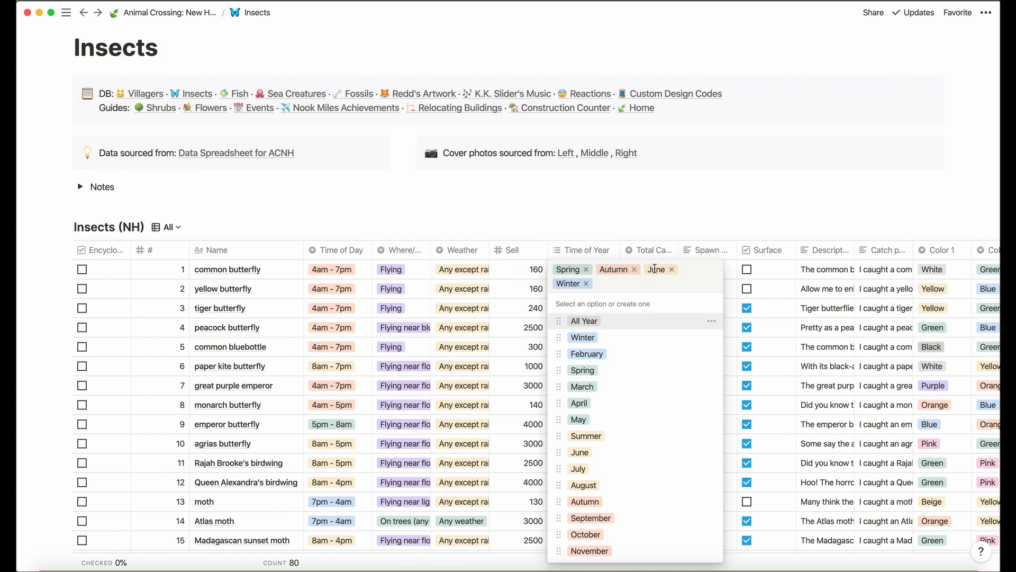
key("Escape")
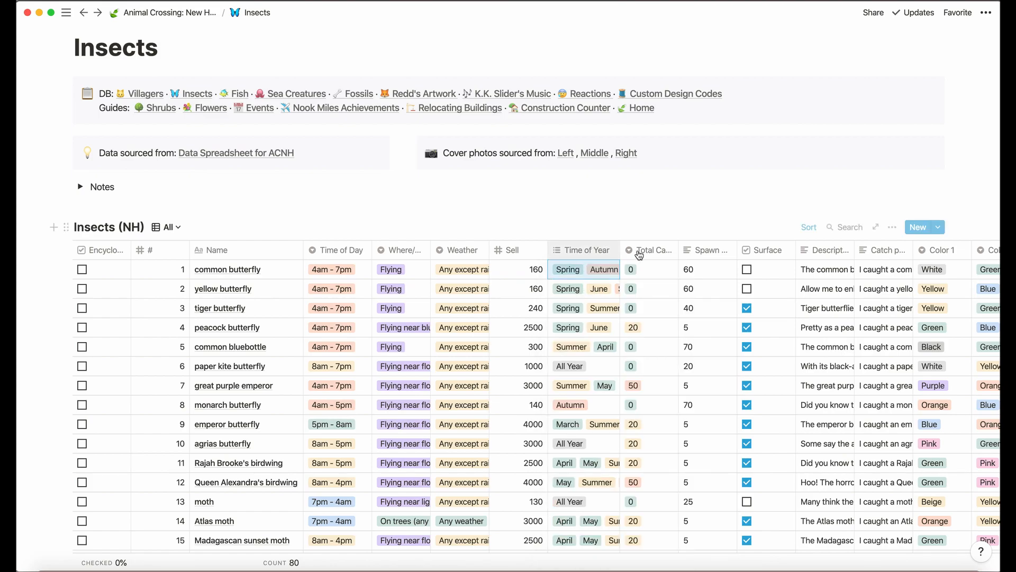
Step: Examine the Total Catches to Unlock property, its values across the insects, and the options offered for the peacock butterfly
left_click(655, 251)
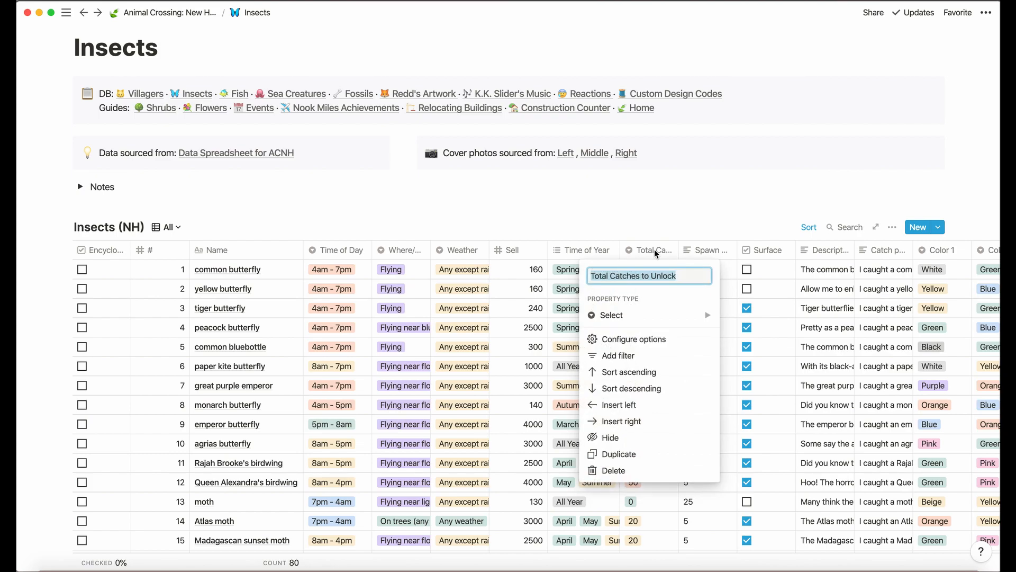
key("Escape")
scroll(651, 355, "down", 3)
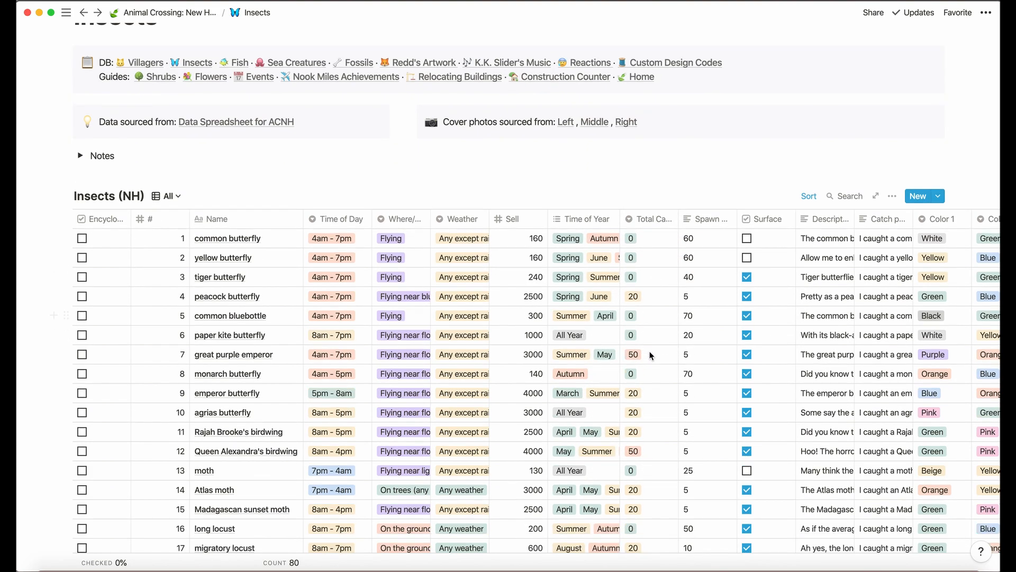
scroll(651, 356, "down", 8)
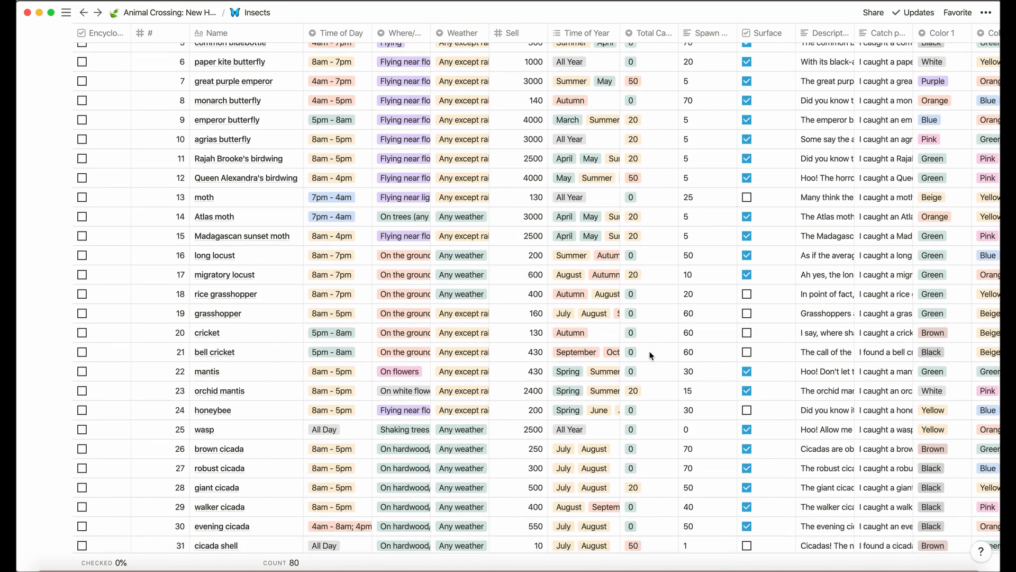
scroll(651, 356, "up", 10)
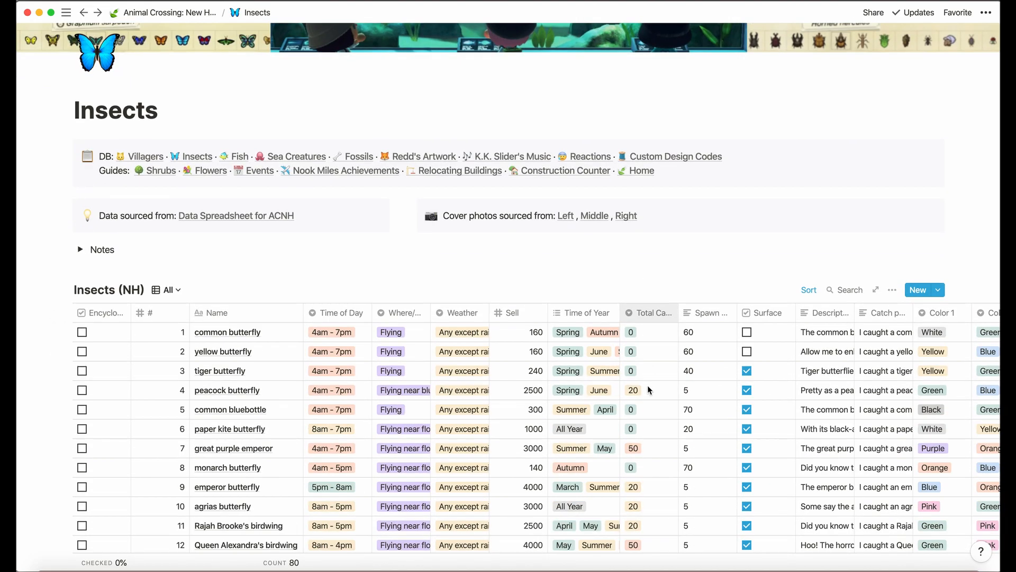
left_click(648, 382)
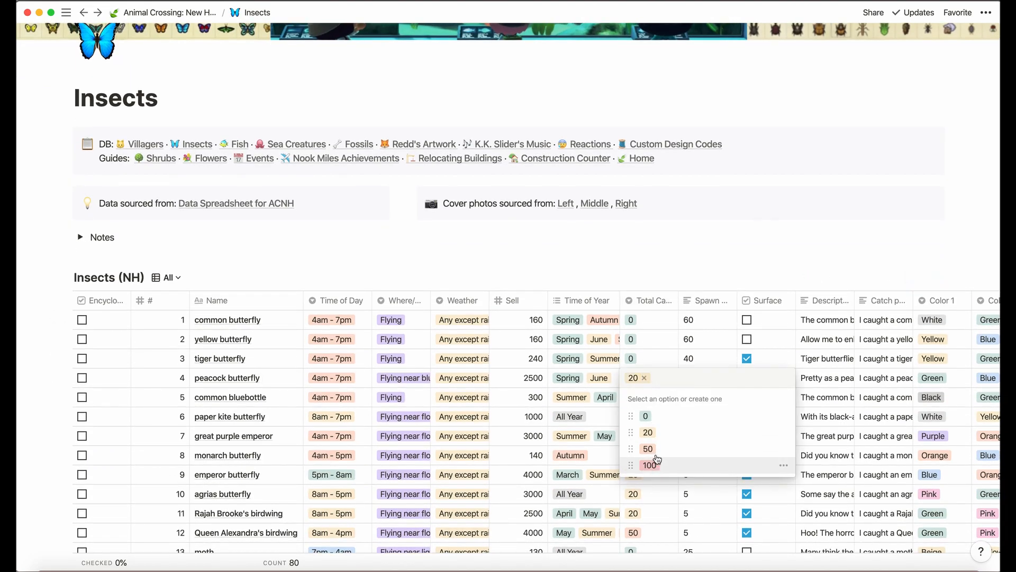
left_click(648, 341)
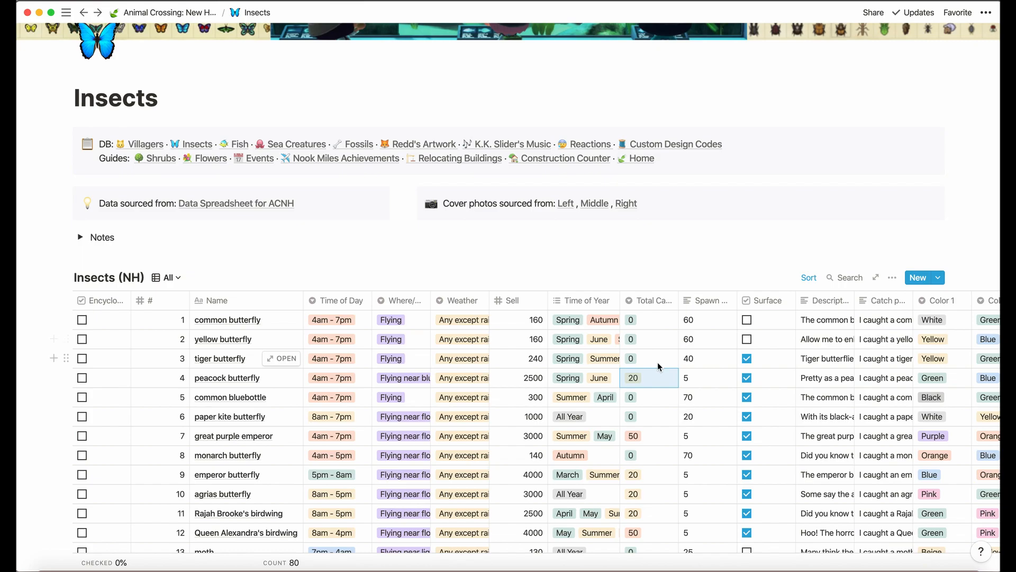
Step: Inspect the Spawn property and compare its values across the insect rows
left_click(712, 301)
left_click(712, 301)
left_click(708, 353)
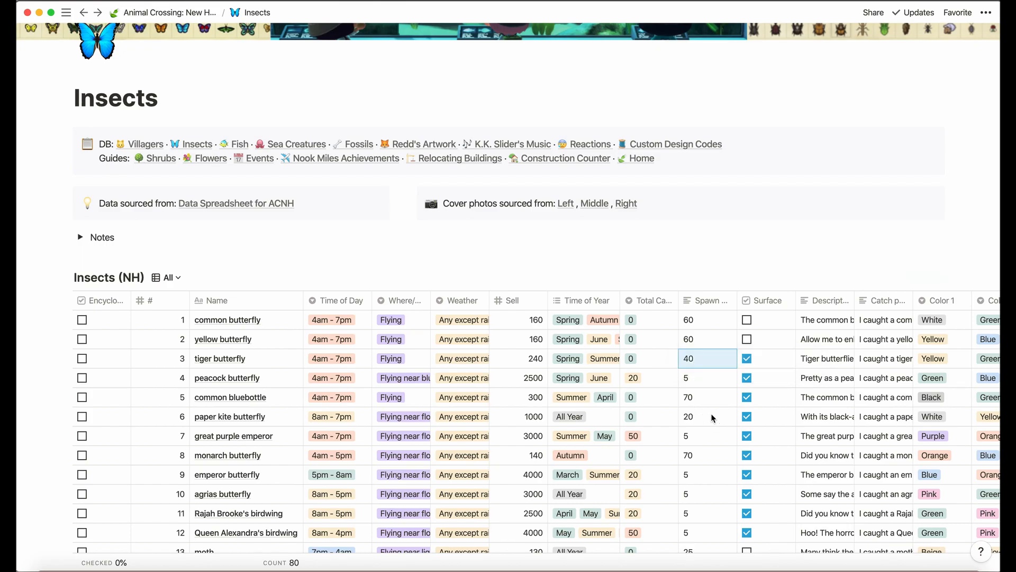
scroll(712, 417, "down", 10)
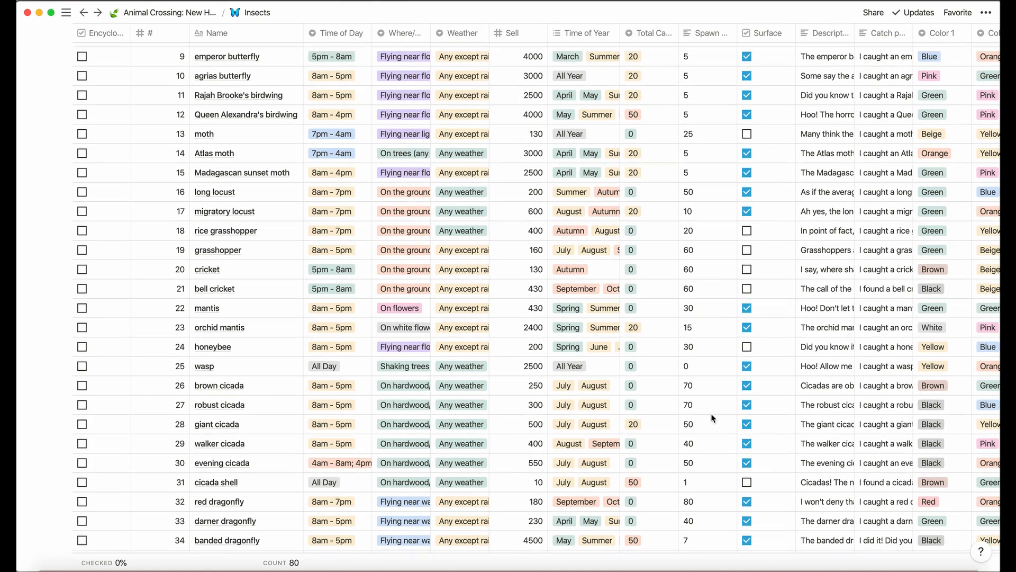
scroll(701, 351, "up", 5)
scroll(701, 351, "down", 5)
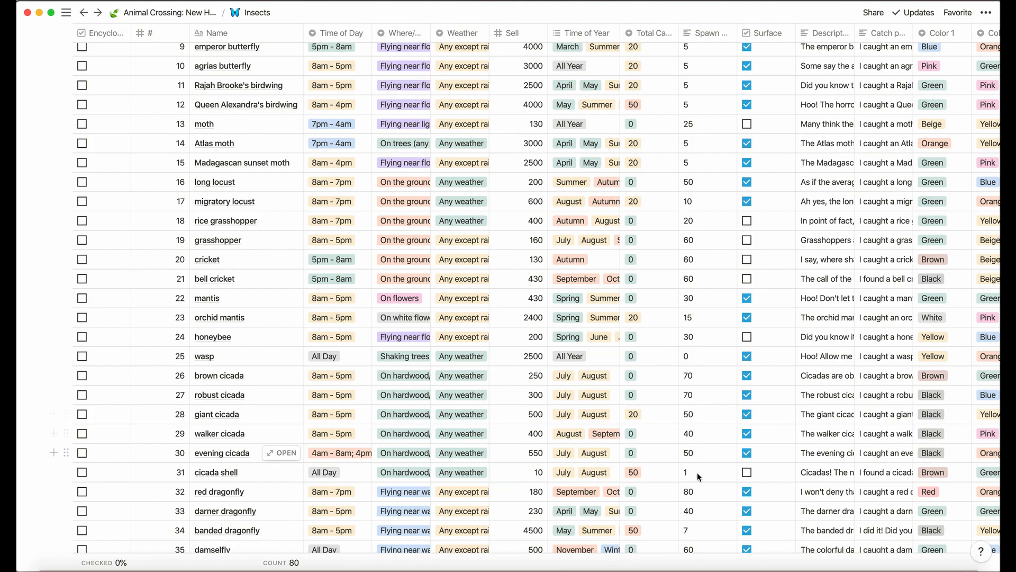
scroll(697, 280, "up", 3)
scroll(697, 282, "up", 5)
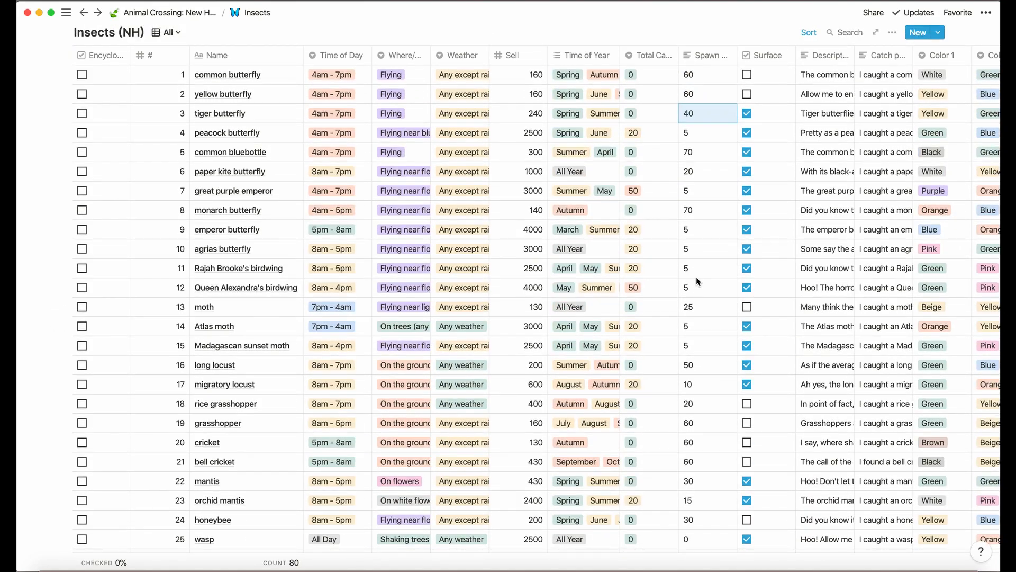
Step: Compare the spawn rates down the insect rows and read the common butterfly's full Description
scroll(697, 278, "down", 6)
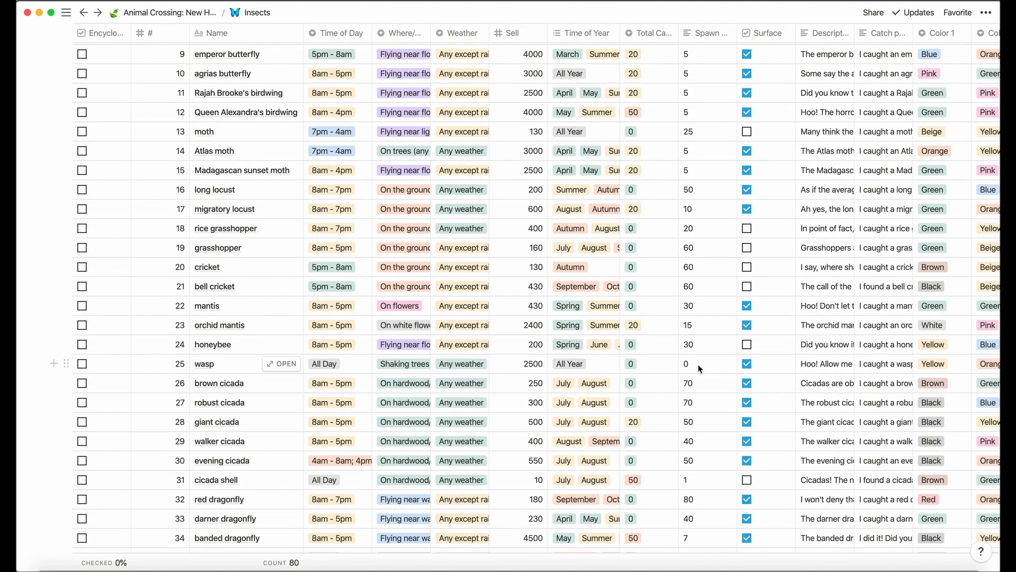
scroll(699, 369, "up", 5)
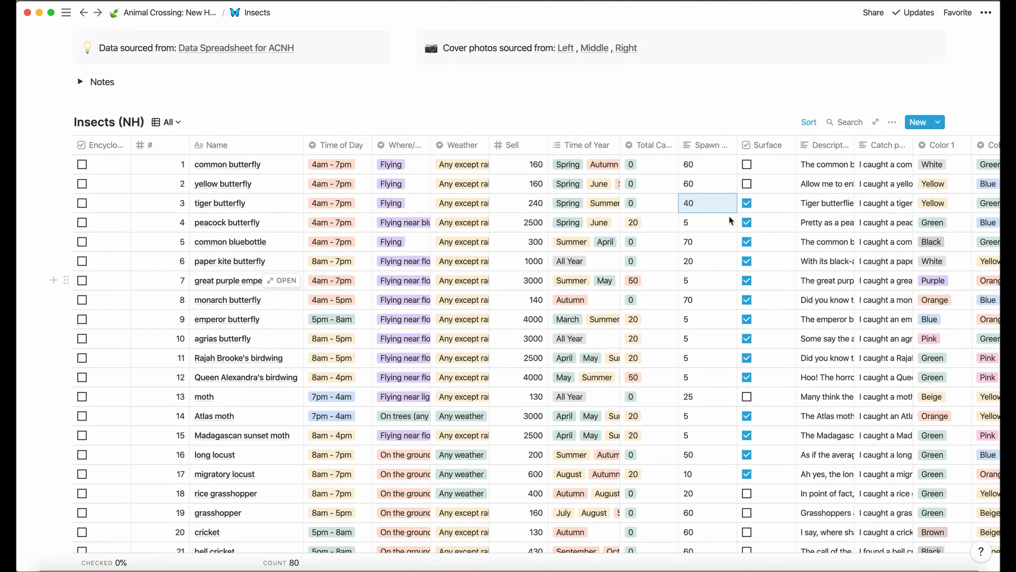
scroll(773, 242, "right", 2)
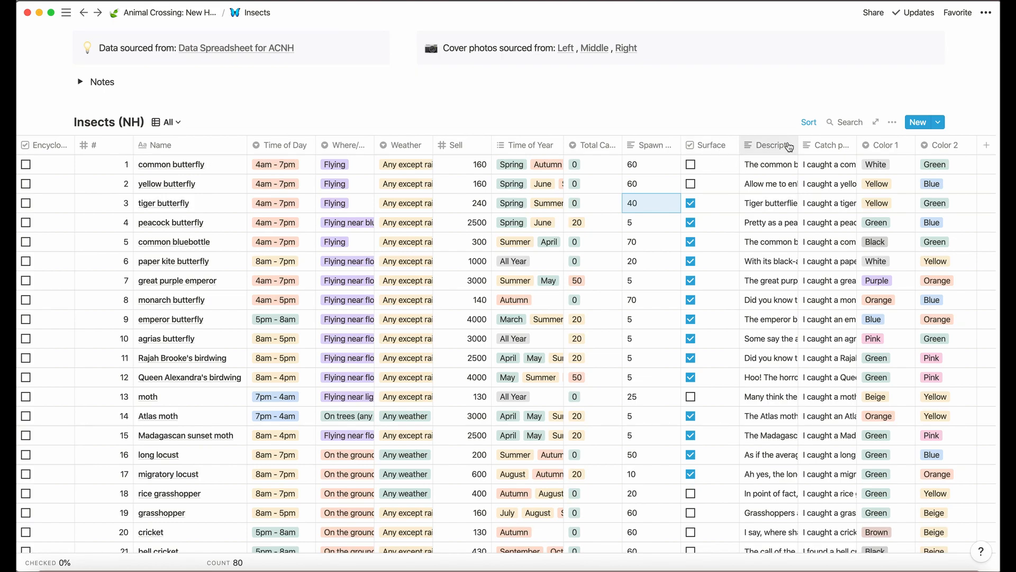
left_click(770, 169)
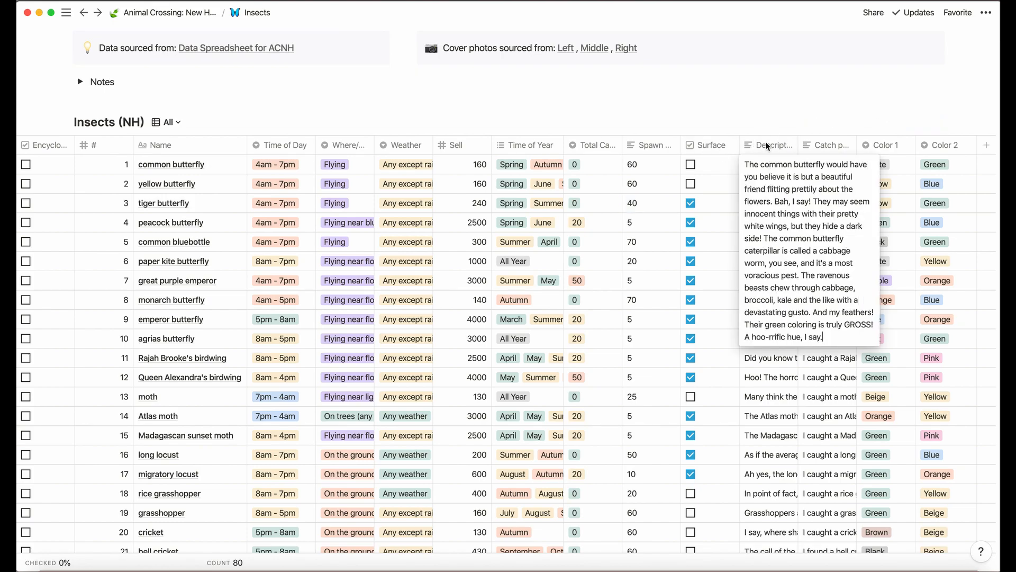
key("Escape")
Step: Open the common butterfly's page to review all of its properties, and close it again
scroll(257, 183, "left", 2)
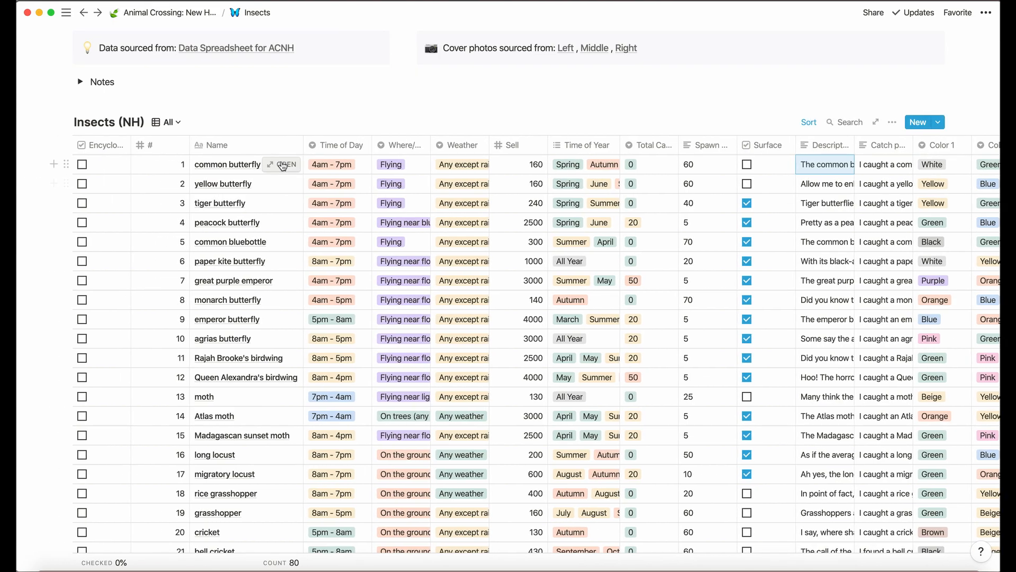
left_click(283, 165)
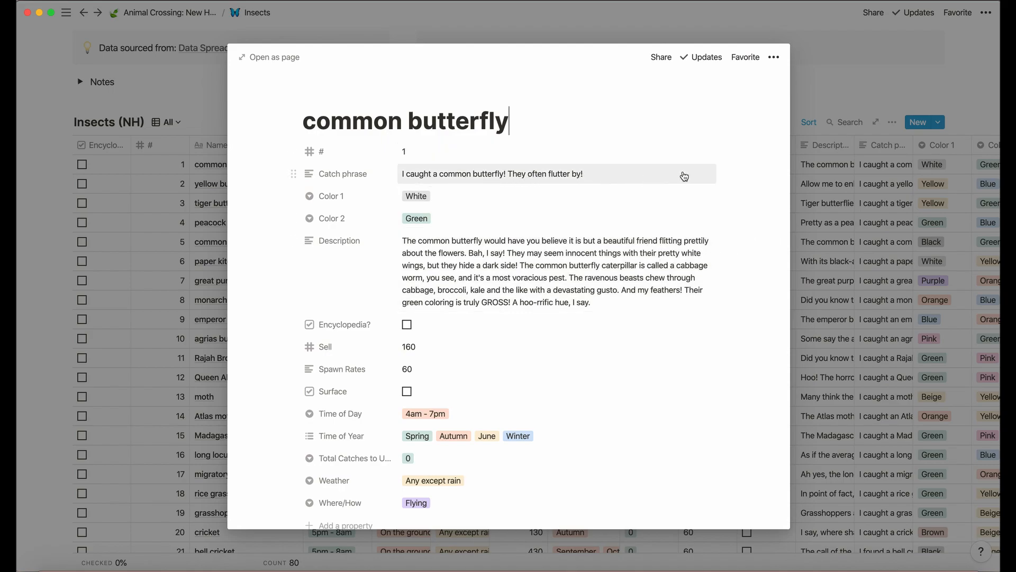
left_click(842, 199)
Step: Examine the Color 1 and Color 2 properties across the insect rows
scroll(836, 207, "right", 3)
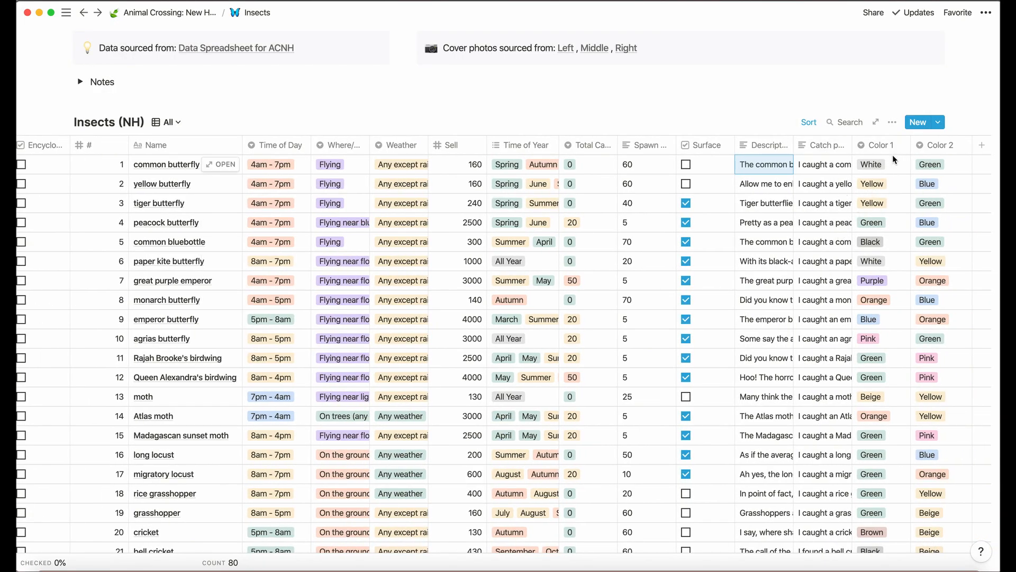
scroll(894, 159, "right", 2)
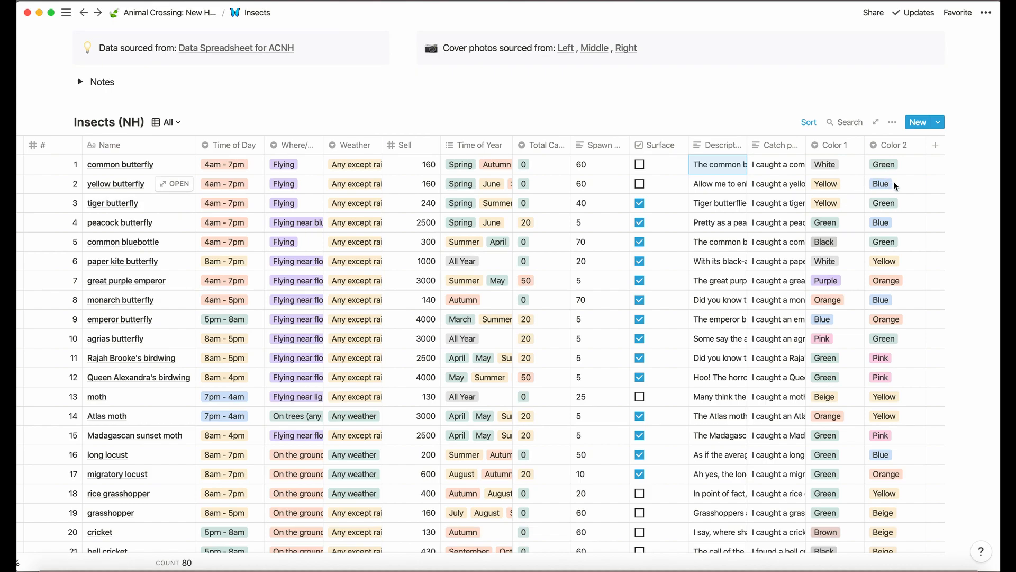
scroll(896, 185, "left", 3)
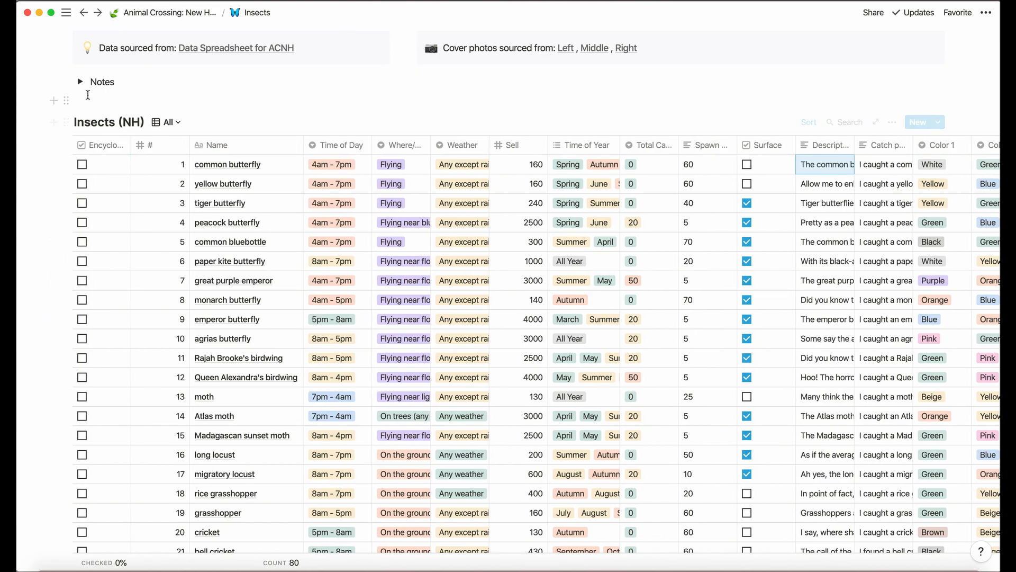
Step: Expand the Notes toggle above the Insects (NH) table to read the details shared by all insects, and collapse it again
left_click(79, 82)
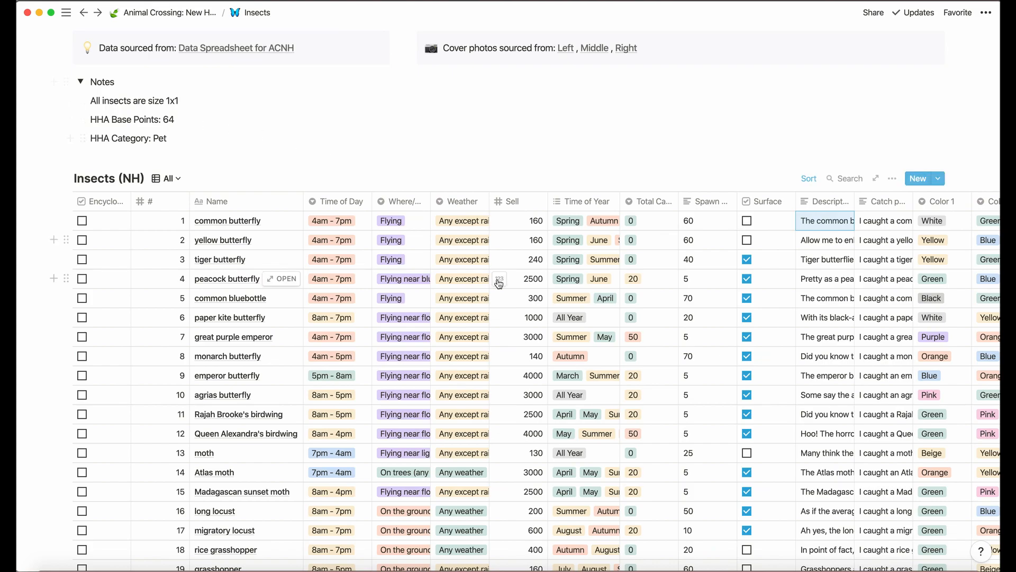
scroll(710, 265, "right", 4)
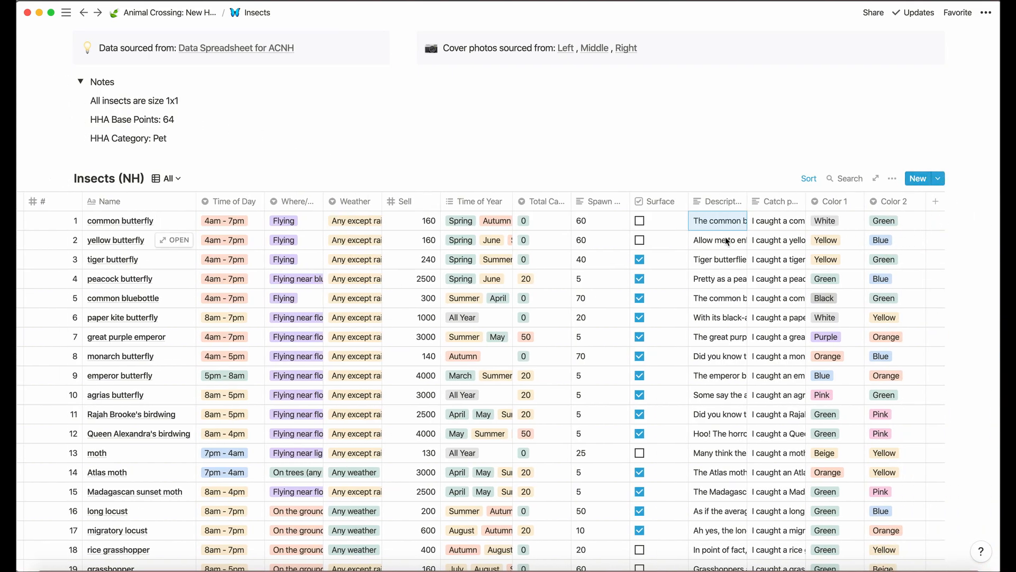
scroll(725, 238, "left", 4)
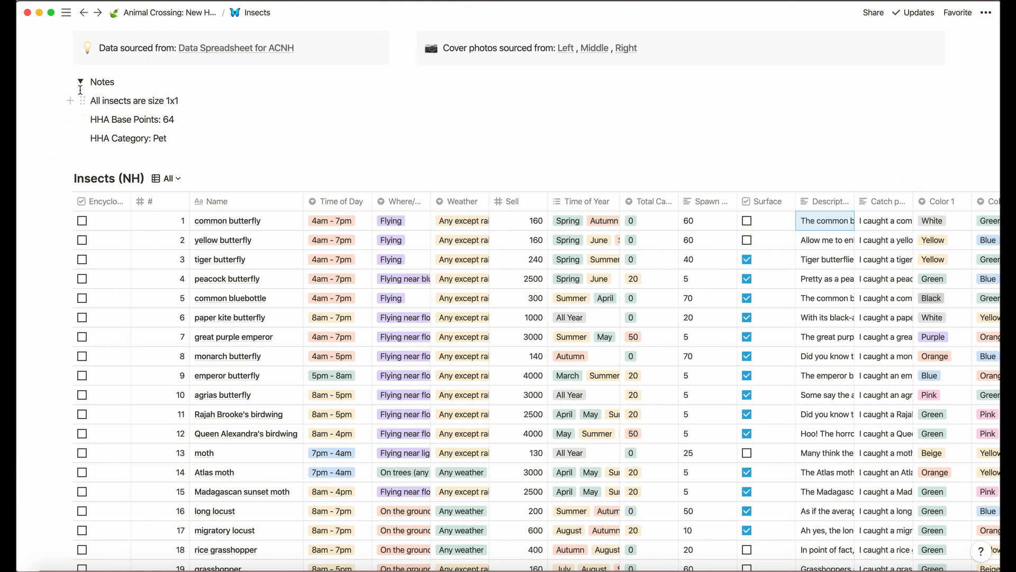
left_click(79, 83)
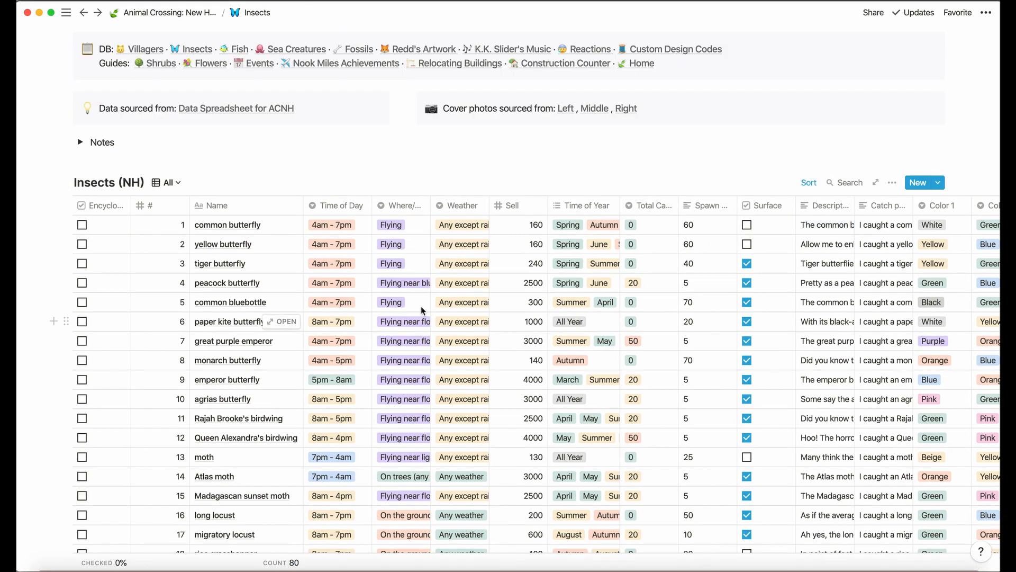
Step: View the Time of Year options for the common butterfly and the list of monthly views for the Insects (NH) table
left_click(588, 226)
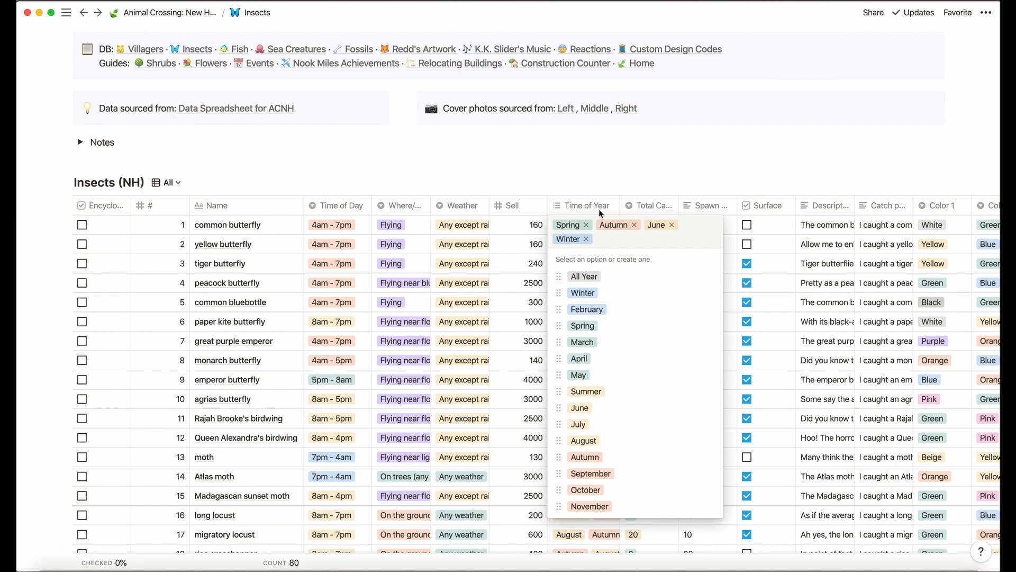
left_click(573, 171)
left_click(166, 183)
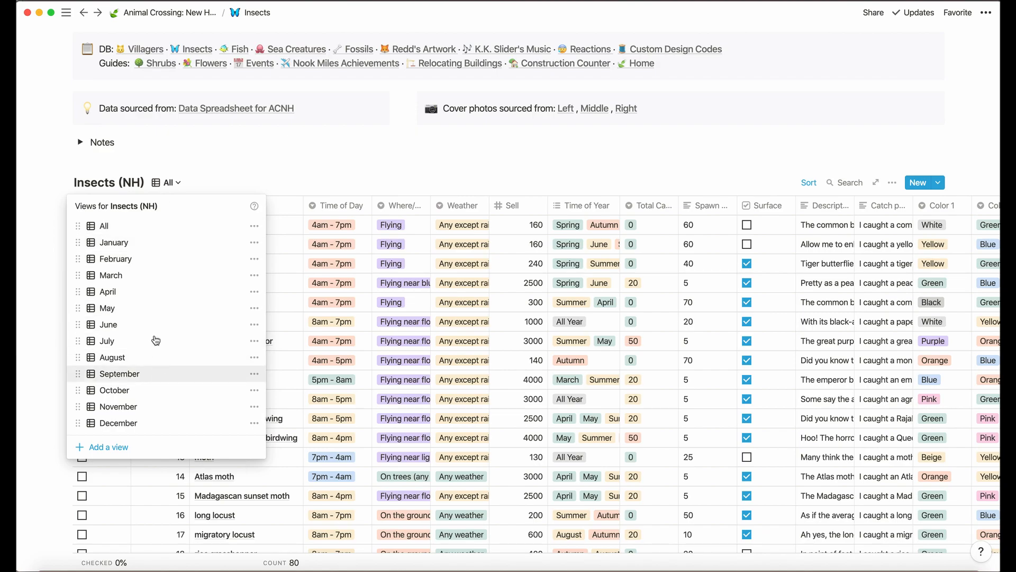
left_click(237, 183)
scroll(272, 302, "down", 3)
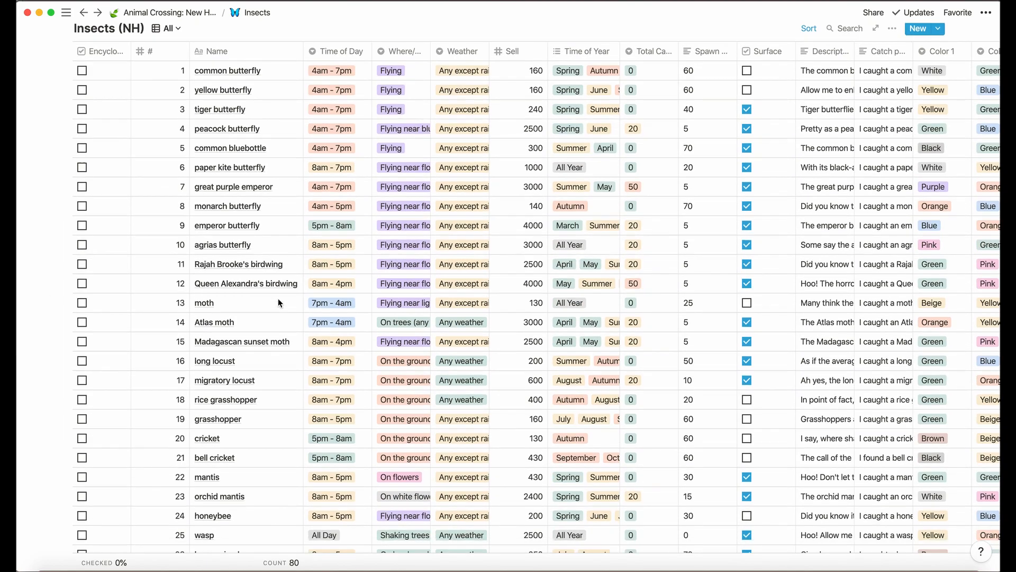
scroll(278, 299, "up", 10)
scroll(278, 299, "down", 5)
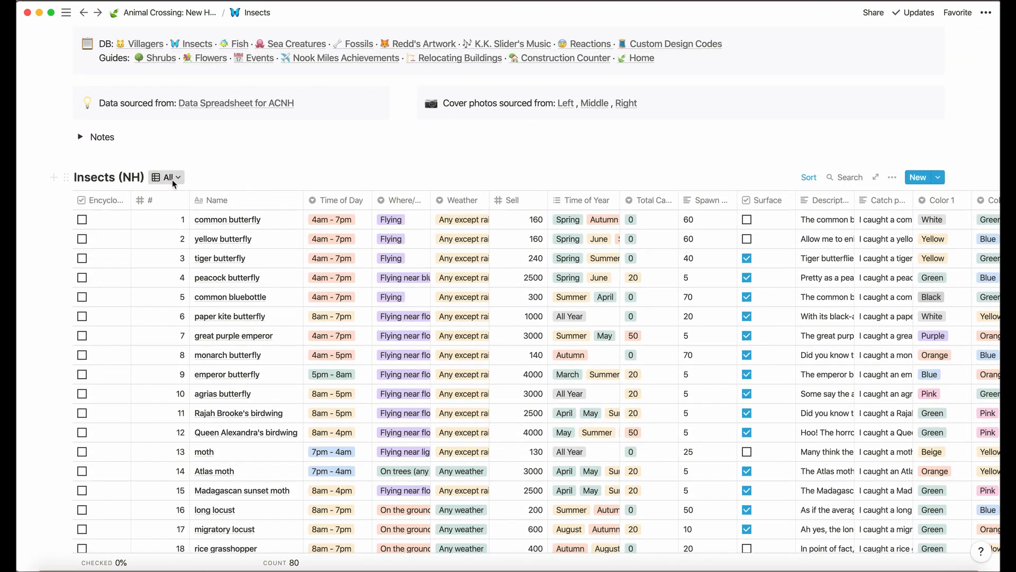
Step: Switch the Insects (NH) table to the November view and look through its insects
left_click(172, 180)
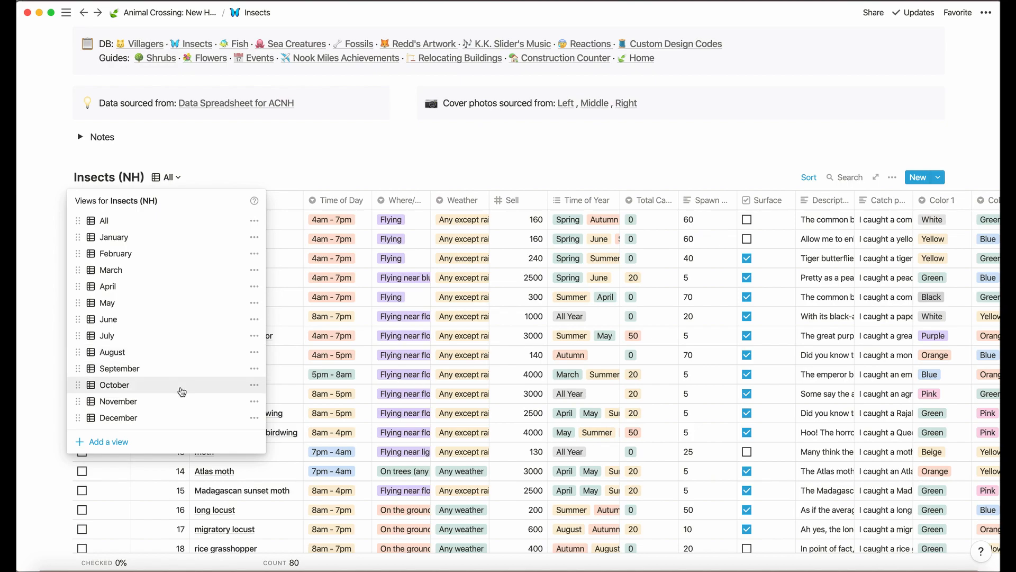
left_click(180, 404)
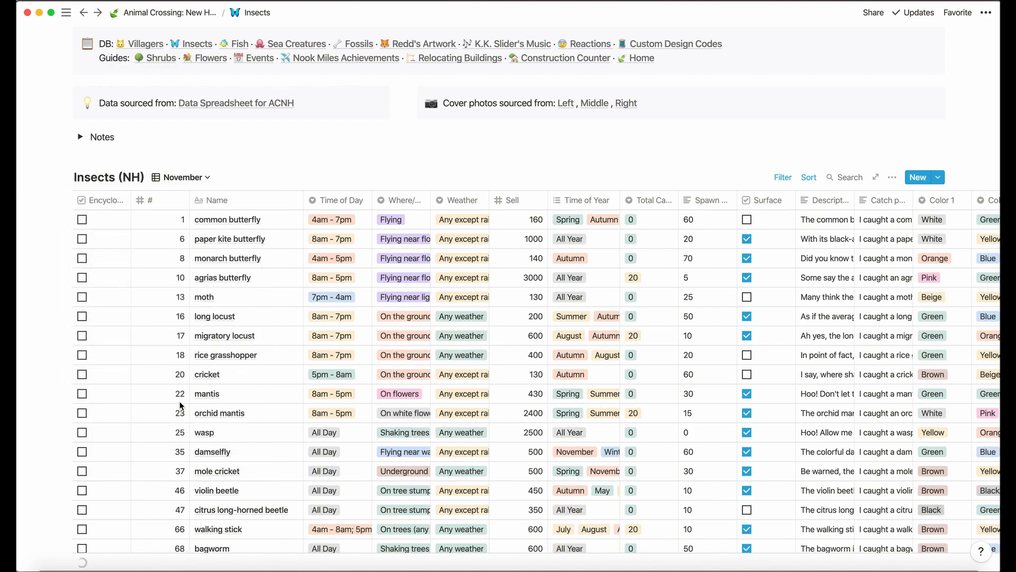
scroll(180, 405, "down", 5)
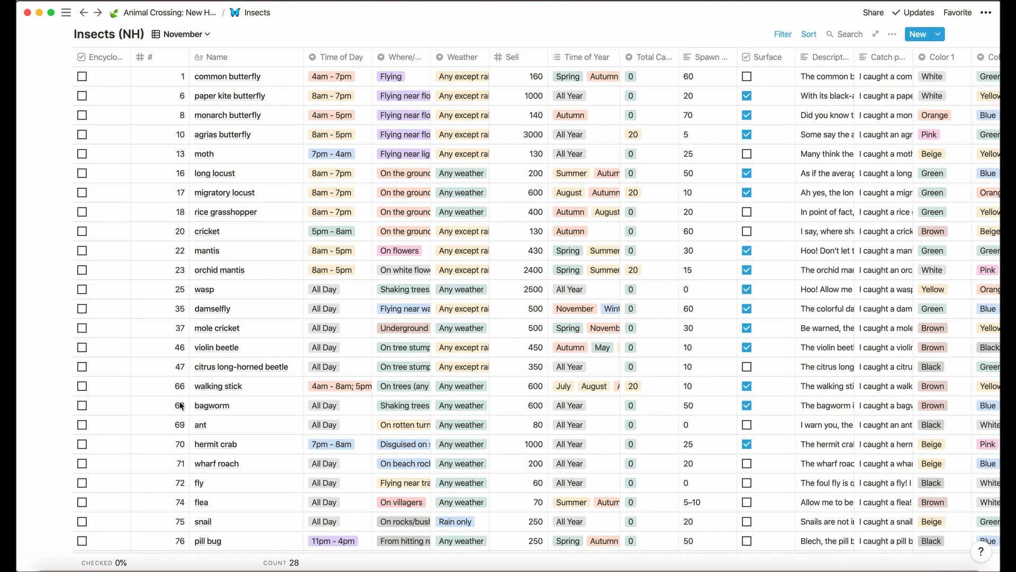
scroll(180, 405, "down", 5)
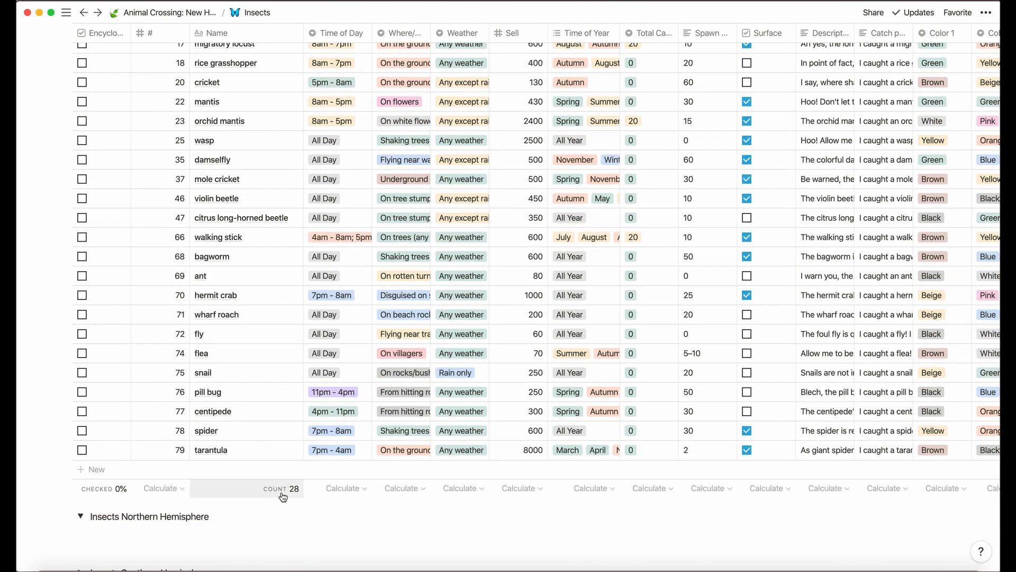
scroll(264, 238, "up", 8)
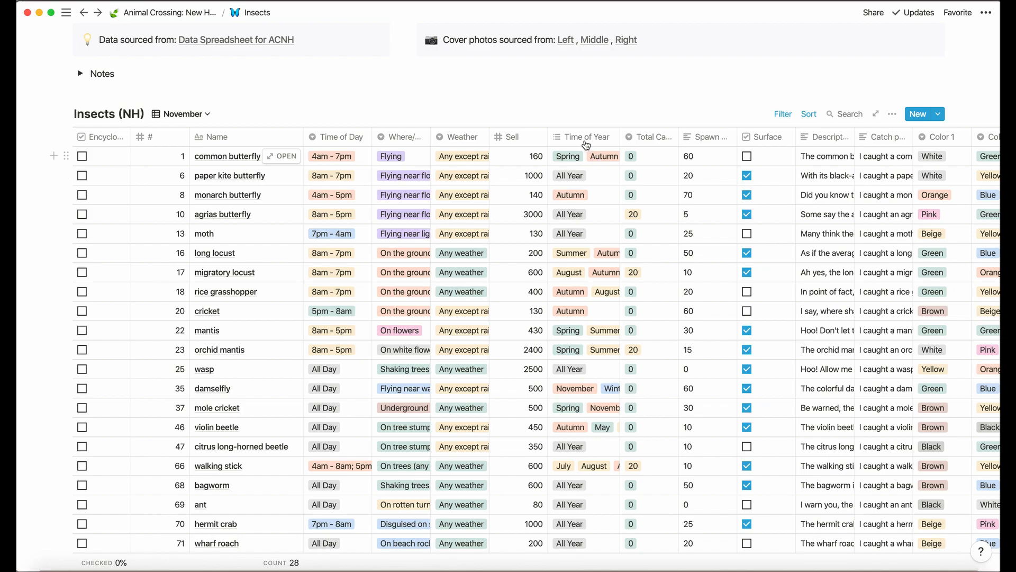
Step: View the moth's Time of Year options and examine the filter conditions of the November view
left_click(583, 233)
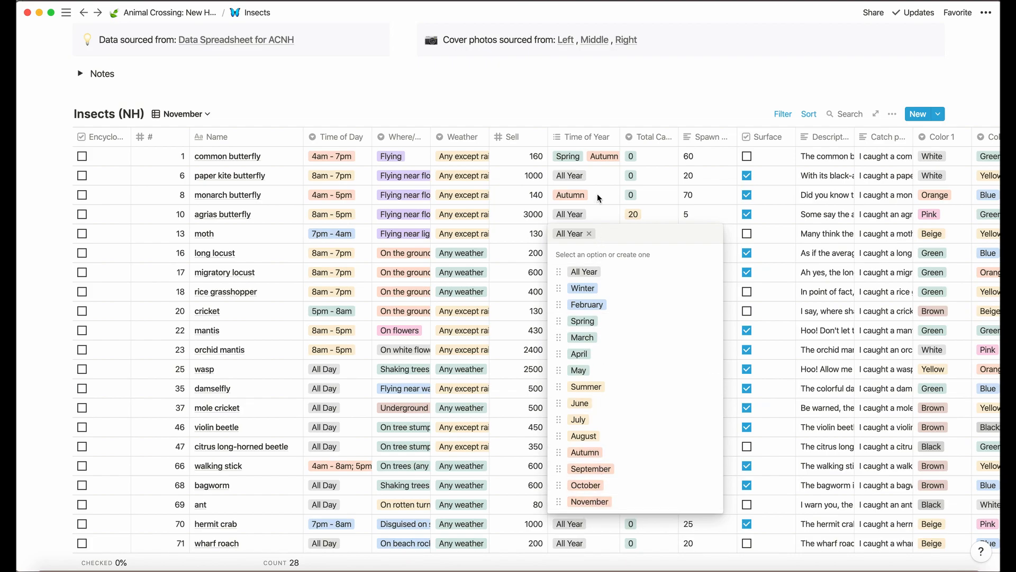
key("Escape")
left_click(783, 114)
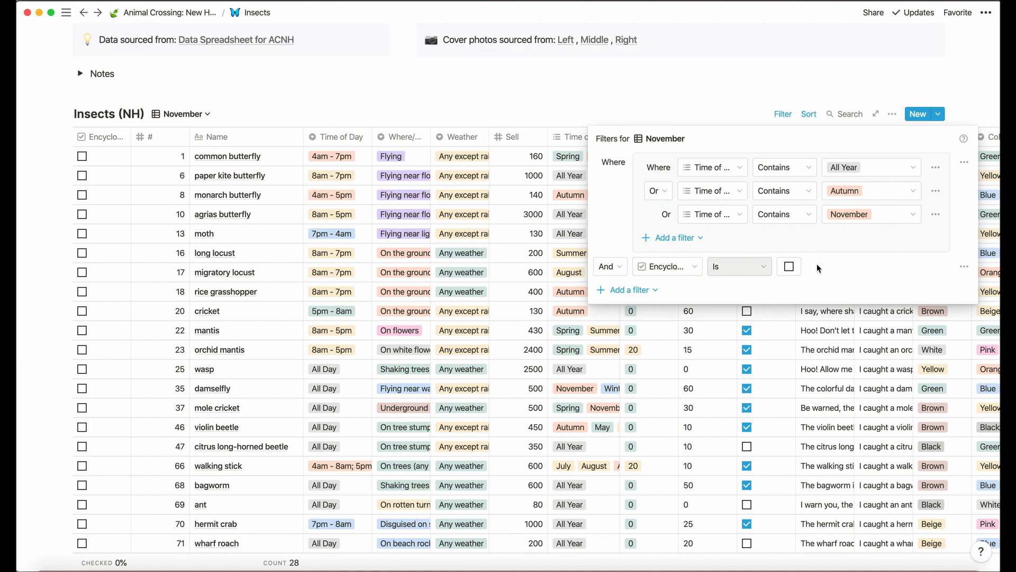
left_click(654, 77)
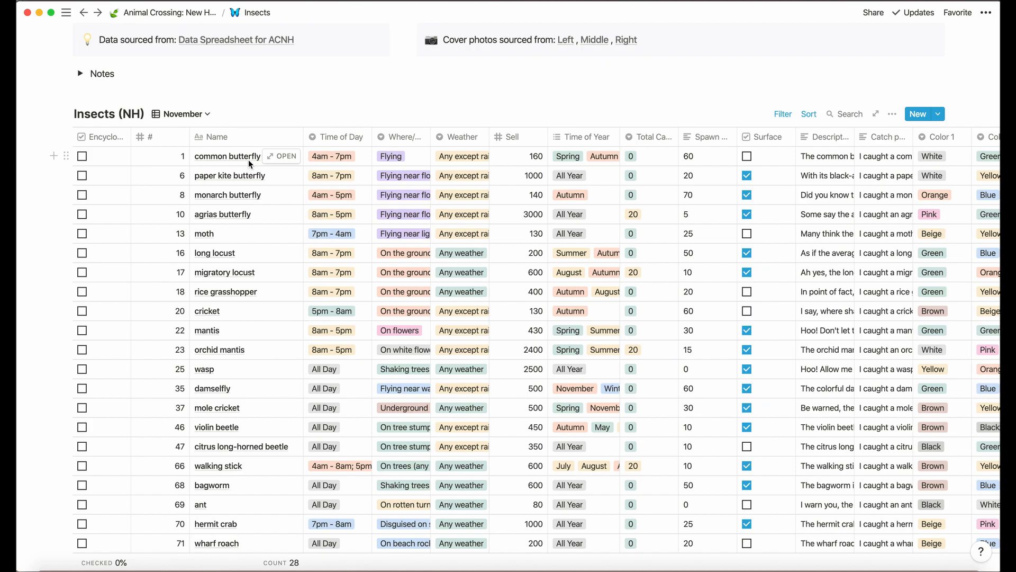
Step: Mark the common butterfly's Encyclopedia checkbox, and try the November view's Encyclopedia filter as checked before returning it to unchecked
left_click(82, 156)
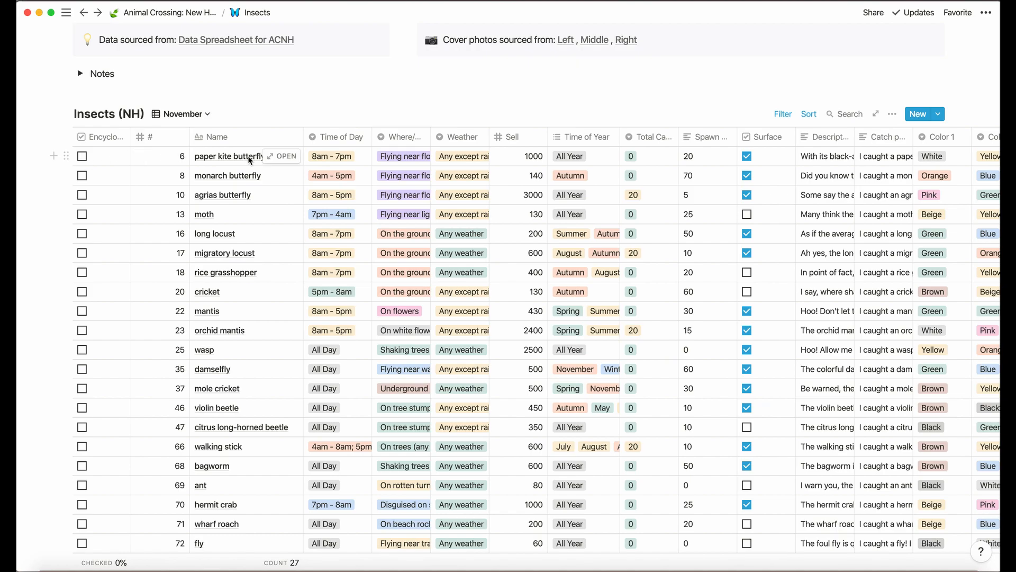
left_click(783, 115)
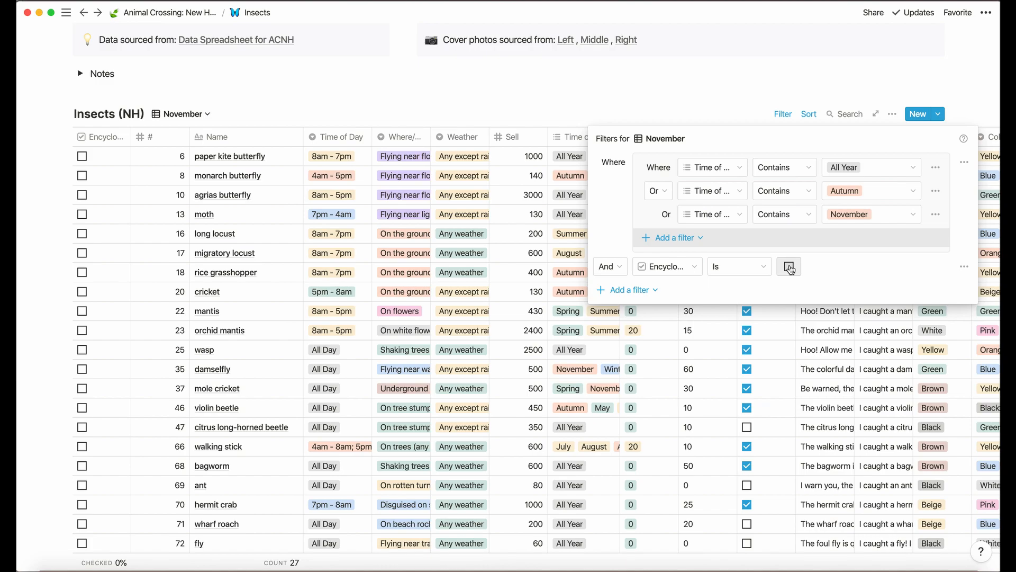
left_click(789, 268)
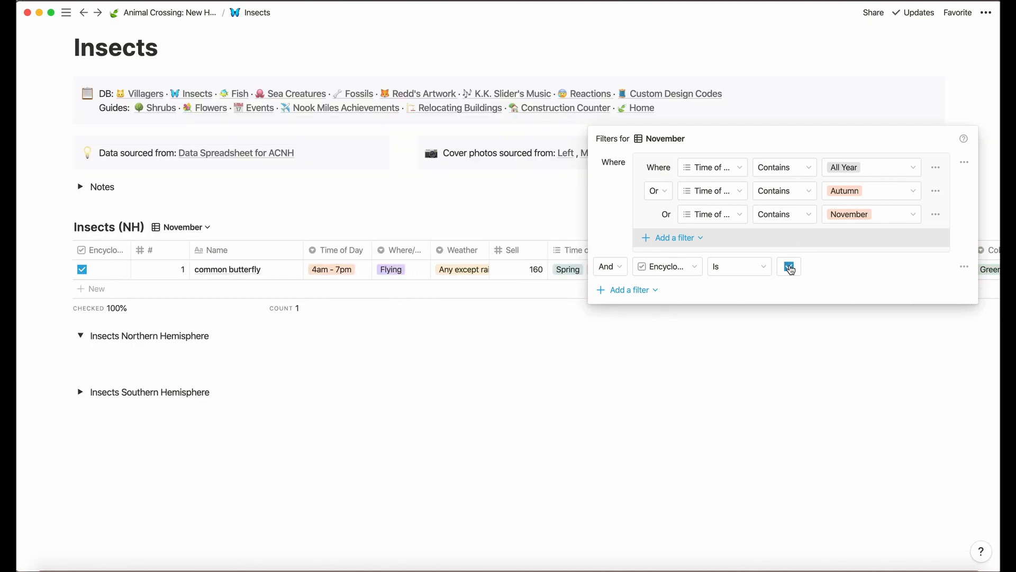
left_click(789, 267)
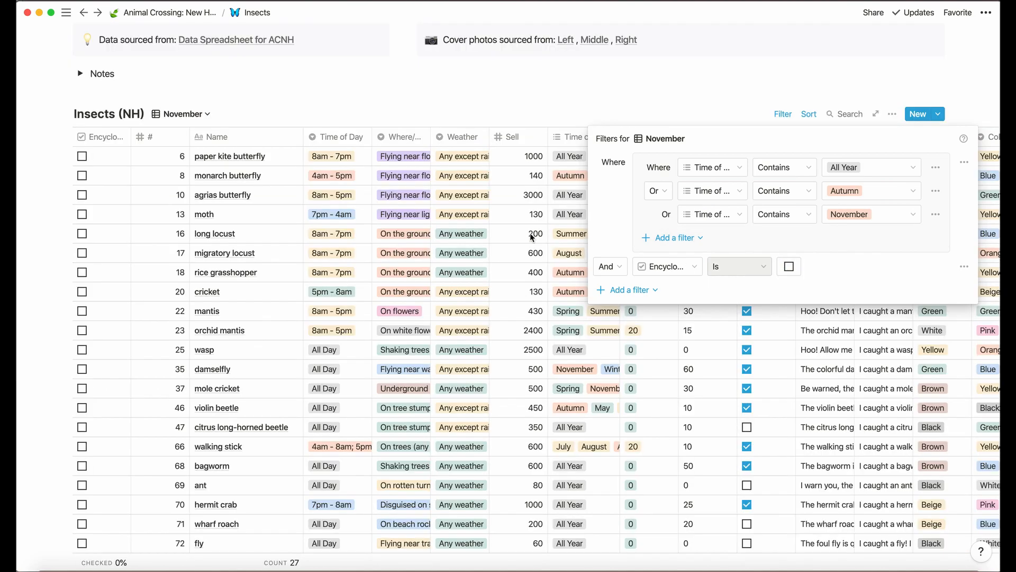
left_click(371, 112)
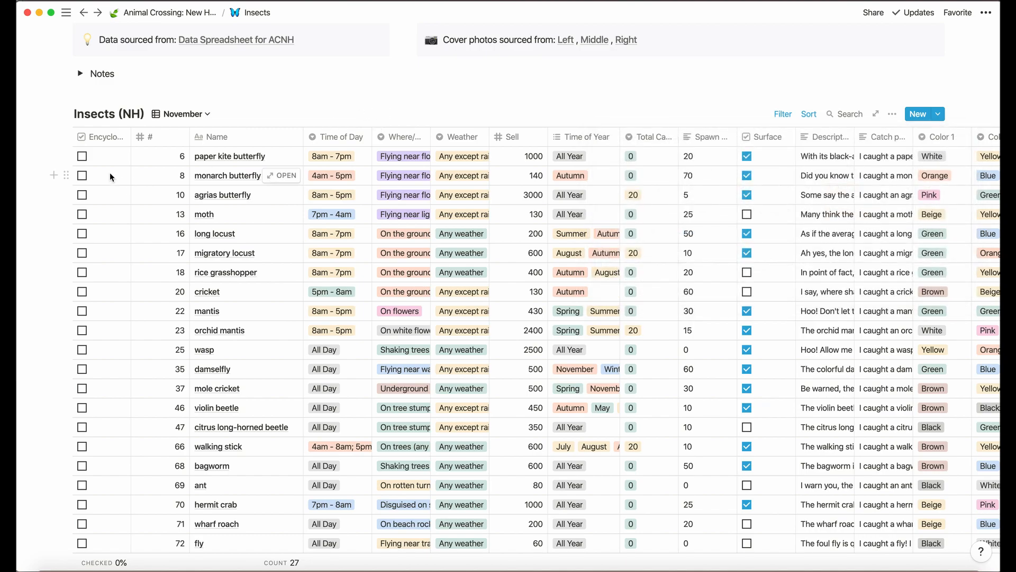
Step: Mark the Encyclopedia checkbox for each November insect from the paper kite butterfly through the violin beetle
left_click(82, 156)
left_click(82, 157)
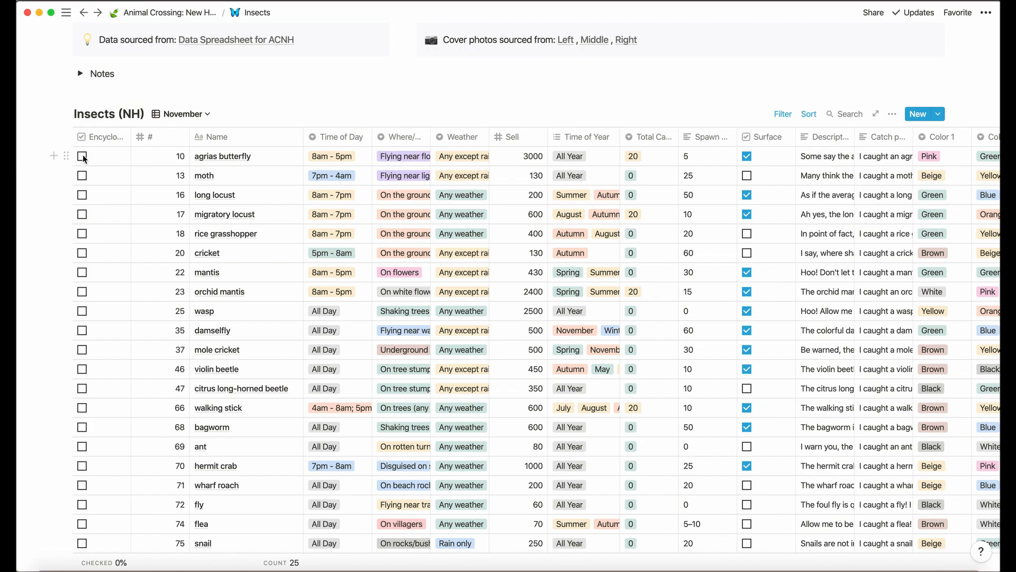
left_click(82, 156)
left_click(82, 156)
left_click(82, 156)
left_click(82, 156)
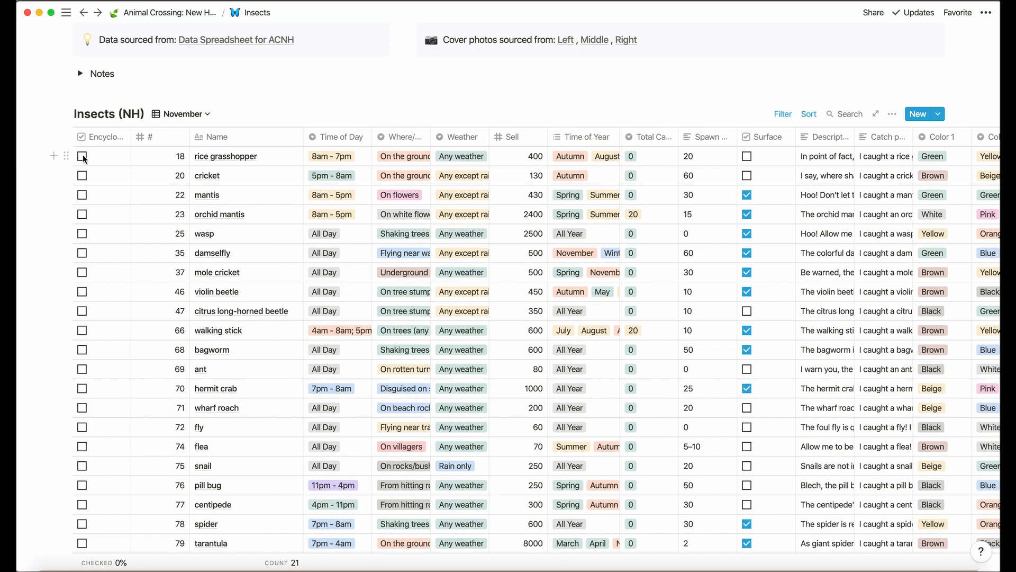
left_click(83, 156)
left_click(83, 156)
left_click(82, 156)
left_click(83, 156)
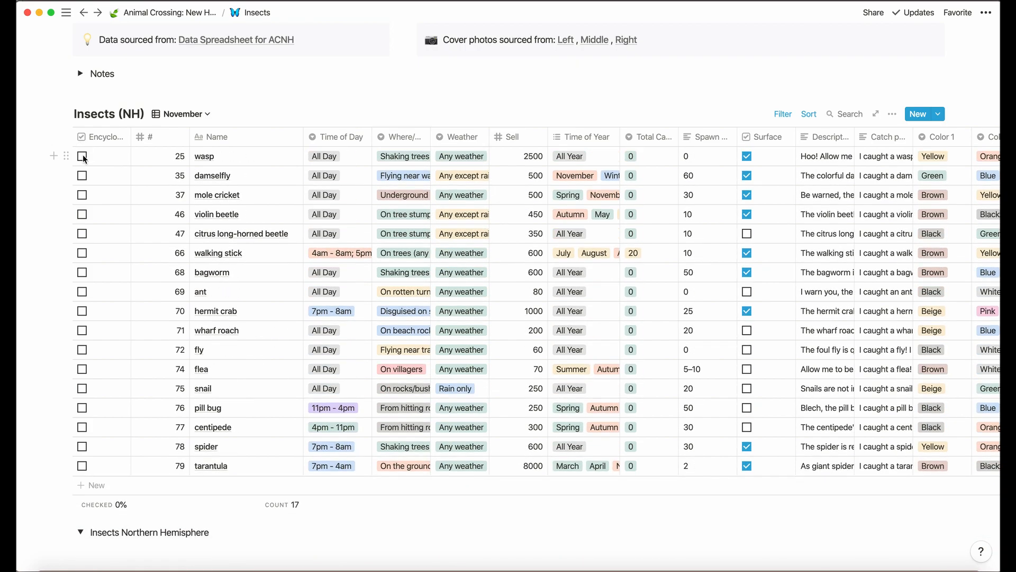
left_click(82, 157)
left_click(82, 156)
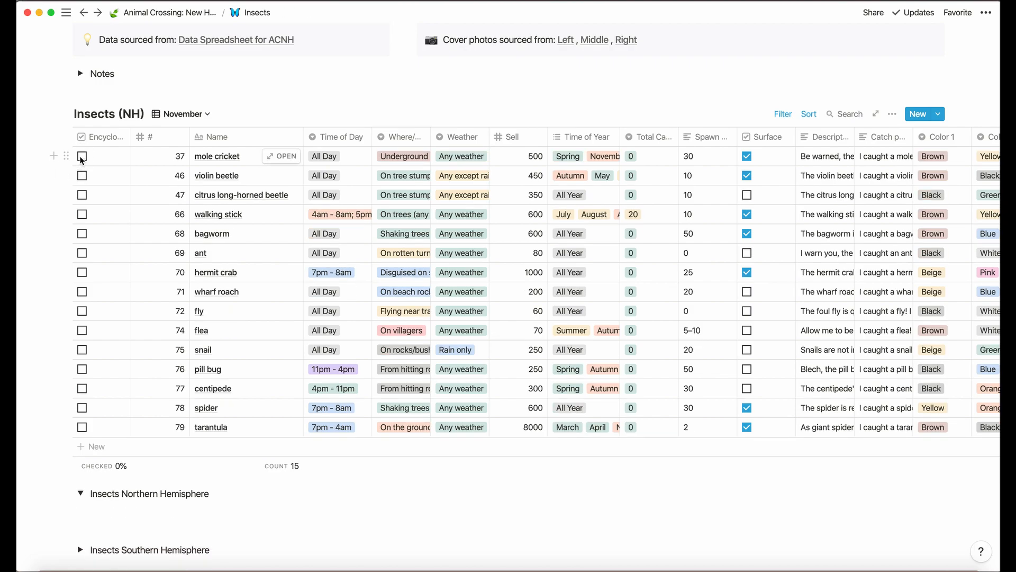
left_click(82, 156)
left_click(82, 156)
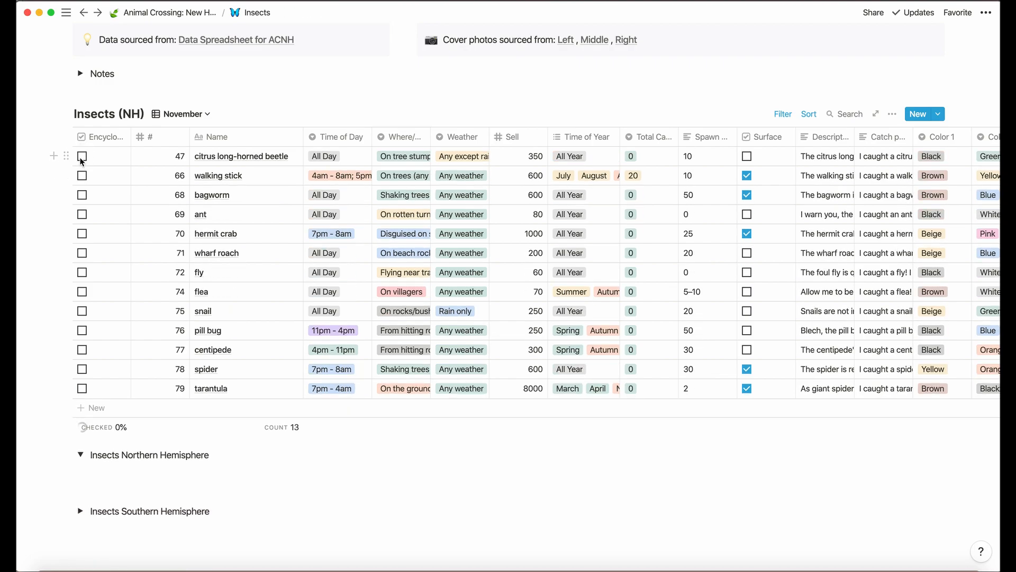
Step: Mark the citrus long-horned beetle and centipede in the Encyclopedia column, and switch the Insects (NH) table to the December view
left_click(82, 156)
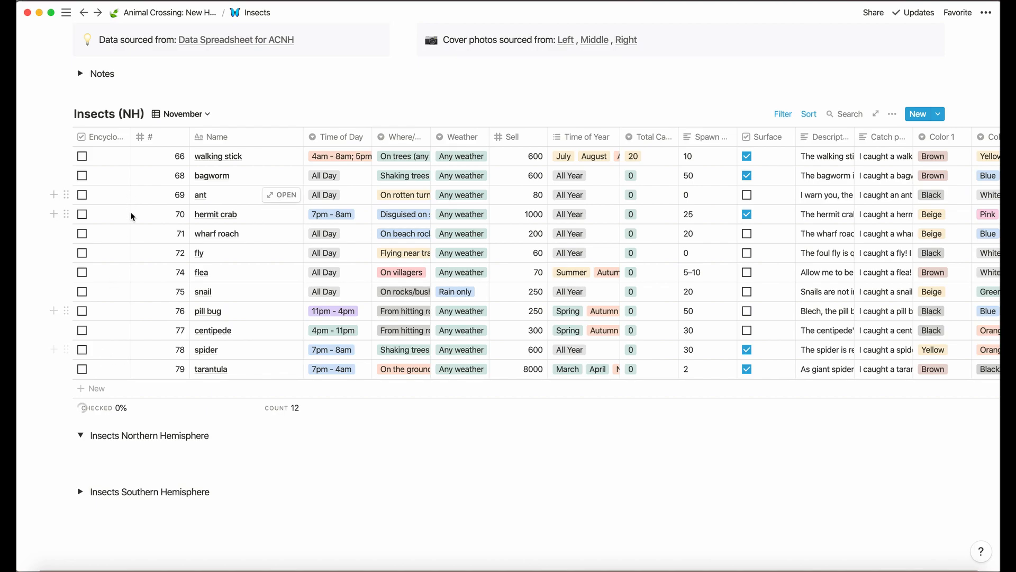
left_click(83, 330)
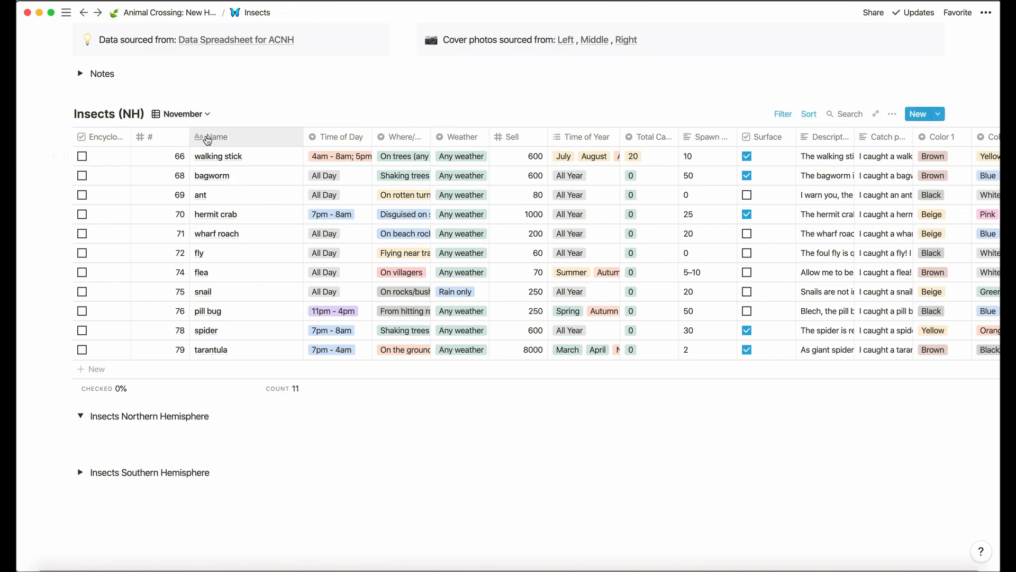
left_click(194, 115)
left_click(195, 115)
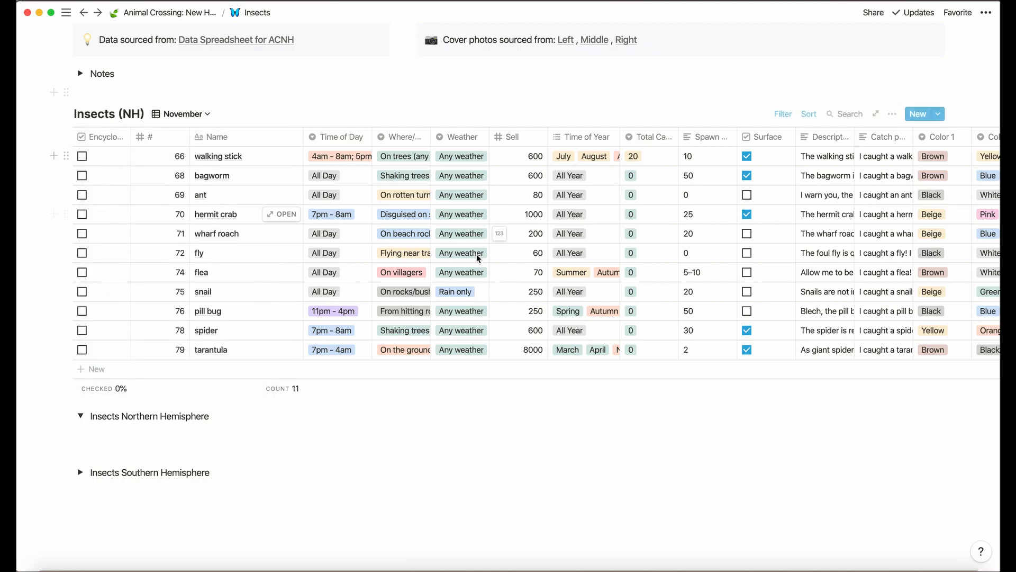
left_click(201, 117)
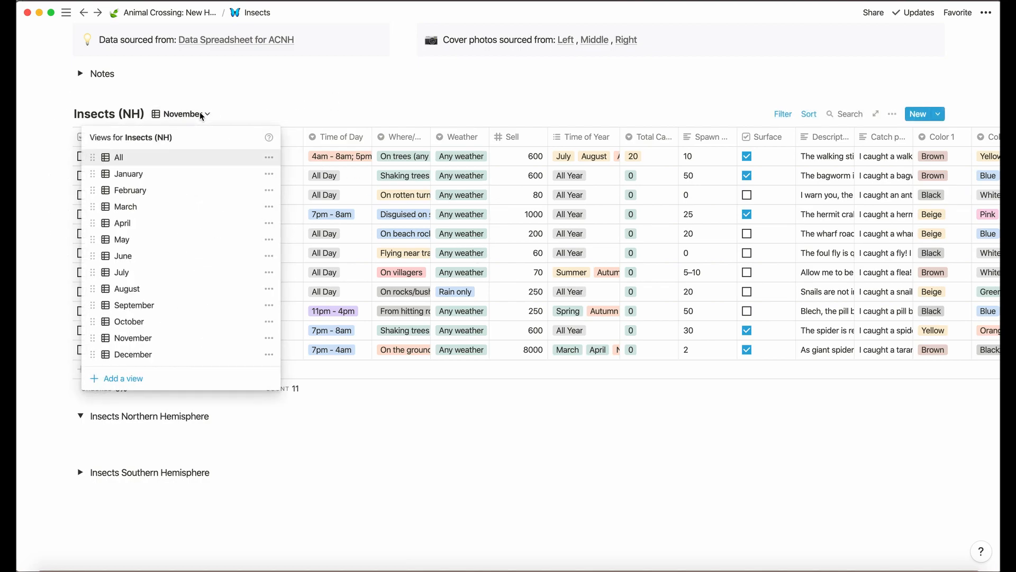
left_click(169, 359)
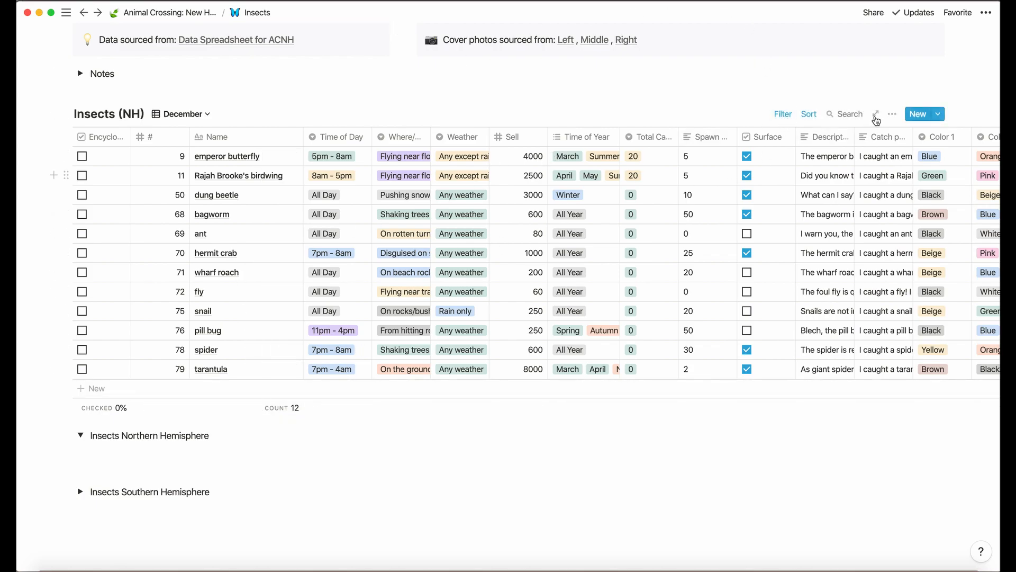
Step: Try the December view's Encyclopedia filter as checked, and return it to unchecked
left_click(789, 116)
left_click(789, 244)
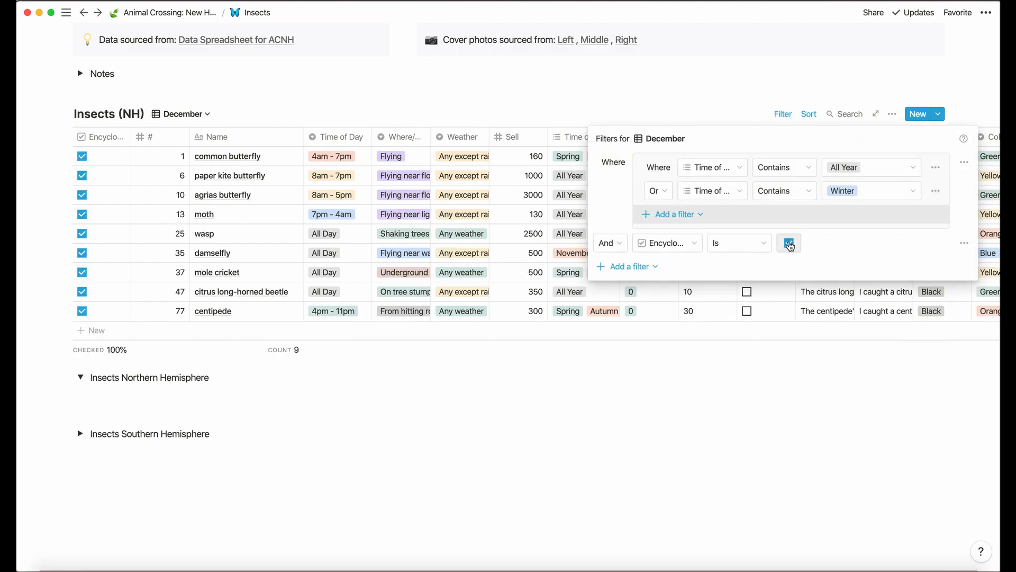
left_click(789, 244)
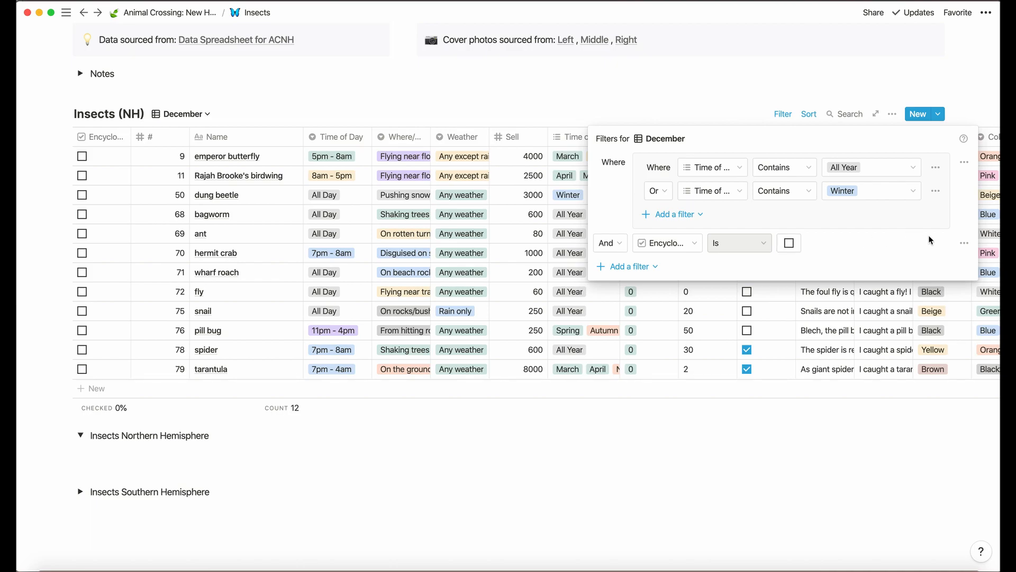
Step: Remove the Encyclopedia filter from the December view and look through its full list of insects
left_click(972, 248)
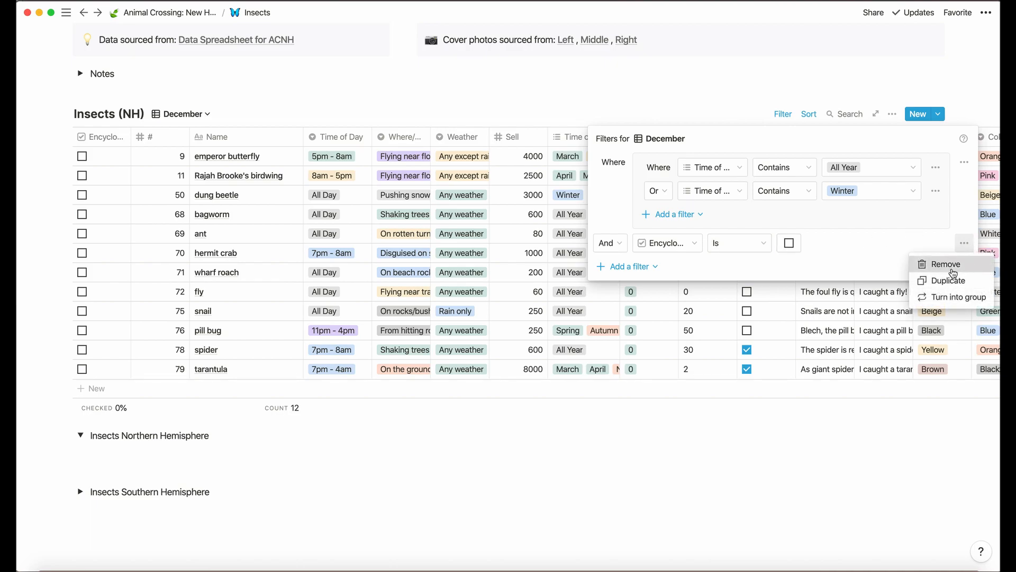
left_click(947, 262)
left_click(416, 356)
scroll(410, 347, "down", 8)
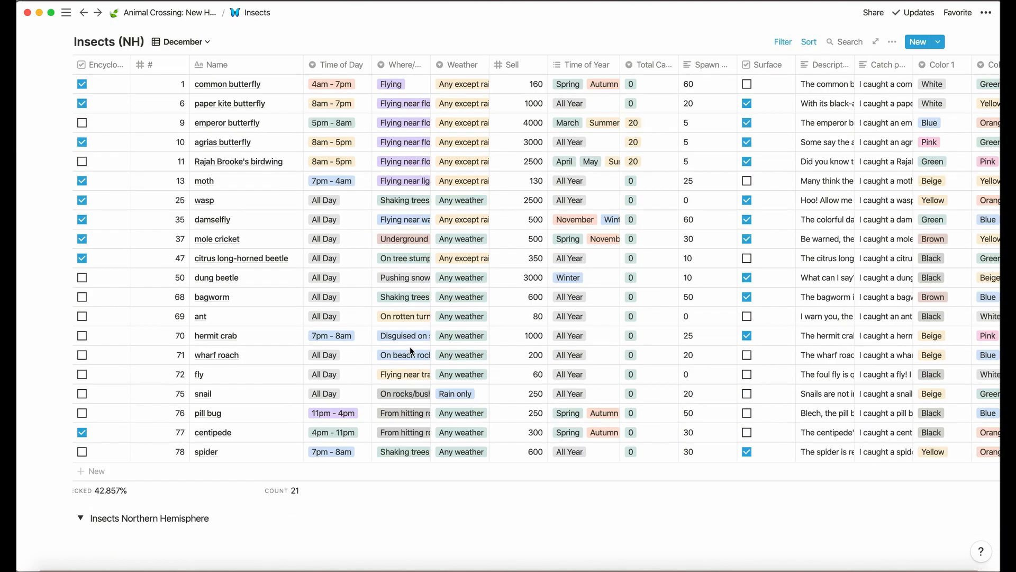
scroll(410, 348, "up", 8)
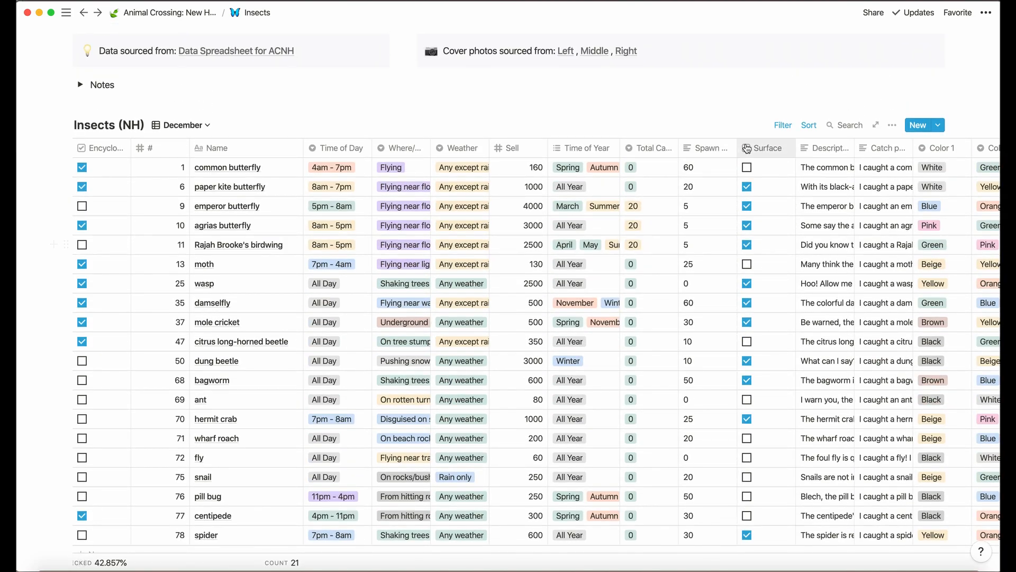
Step: Add a filter to the December view that requires Encyclopedia? to be unchecked, combined with the Time of Year conditions by And
left_click(783, 128)
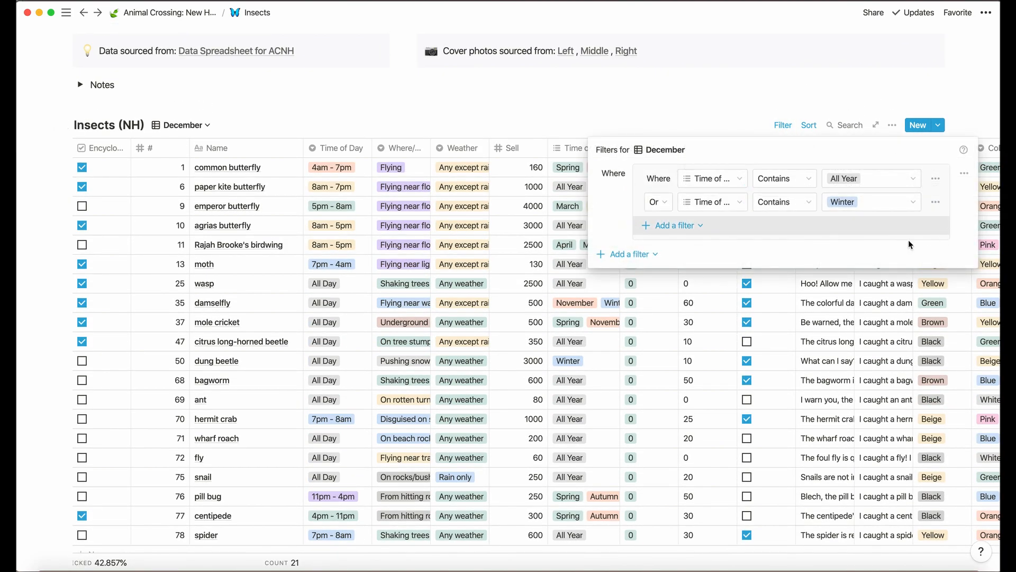
left_click(716, 259)
left_click(669, 274)
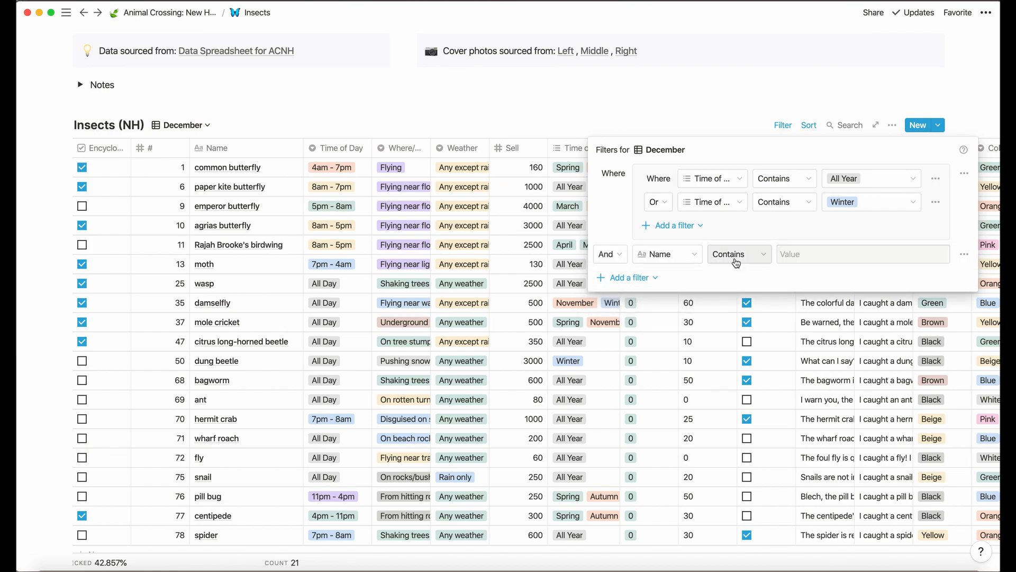
left_click(659, 254)
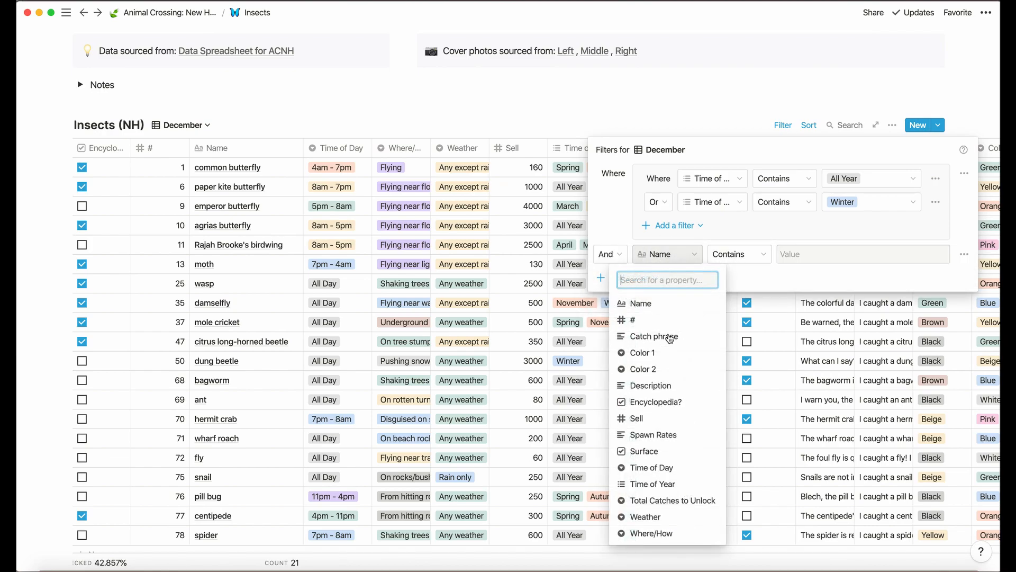
left_click(658, 401)
left_click(789, 254)
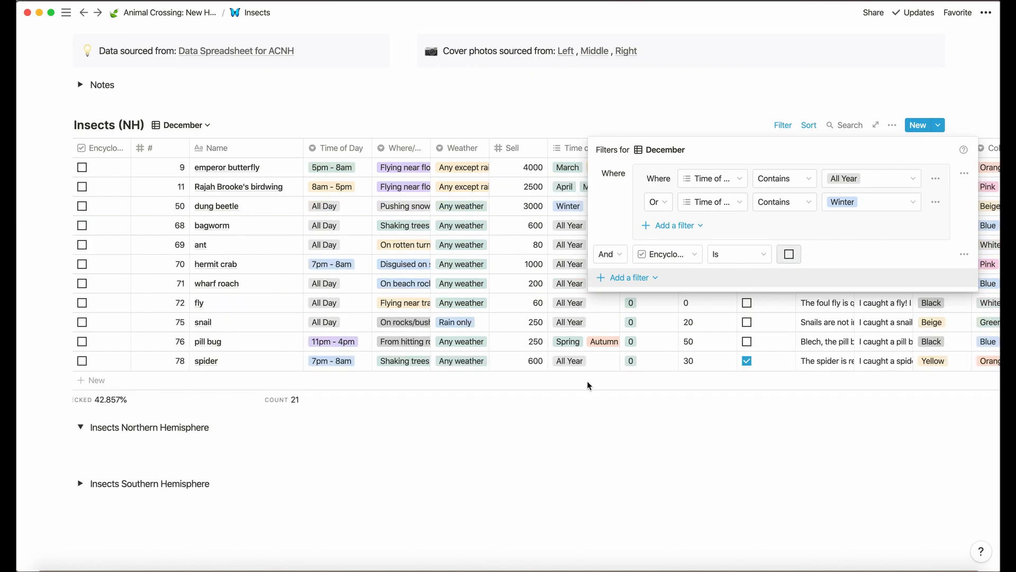
left_click(526, 431)
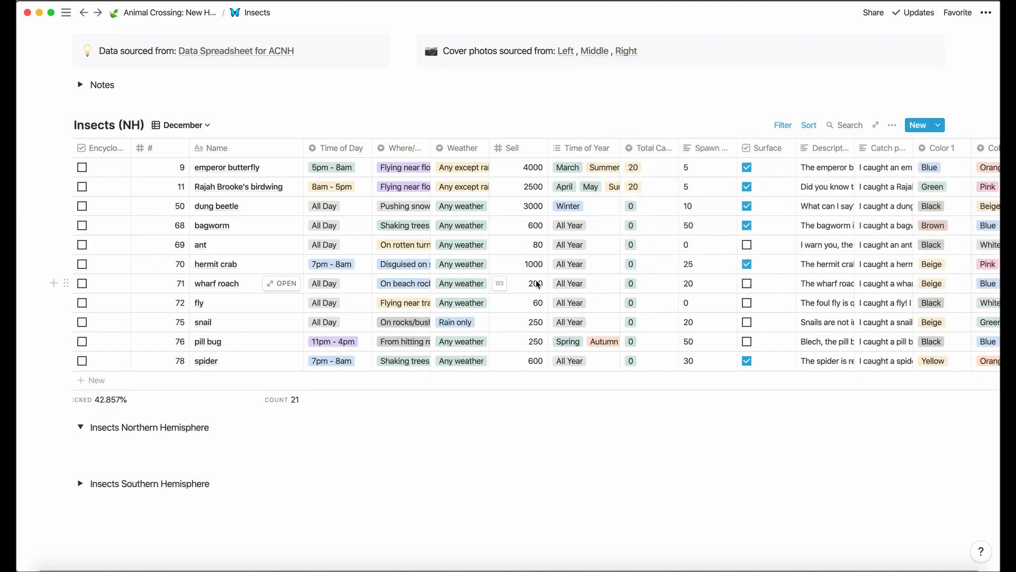
Step: Set the December view's Encyclopedia filter to checked so that only caught insects are listed
left_click(164, 130)
left_click(168, 133)
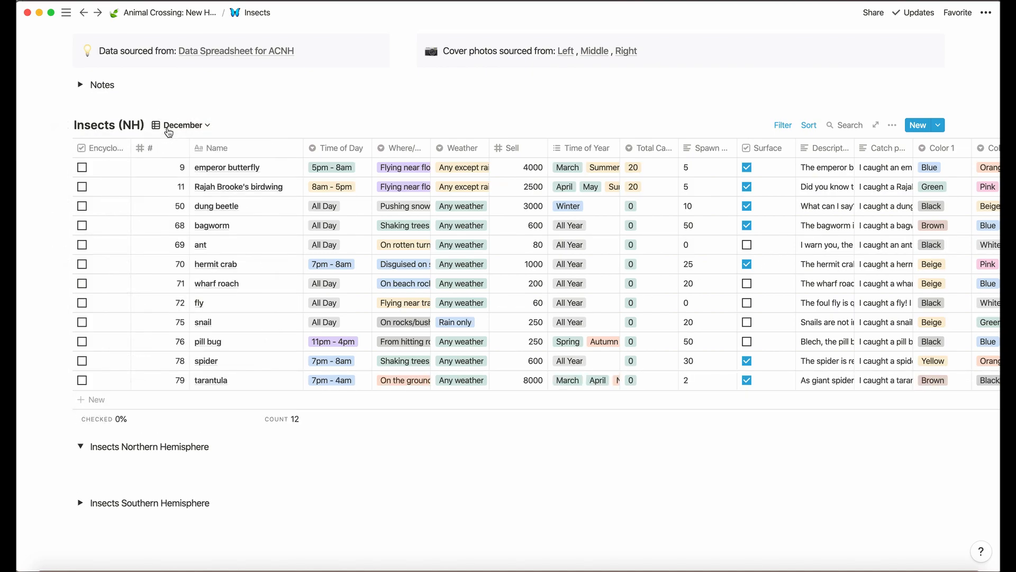
left_click(794, 126)
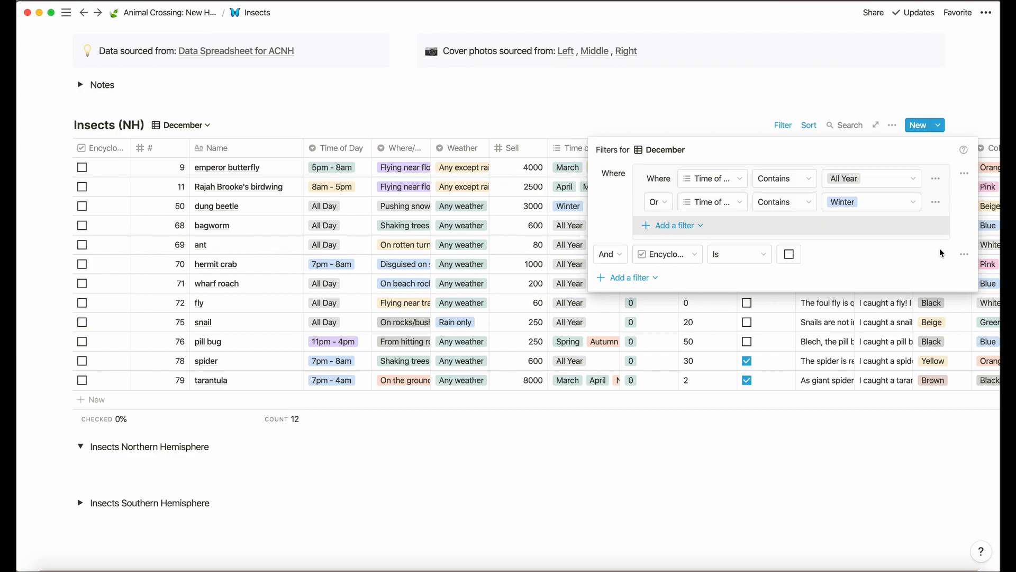
left_click(963, 256)
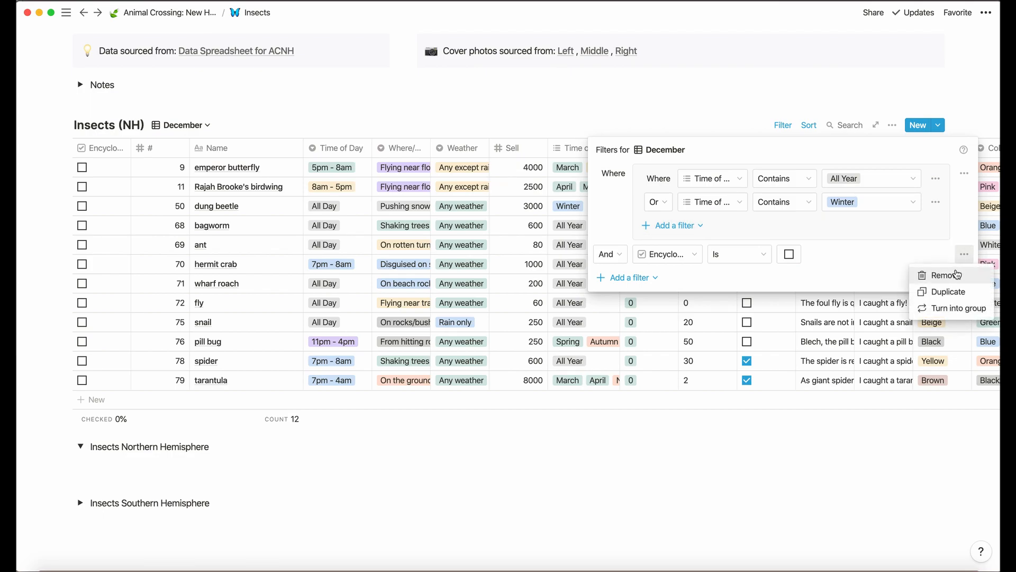
left_click(789, 254)
left_click(789, 254)
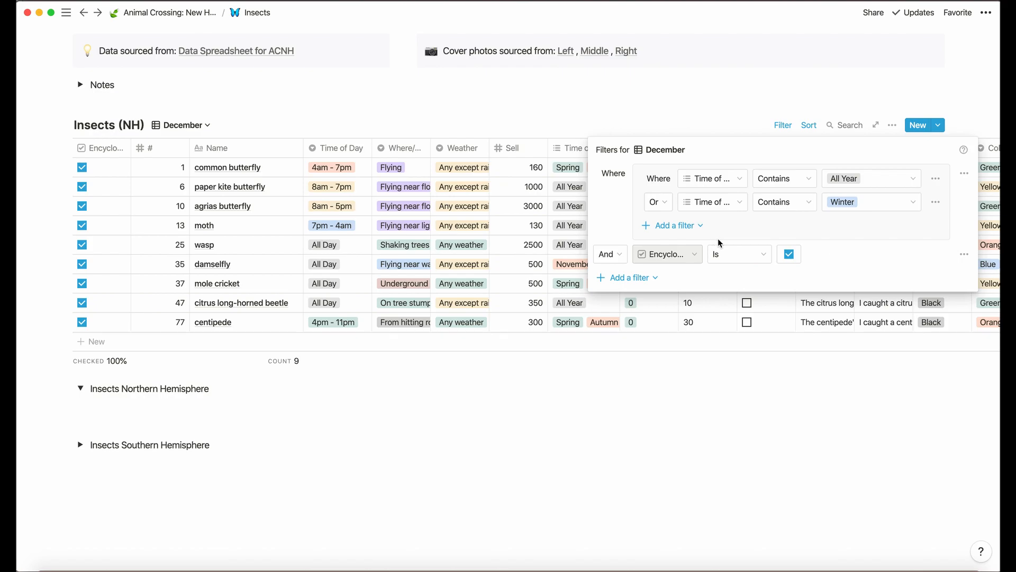
left_click(237, 108)
Step: Clear the Encyclopedia checkbox of every caught December insect, from the common butterfly through the centipede
left_click(82, 167)
left_click(82, 168)
left_click(82, 167)
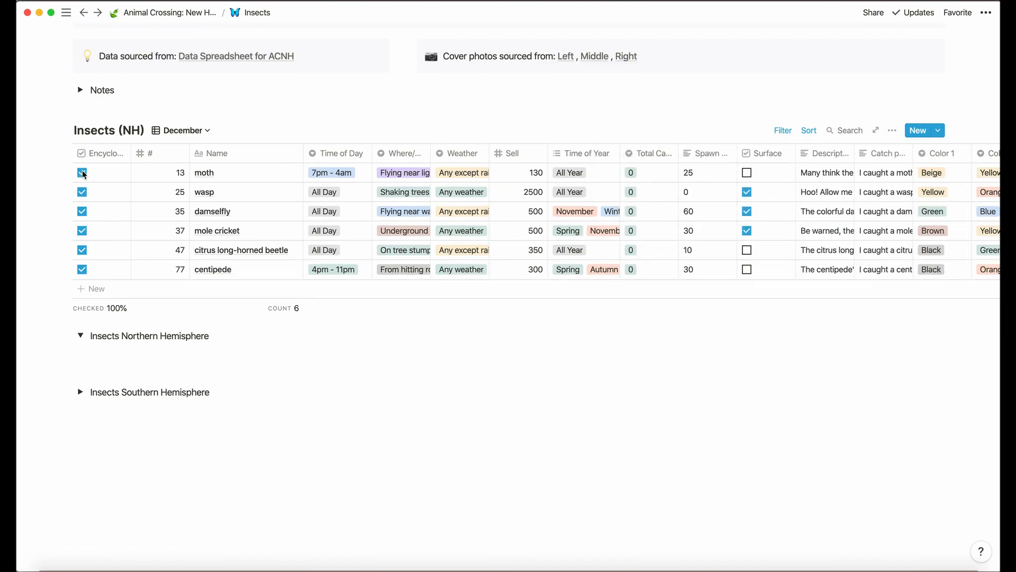
left_click(82, 167)
left_click(82, 192)
left_click(82, 212)
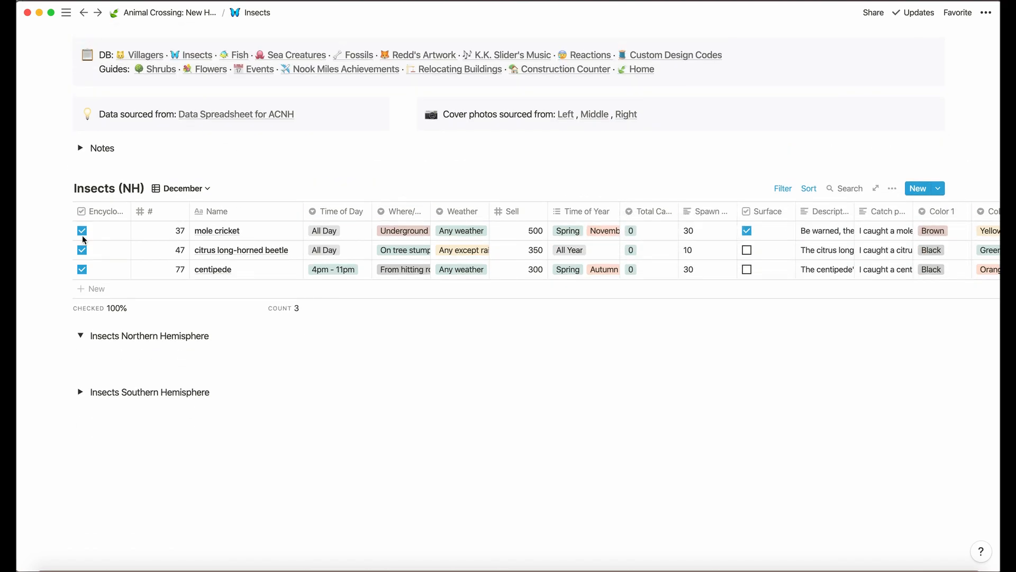
left_click(82, 270)
left_click(82, 270)
left_click(82, 269)
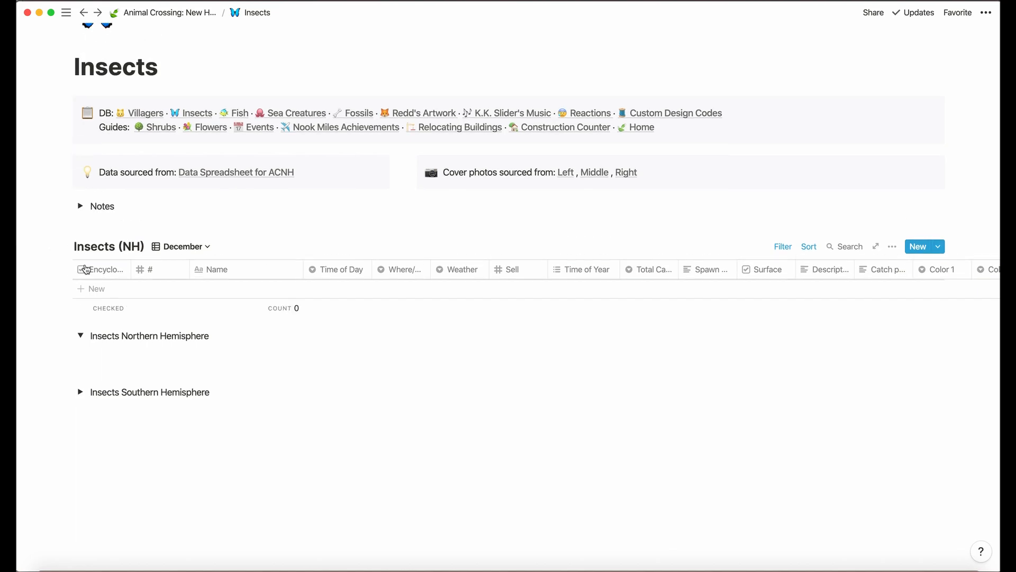
Step: Set the December view's Encyclopedia filter back to unchecked and review its filter conditions
left_click(782, 246)
left_click(789, 376)
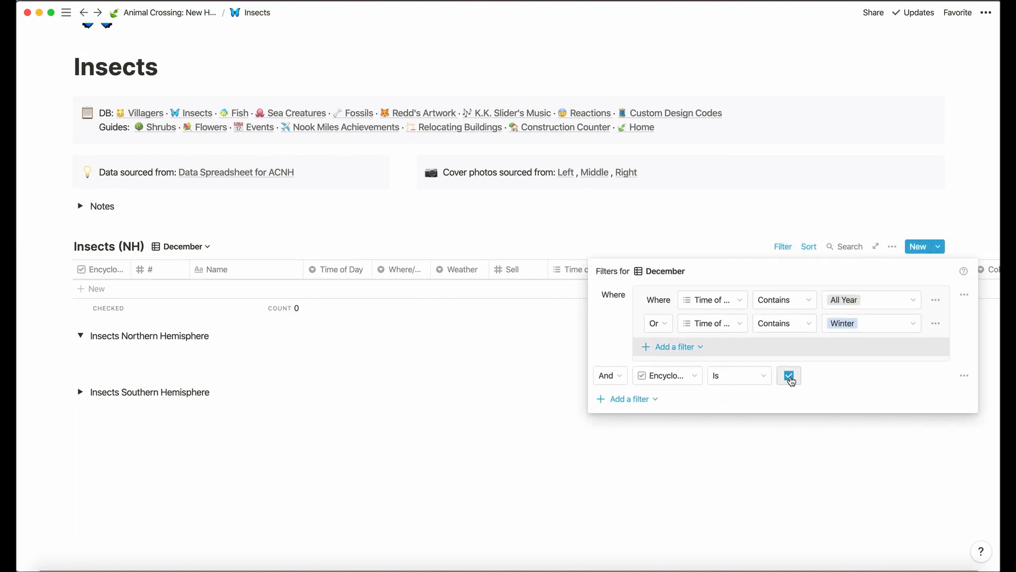
left_click(386, 88)
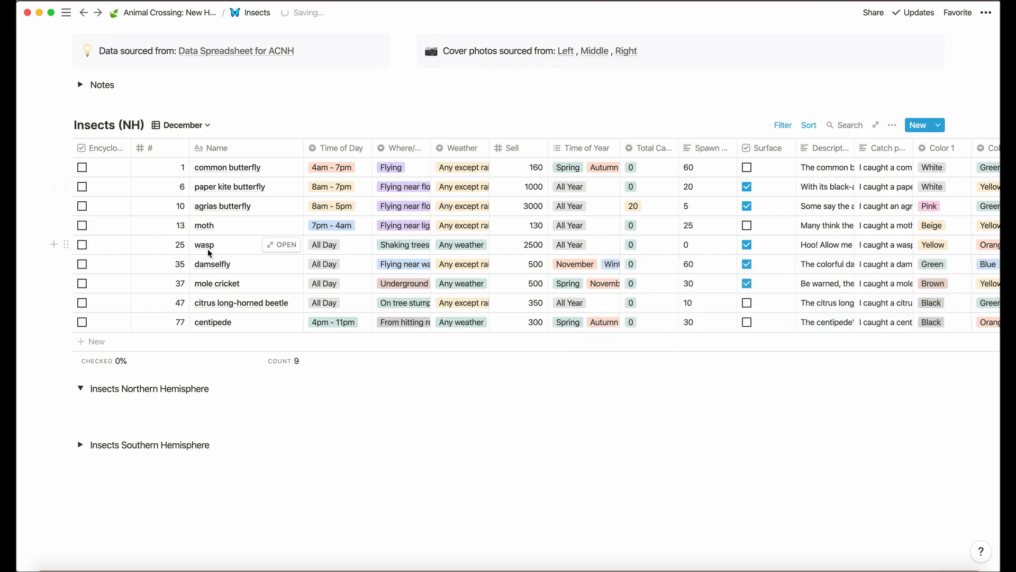
scroll(237, 296, "down", 1)
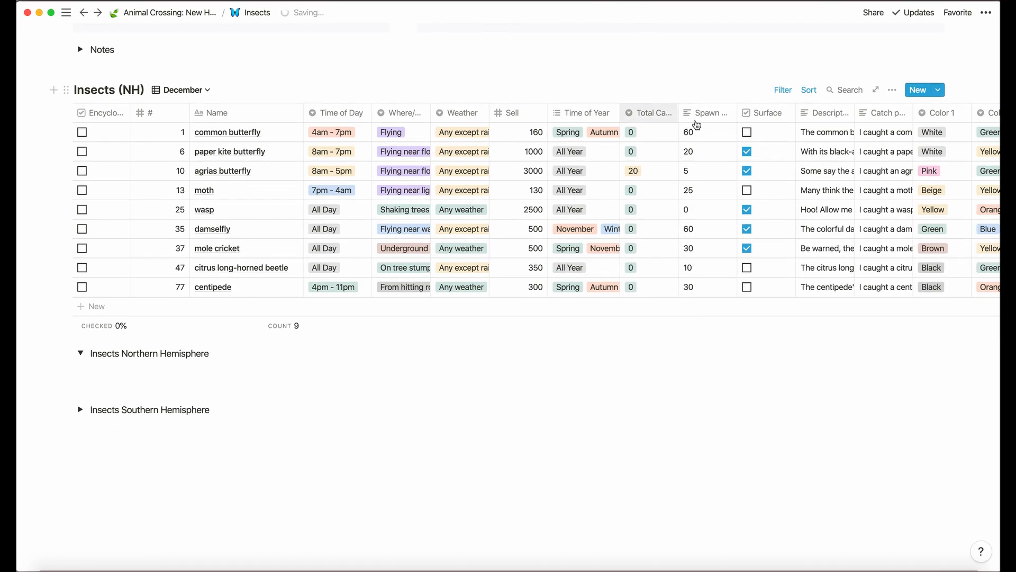
left_click(783, 89)
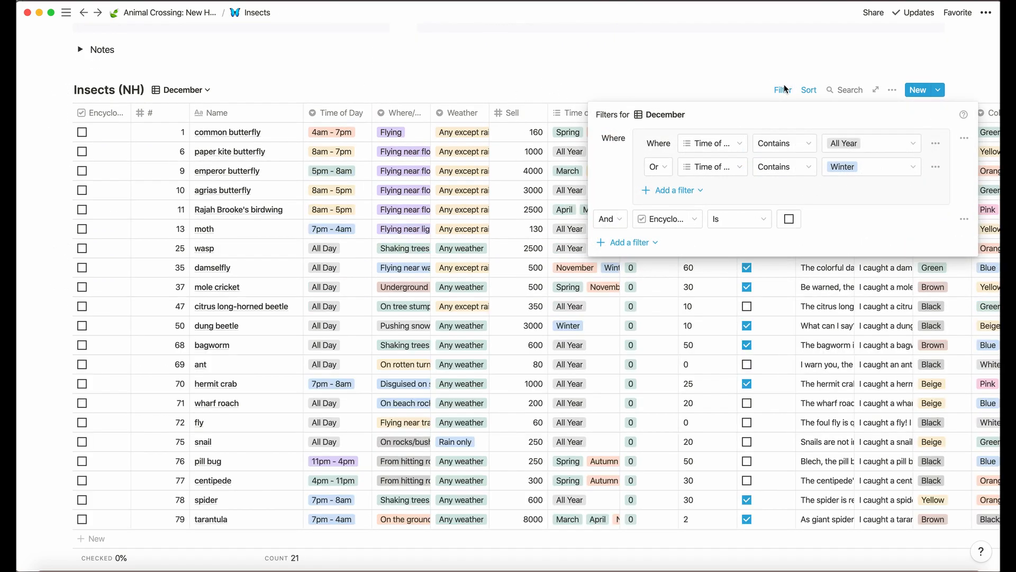
left_click(393, 146)
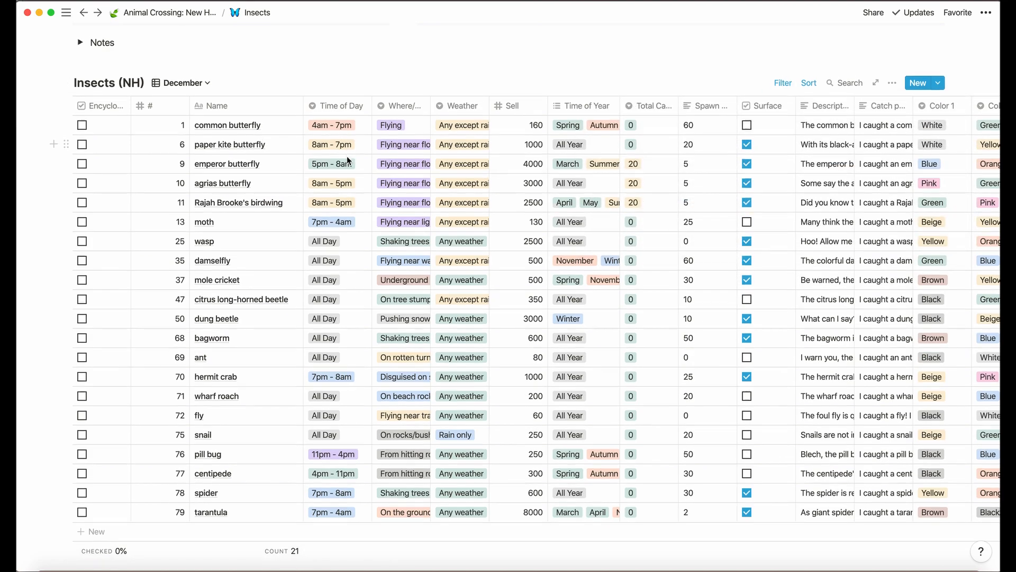
Step: Look through the December insects, expand the Insects Southern Hemisphere section and view its Insects (SH) table
scroll(348, 156, "down", 4)
scroll(348, 156, "up", 5)
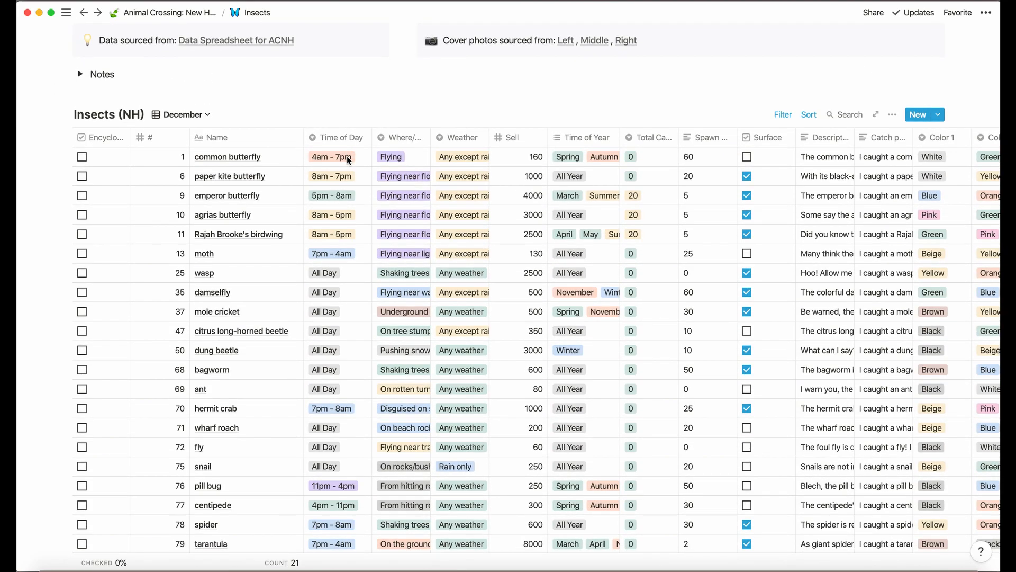
scroll(347, 155, "down", 3)
scroll(74, 515, "down", 3)
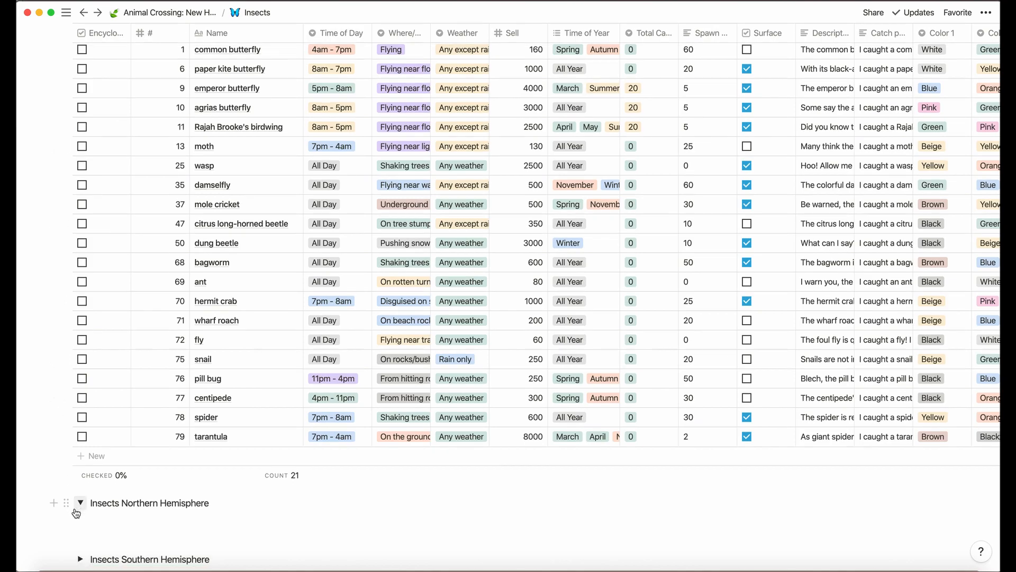
left_click(80, 464)
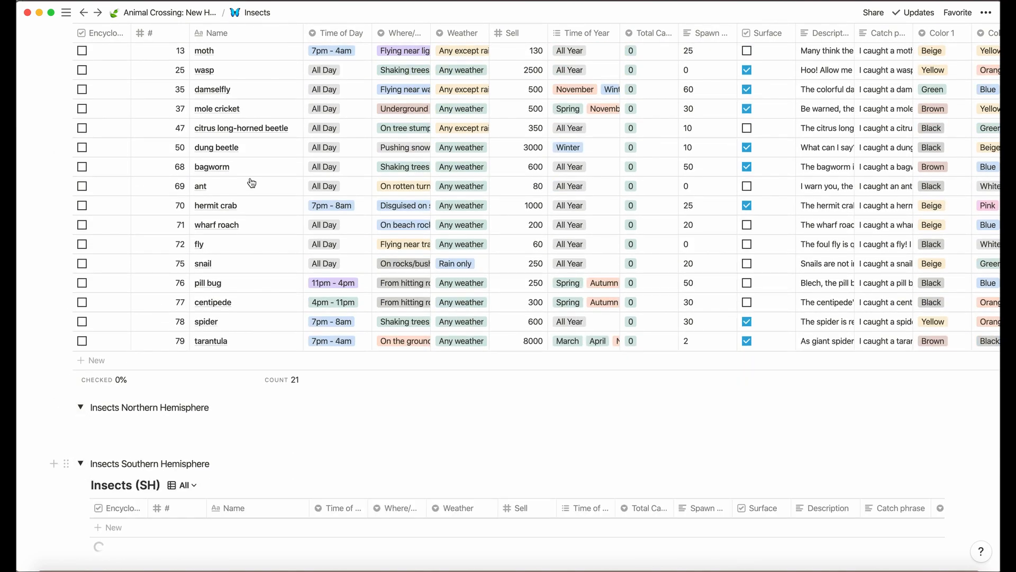
scroll(251, 184, "up", 10)
scroll(250, 177, "down", 5)
scroll(250, 176, "down", 15)
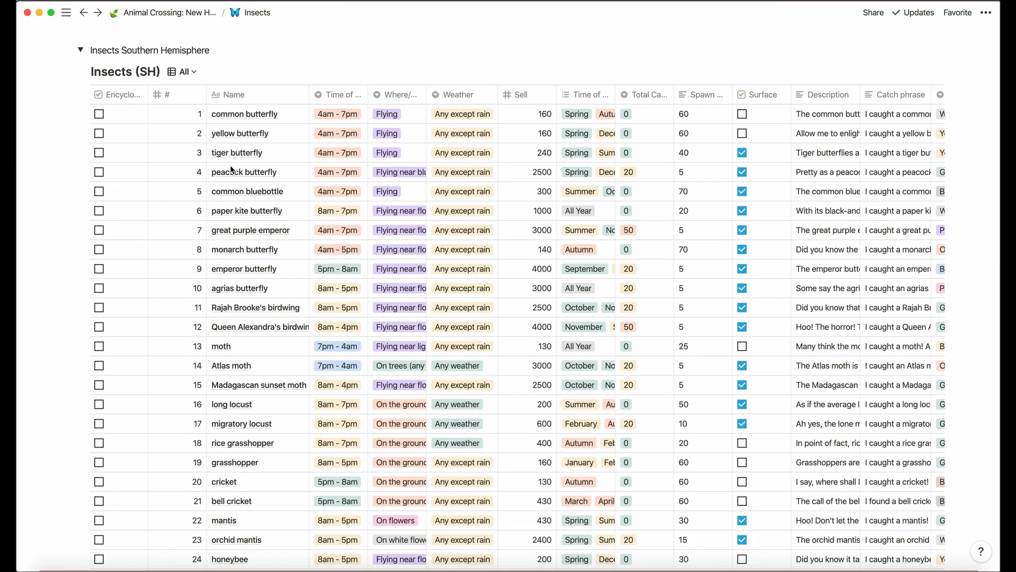
Step: Switch the Insects (SH) table to the December view and look through its insects
left_click(185, 72)
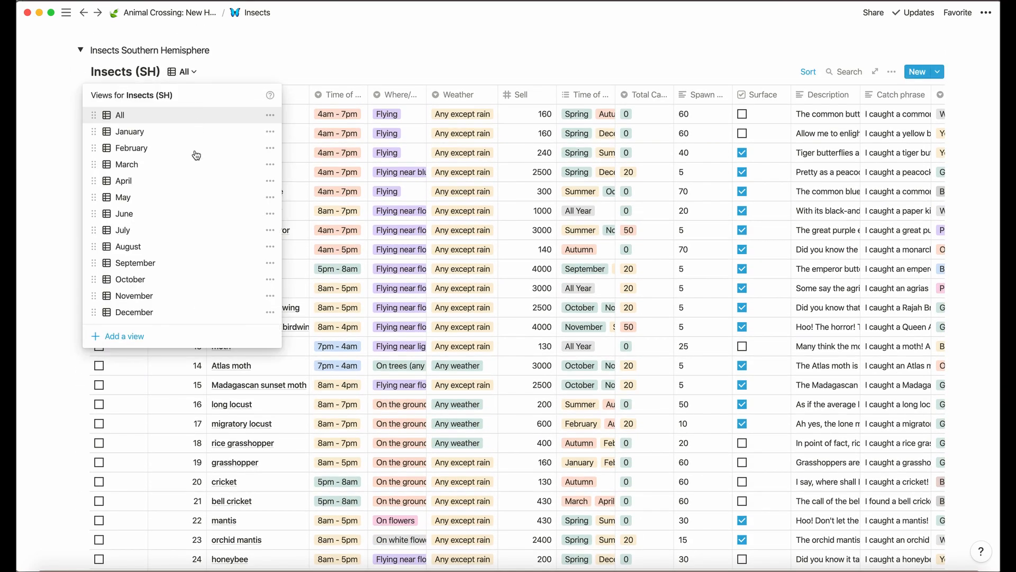
left_click(182, 312)
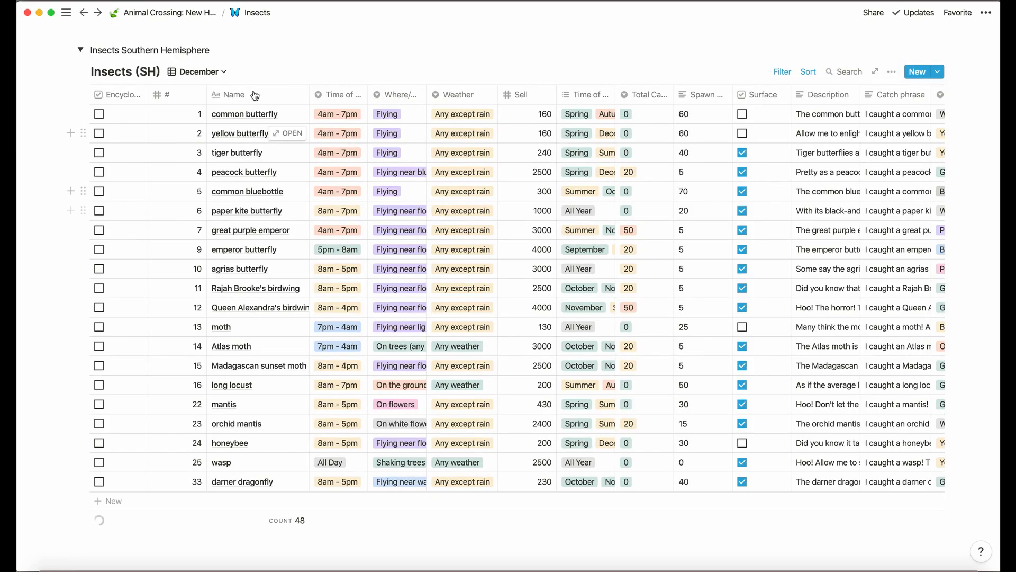
scroll(254, 97, "up", 5)
scroll(254, 99, "down", 15)
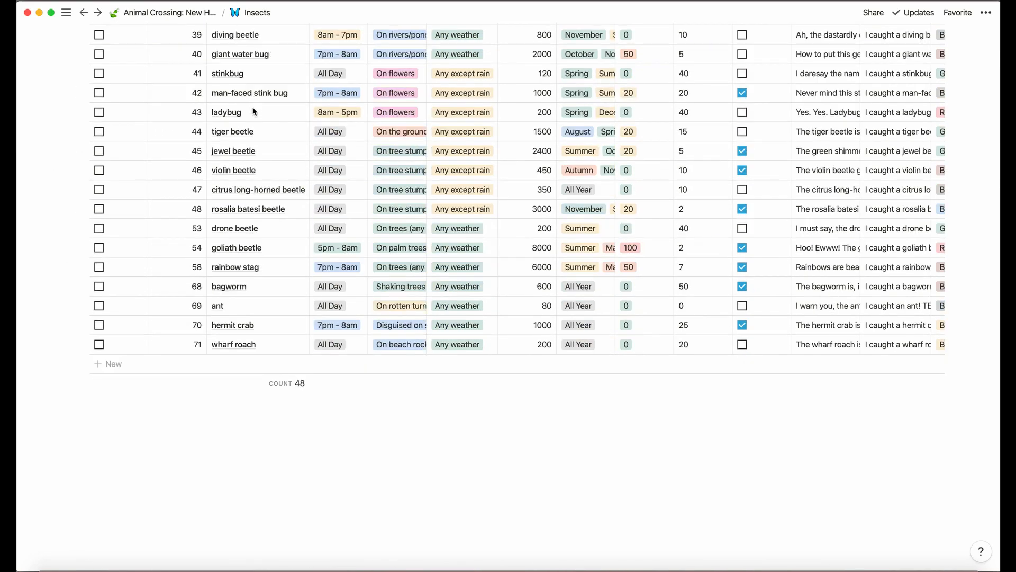
scroll(264, 495, "up", 6)
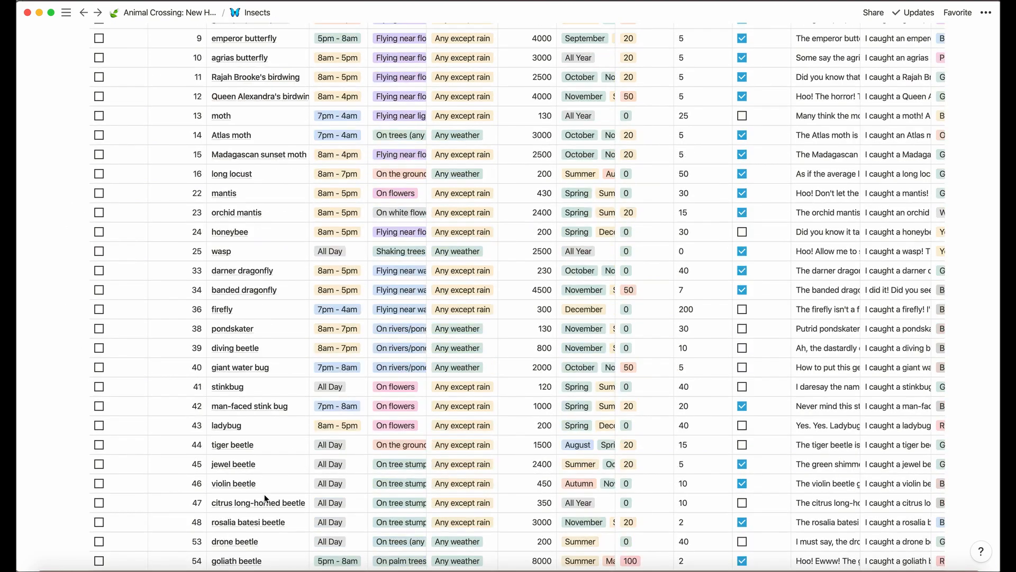
Step: View the Time of Year options of the yellow butterfly in the Insects (SH) table without changing them
scroll(265, 494, "up", 8)
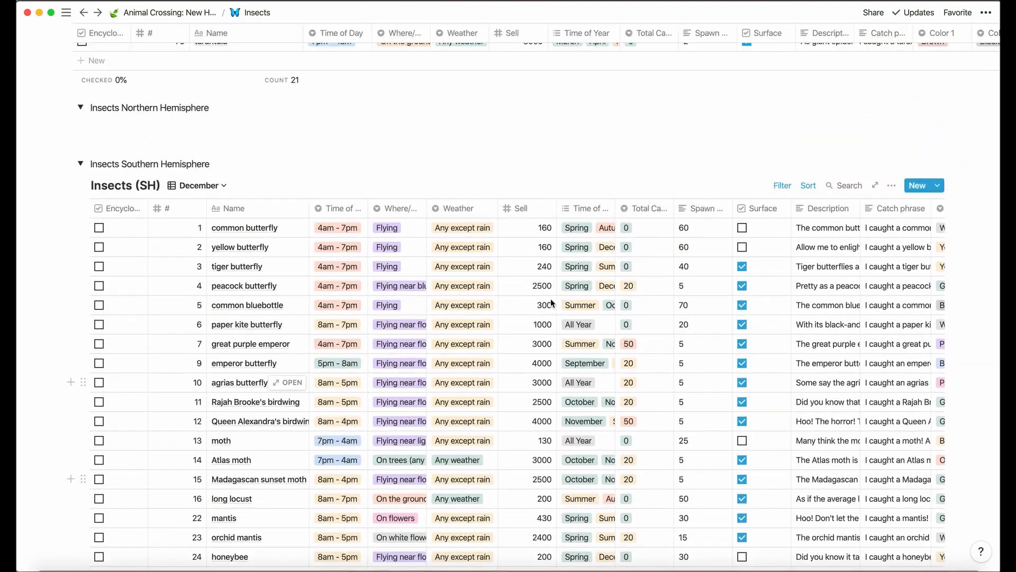
left_click(585, 247)
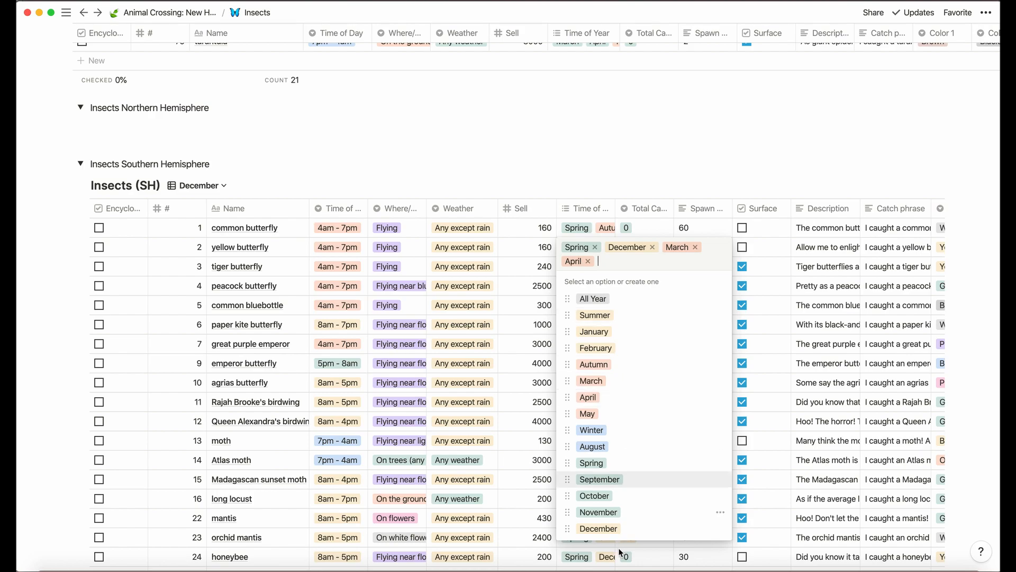
key("Escape")
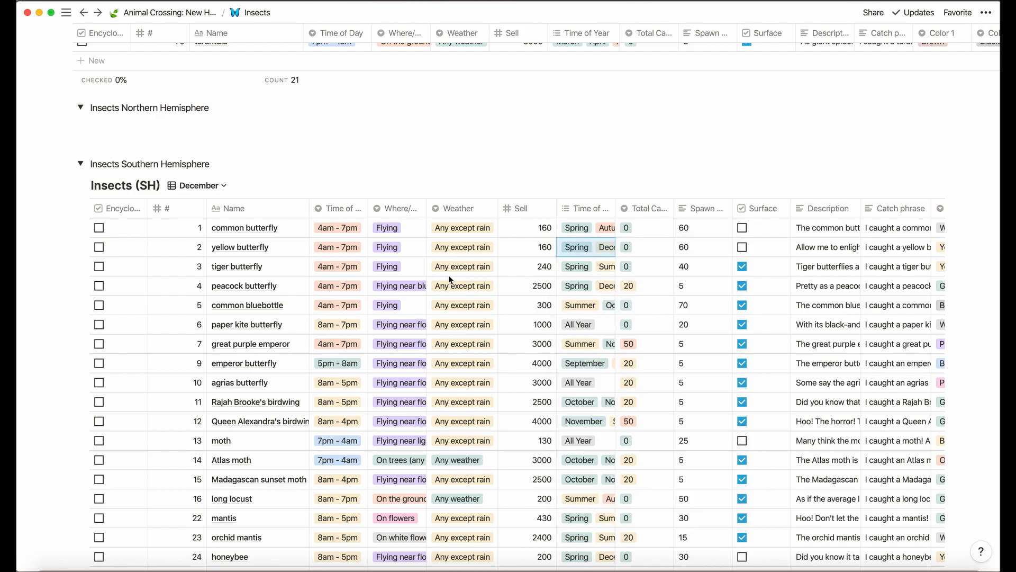
scroll(448, 274, "up", 3)
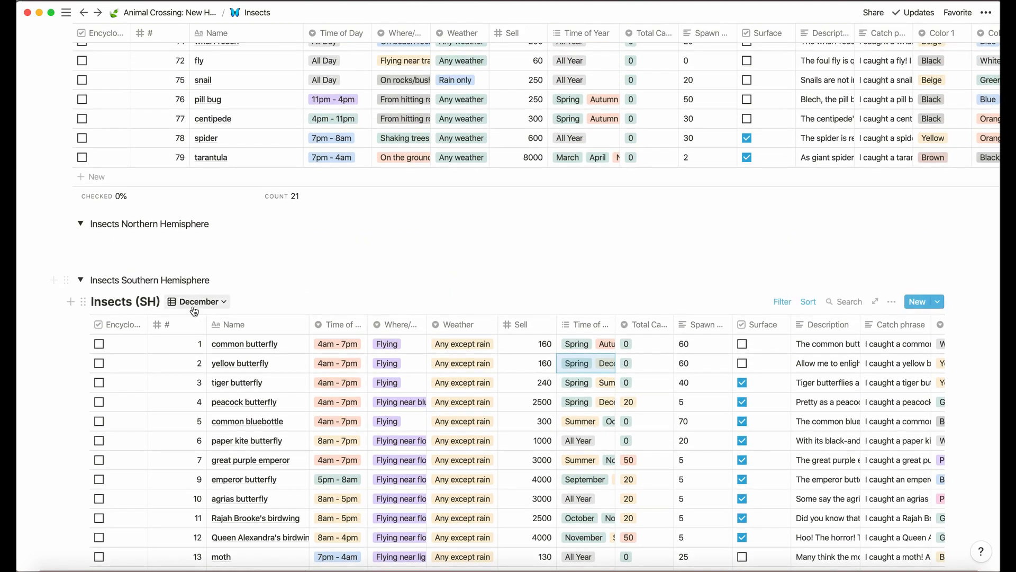
scroll(623, 321, "up", 2)
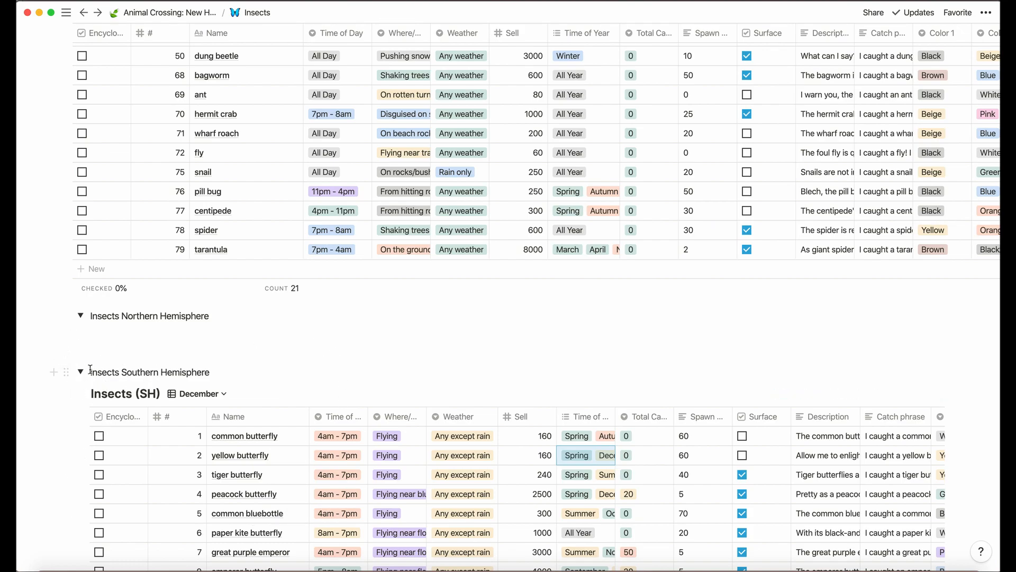
Step: Collapse the Insects Southern Hemisphere section and return to the Notes section of the Insects page
left_click(82, 374)
scroll(285, 159, "up", 8)
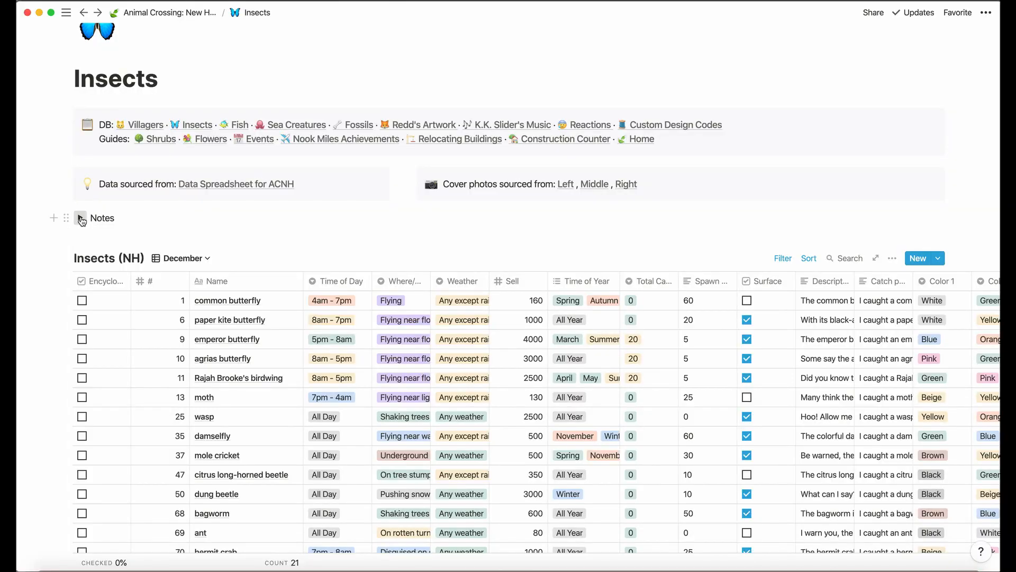
left_click(81, 220)
left_click(81, 219)
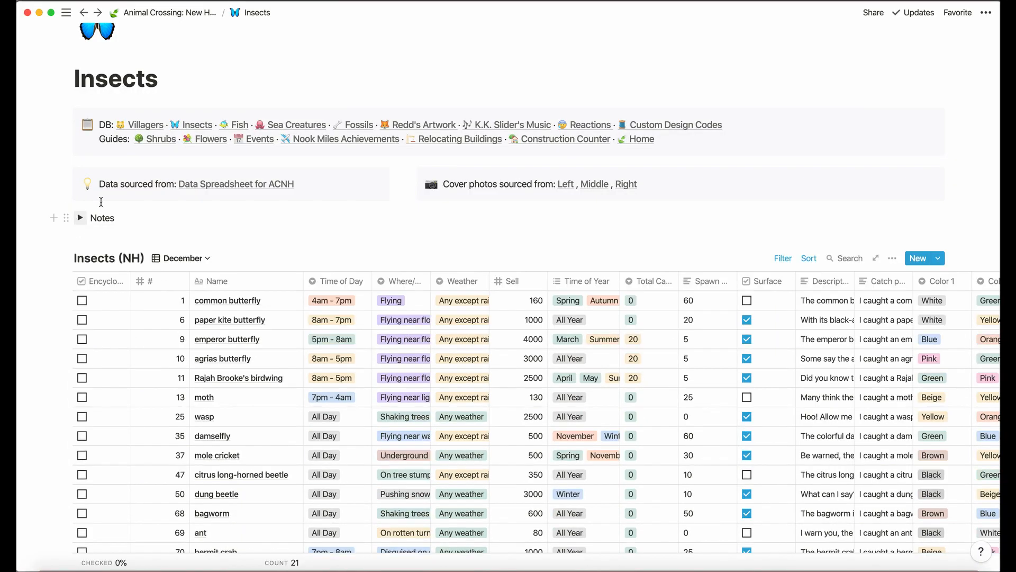
Step: Go to the Fish database page, expand the Fish Northern Hemisphere section and look at its Fish (NH) table
left_click(239, 126)
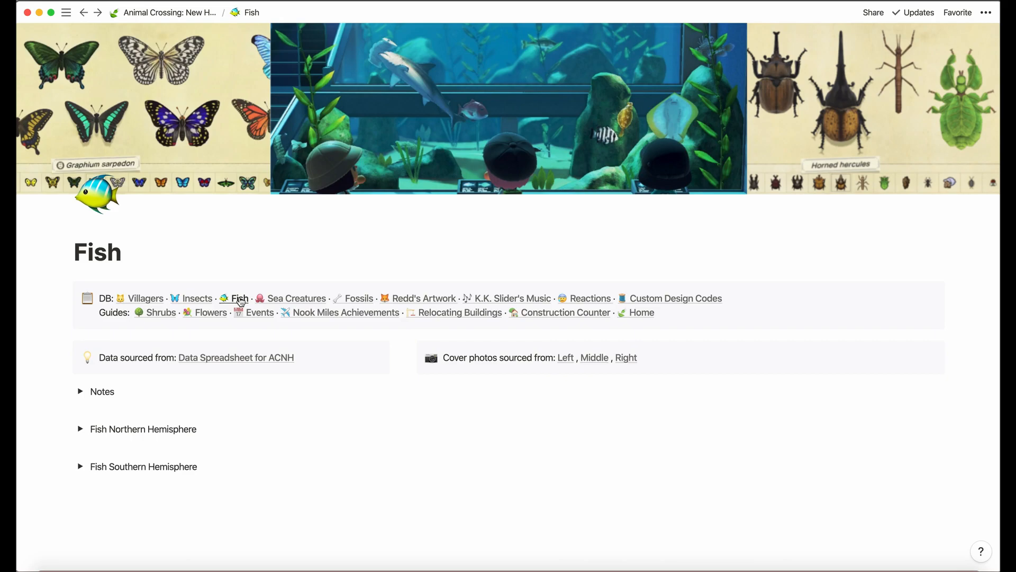
scroll(178, 370, "down", 2)
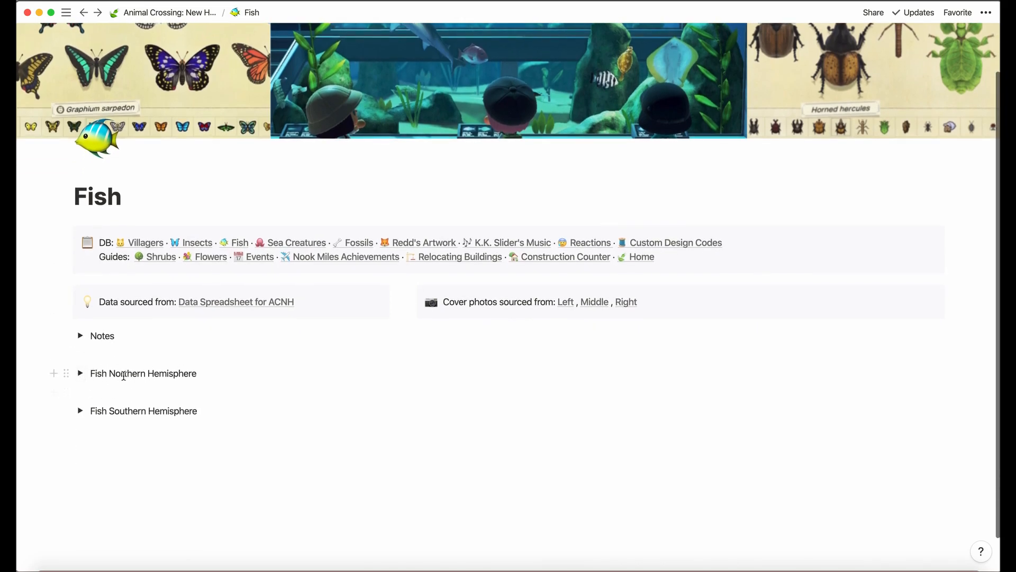
left_click(81, 374)
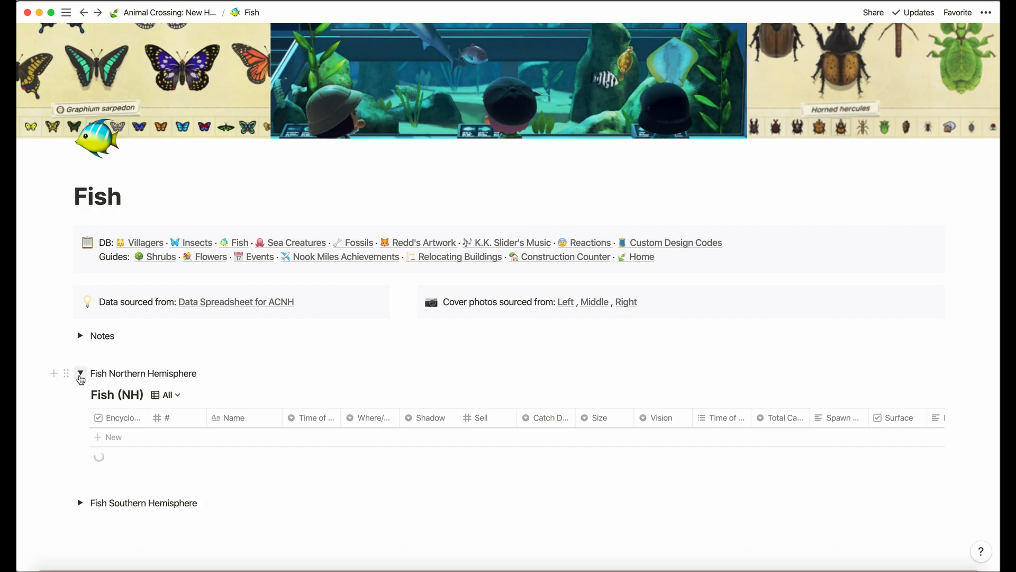
scroll(80, 376, "down", 3)
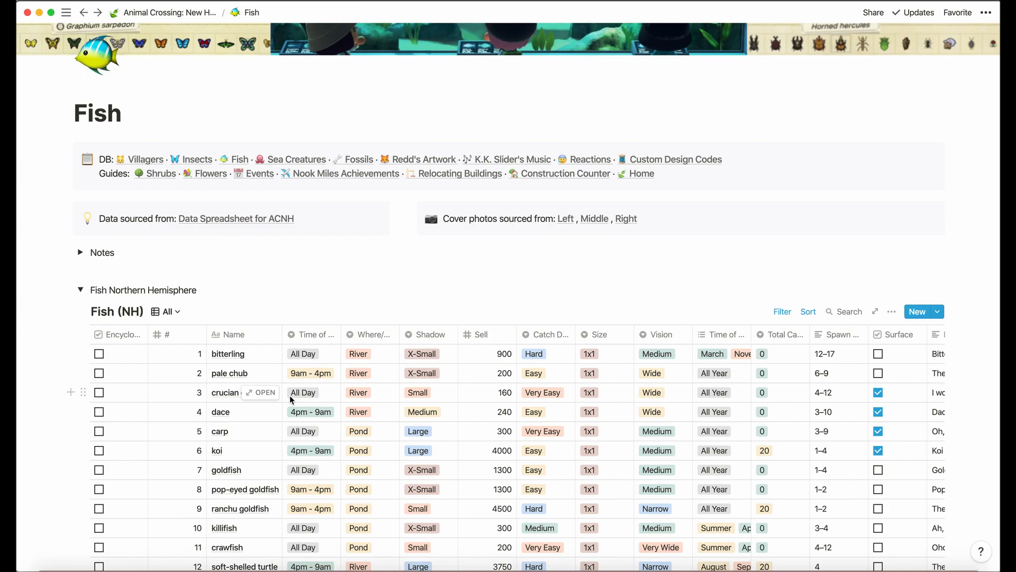
scroll(291, 400, "down", 2)
scroll(291, 399, "down", 2)
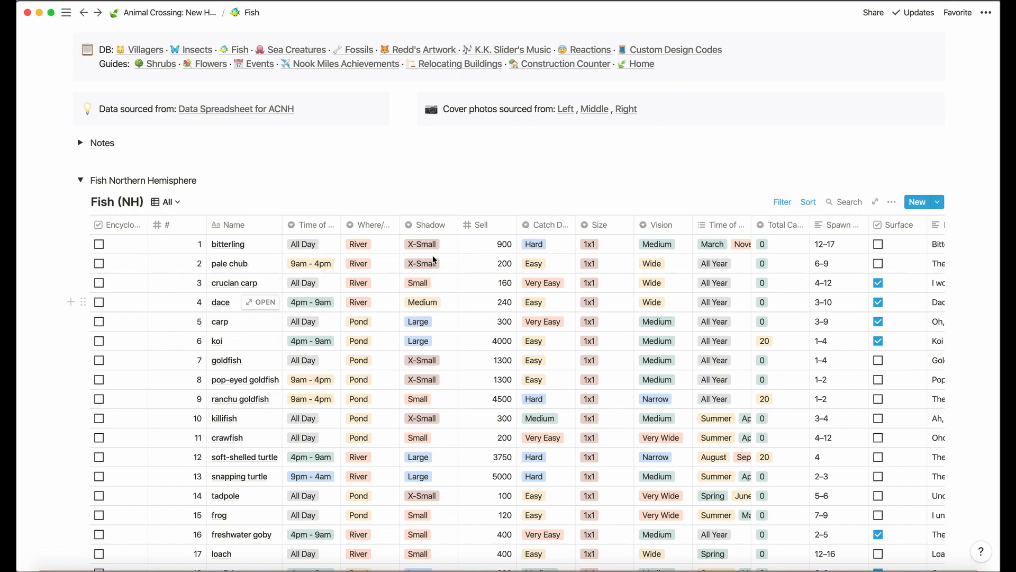
Step: View the location and shadow size options of the bitterling in the Fish (NH) table without changing them
left_click(381, 246)
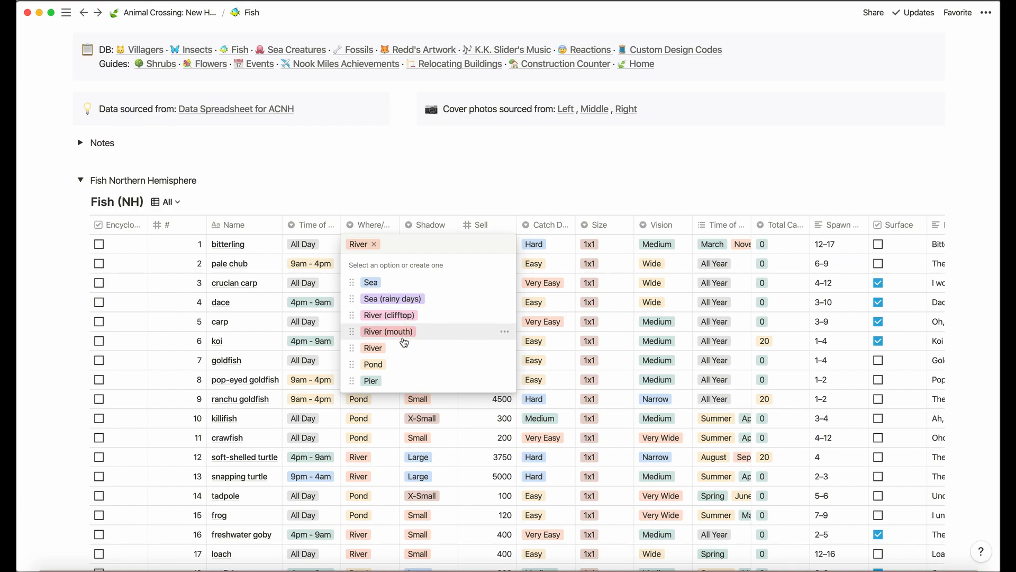
left_click(394, 194)
left_click(438, 248)
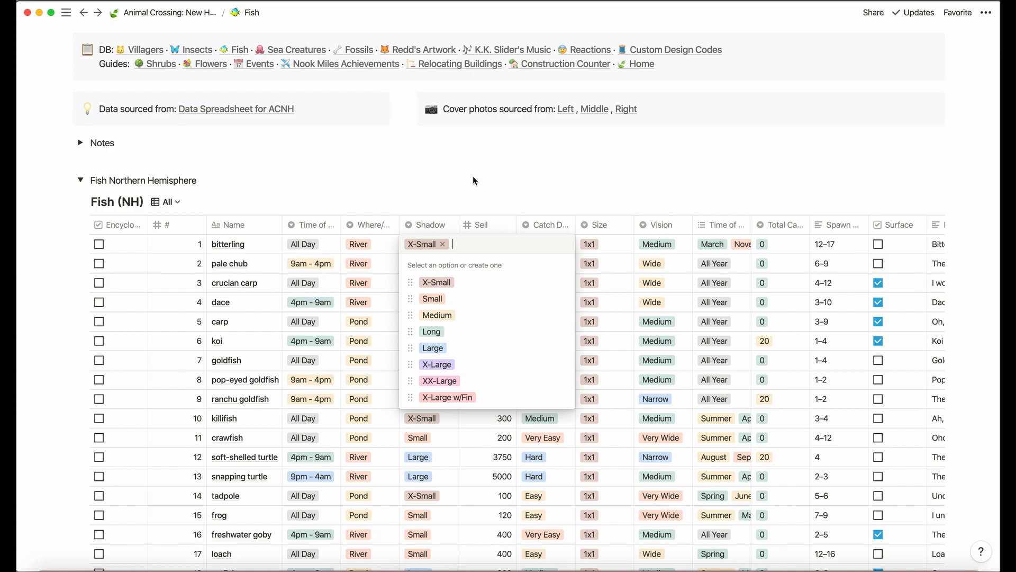
key("Escape")
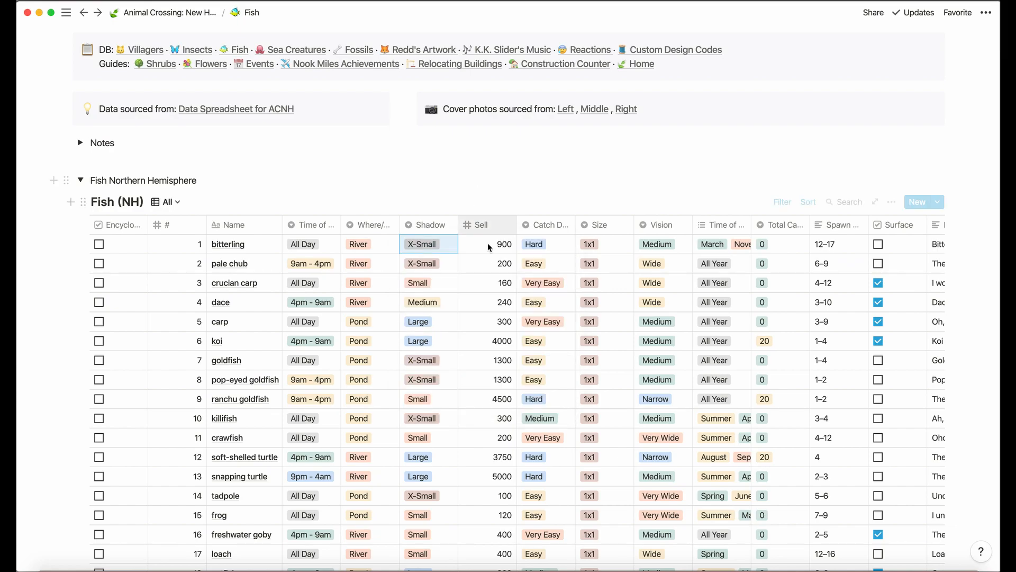
Step: View the catch difficulty and vision options of the bitterling and the size options of the crucian carp
left_click(564, 249)
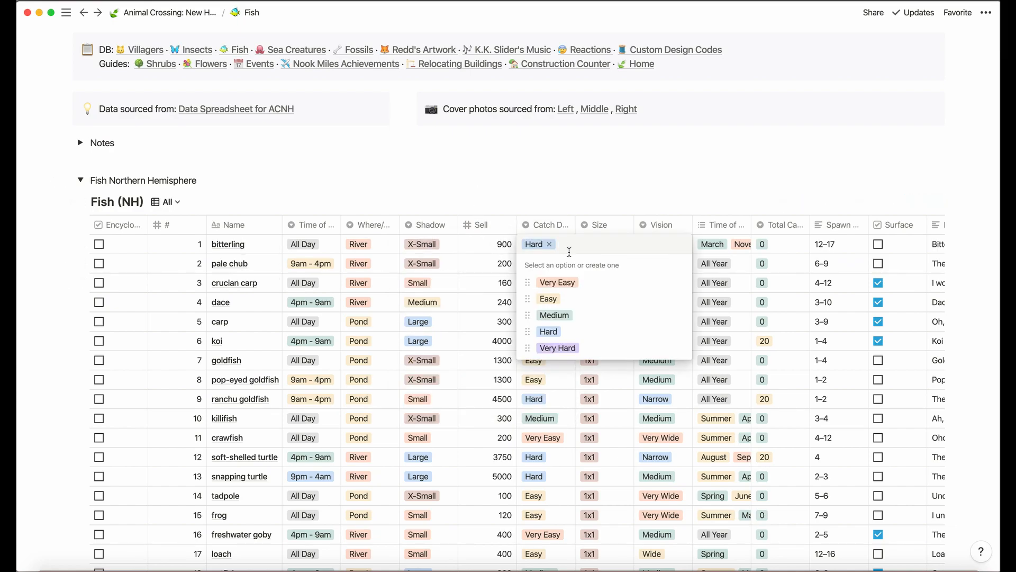
left_click(582, 170)
left_click(608, 280)
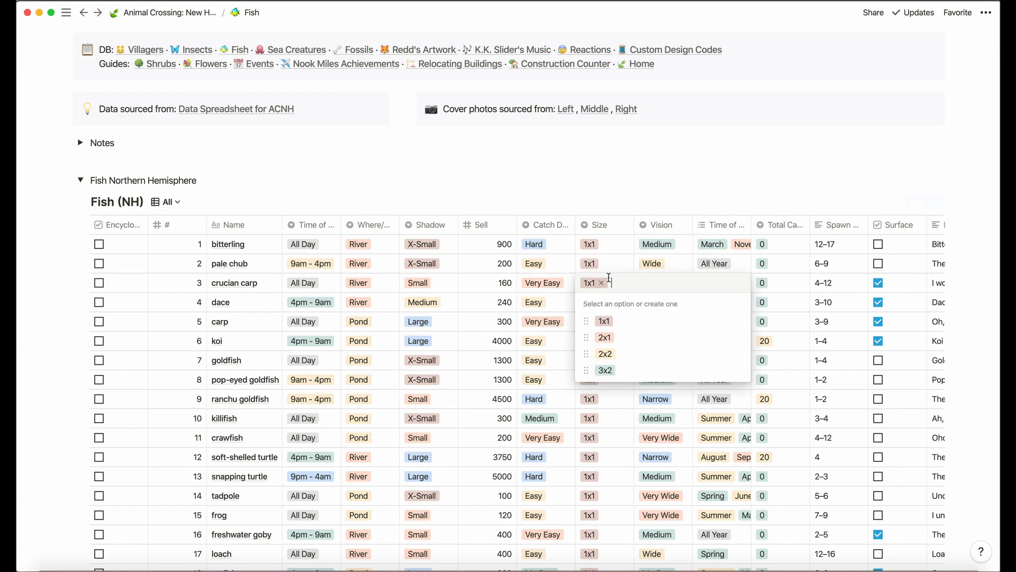
left_click(666, 257)
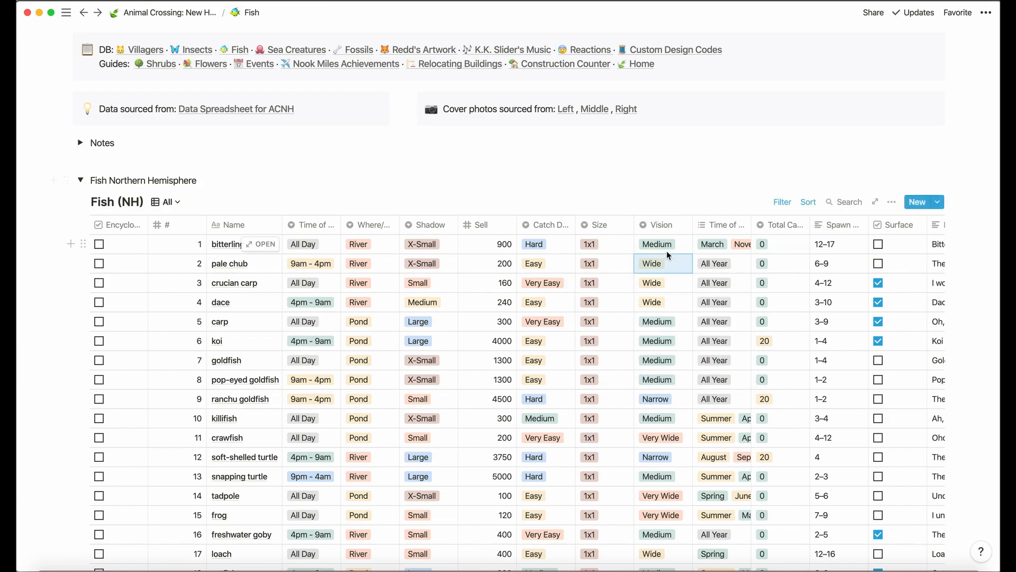
left_click(681, 249)
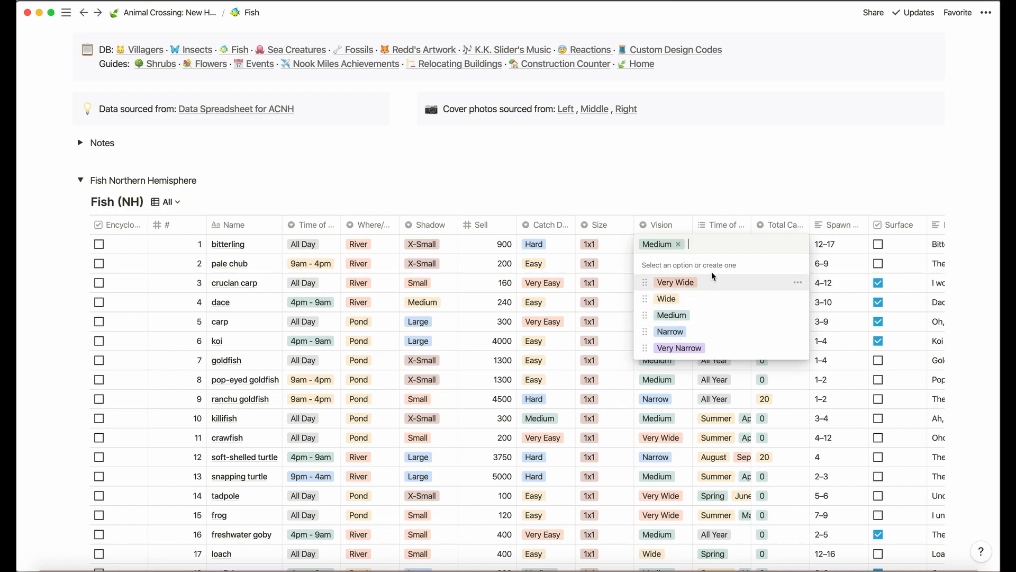
left_click(715, 189)
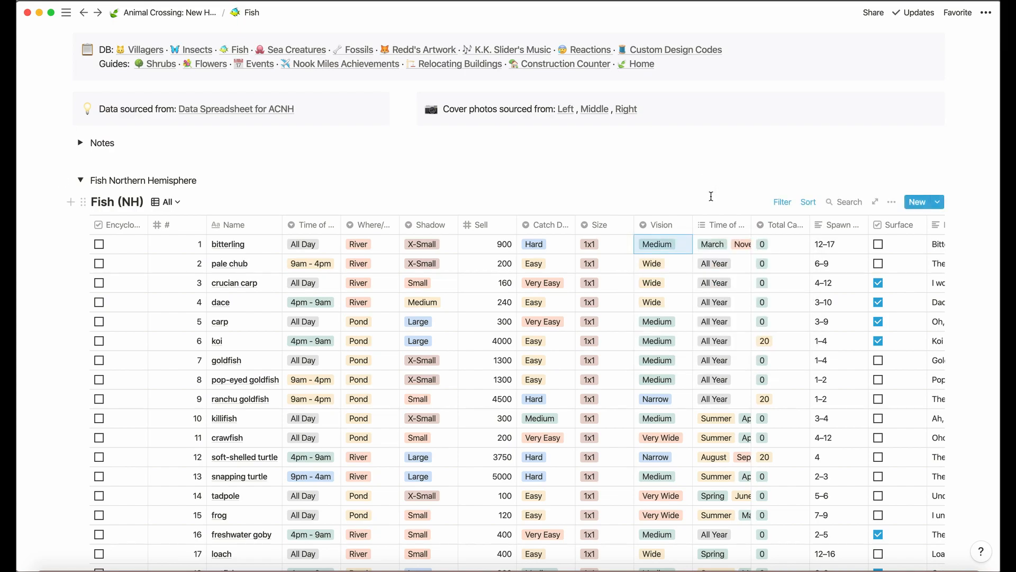
Step: View the bitterling's Time of Year options and its total catches options
scroll(706, 301, "right", 3)
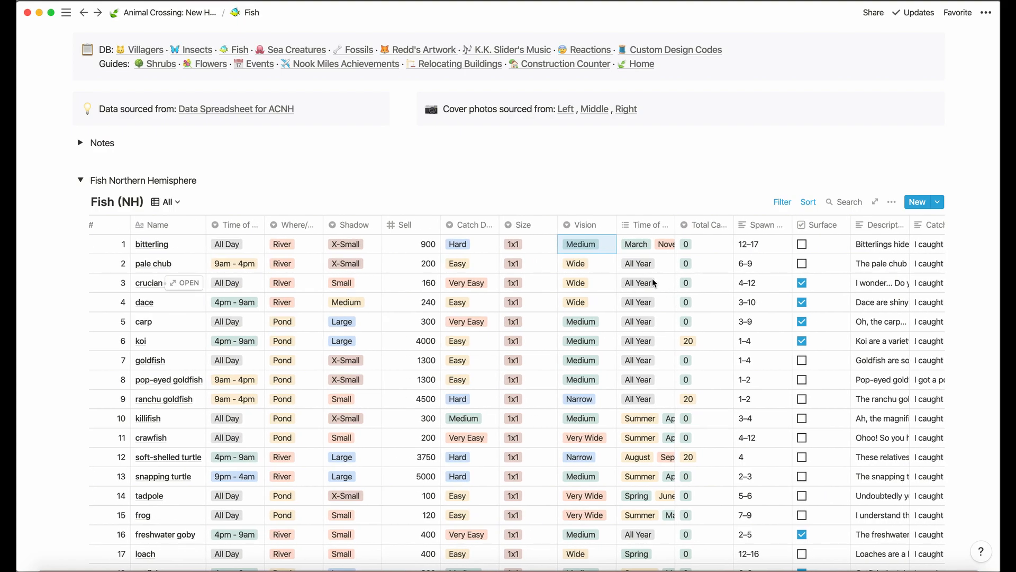
left_click(656, 249)
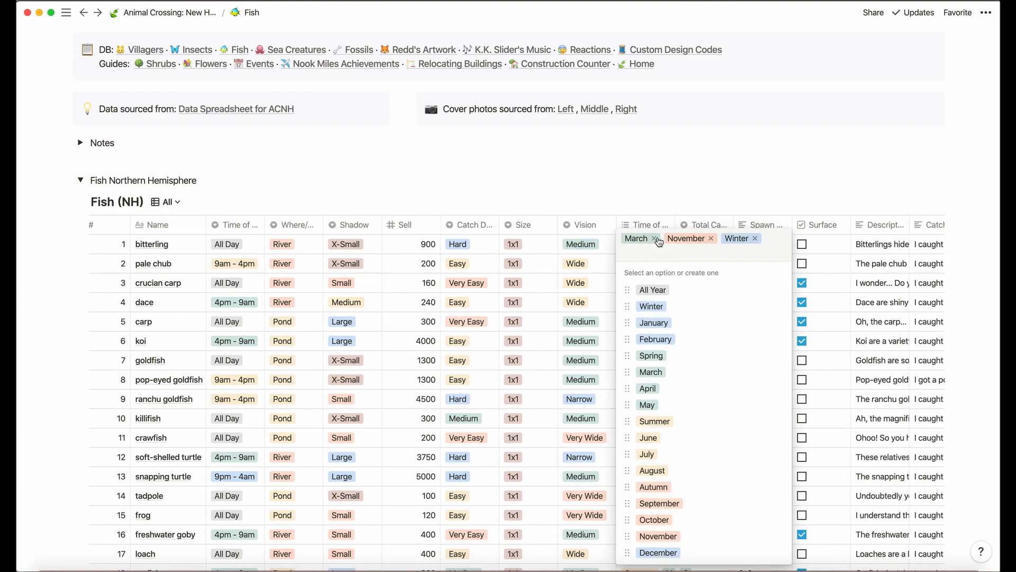
left_click(683, 174)
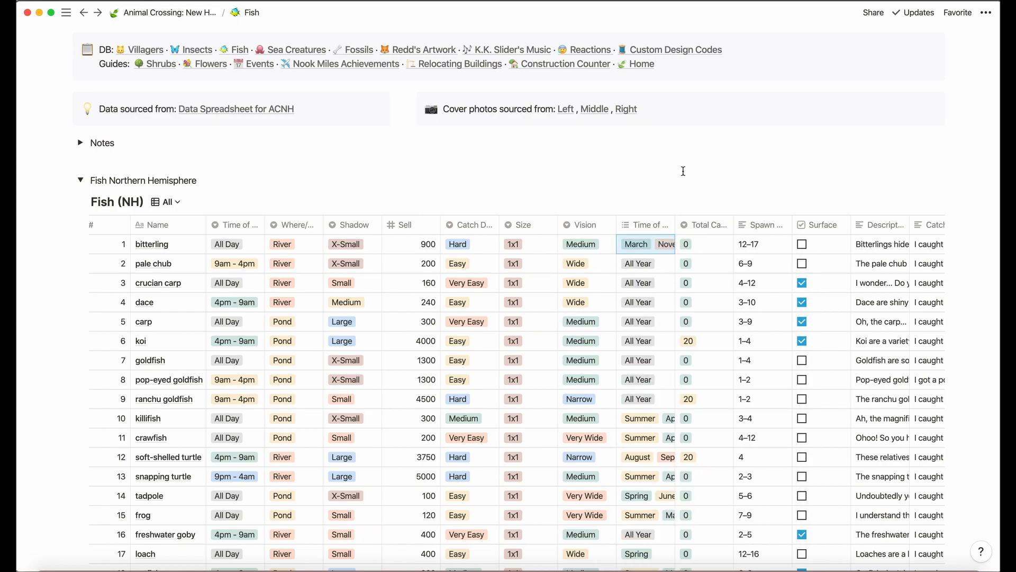
left_click(707, 245)
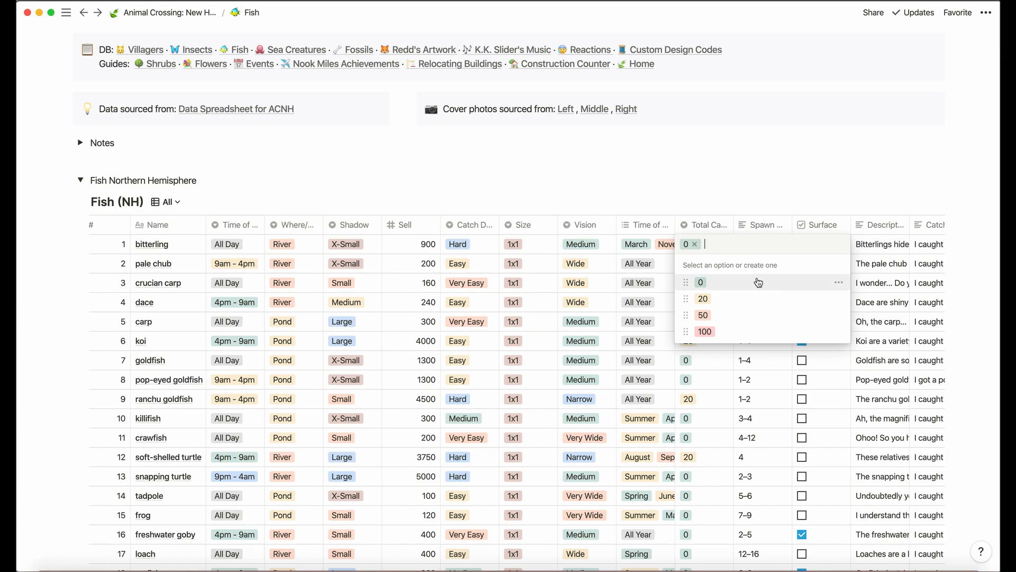
key("Escape")
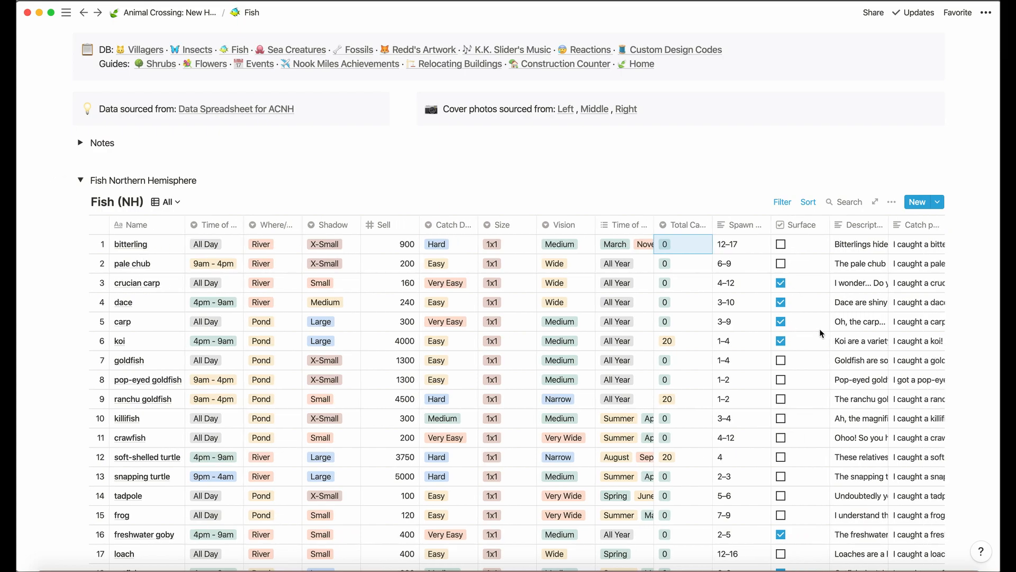
Step: Read the bitterling's full description and look at its record page, then return to the Fish (NH) table
scroll(819, 328, "right", 2)
left_click(828, 248)
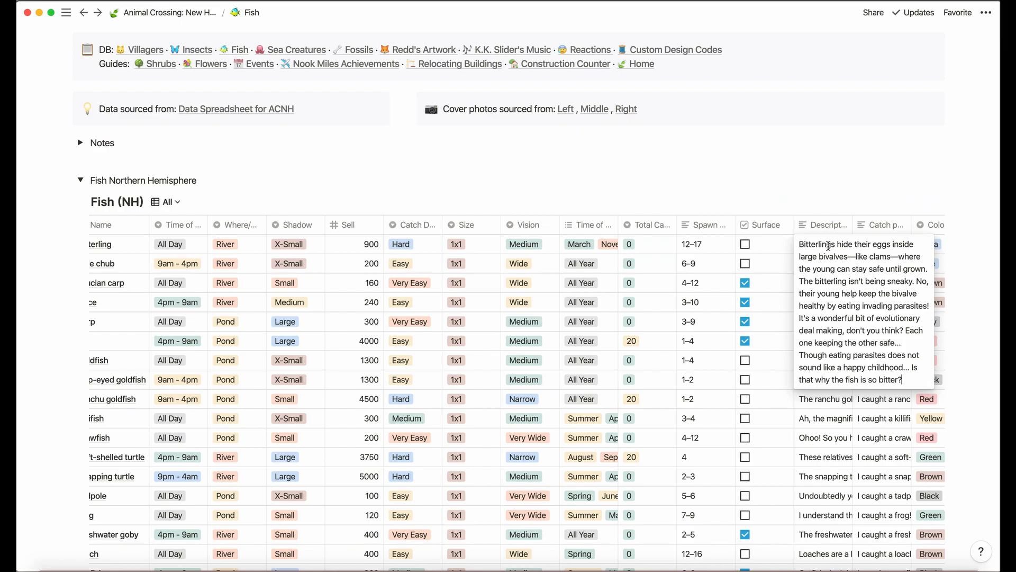
left_click(780, 155)
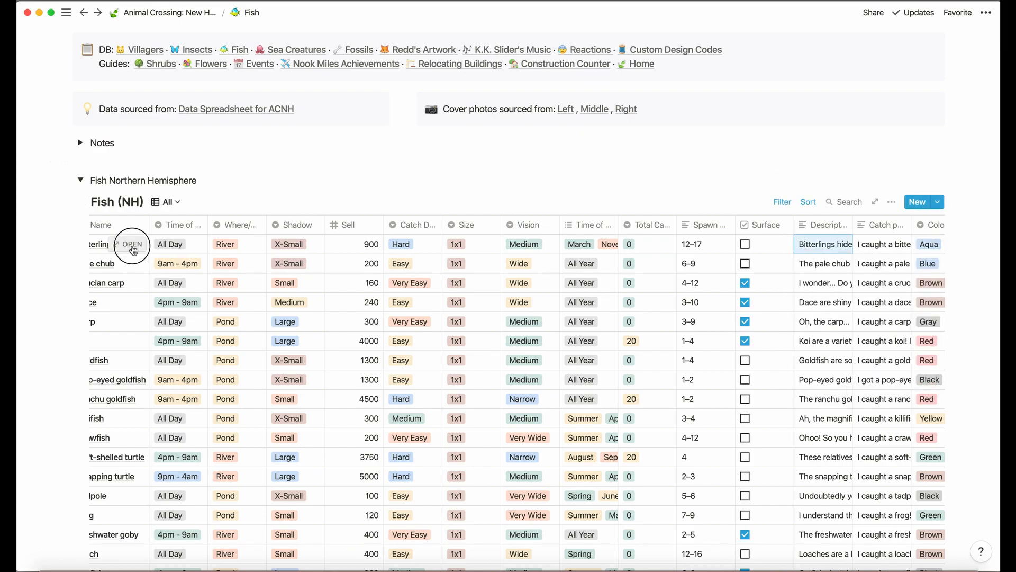
left_click(132, 244)
left_click(887, 301)
Step: View the pale chub's lighting options alongside the color columns of the Fish (NH) table
scroll(886, 302, "right", 6)
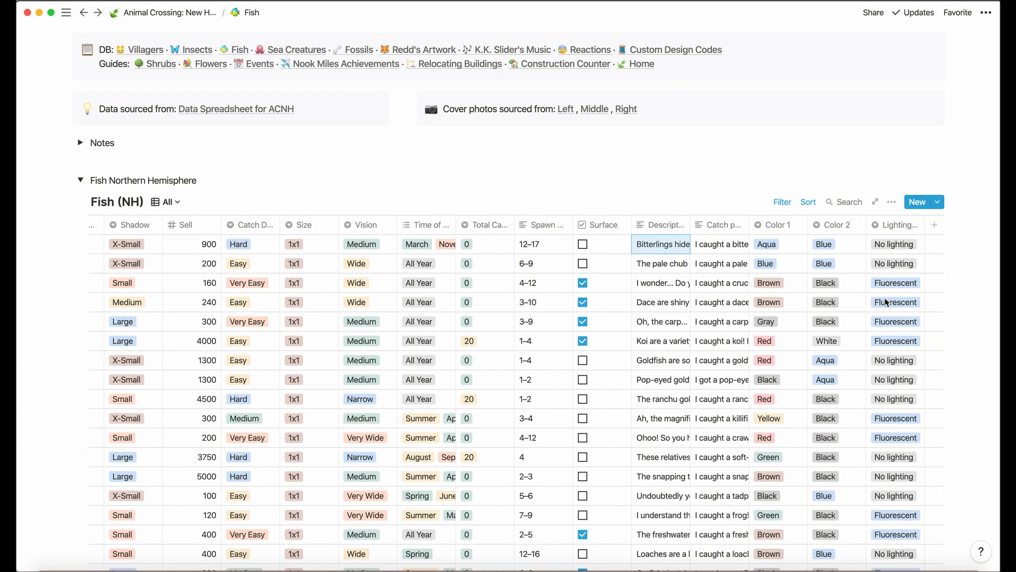
left_click(895, 263)
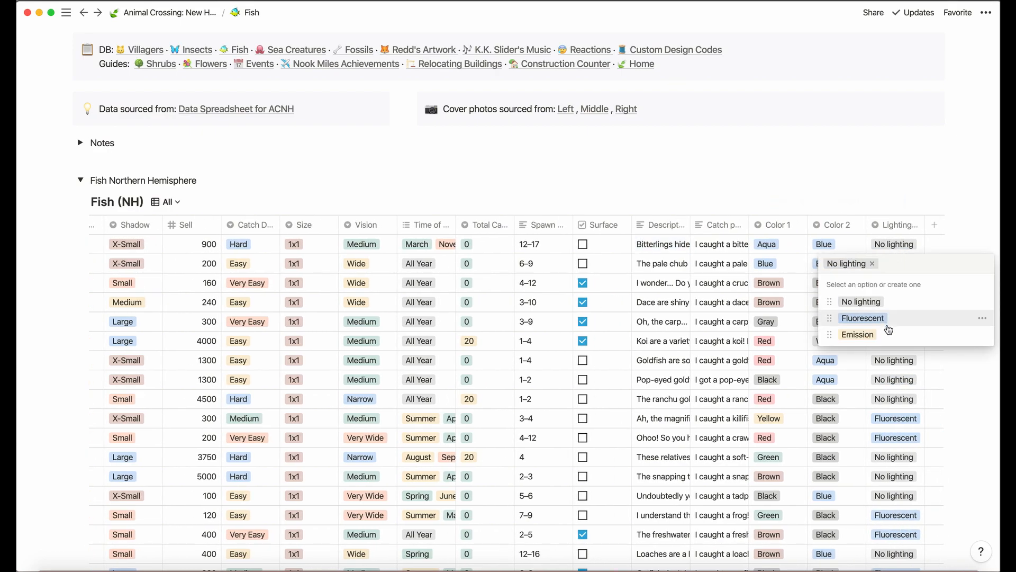
left_click(860, 195)
scroll(763, 345, "left", 10)
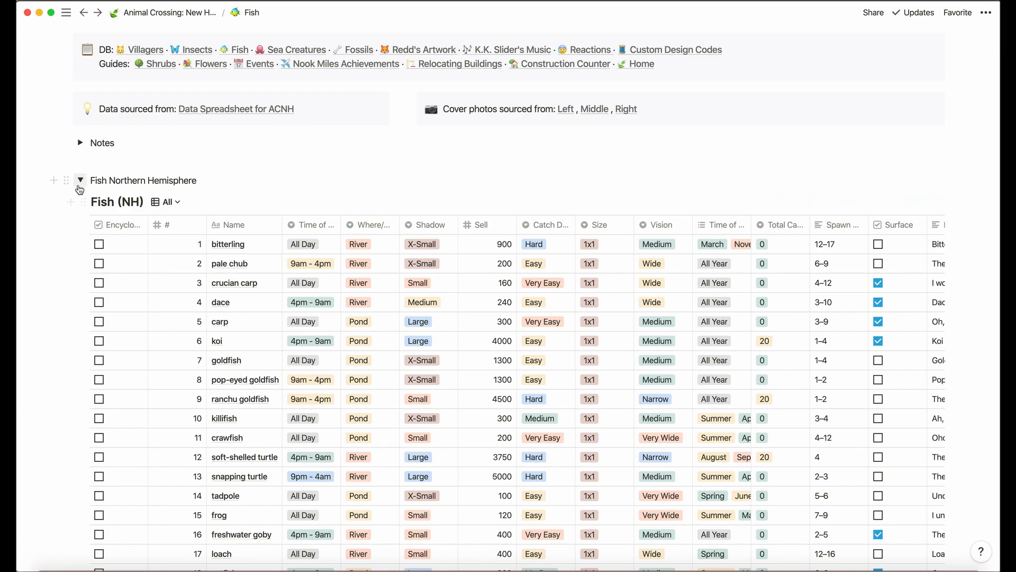
Step: Switch the Fish (NH) table to the November view and review its filter conditions
left_click(170, 203)
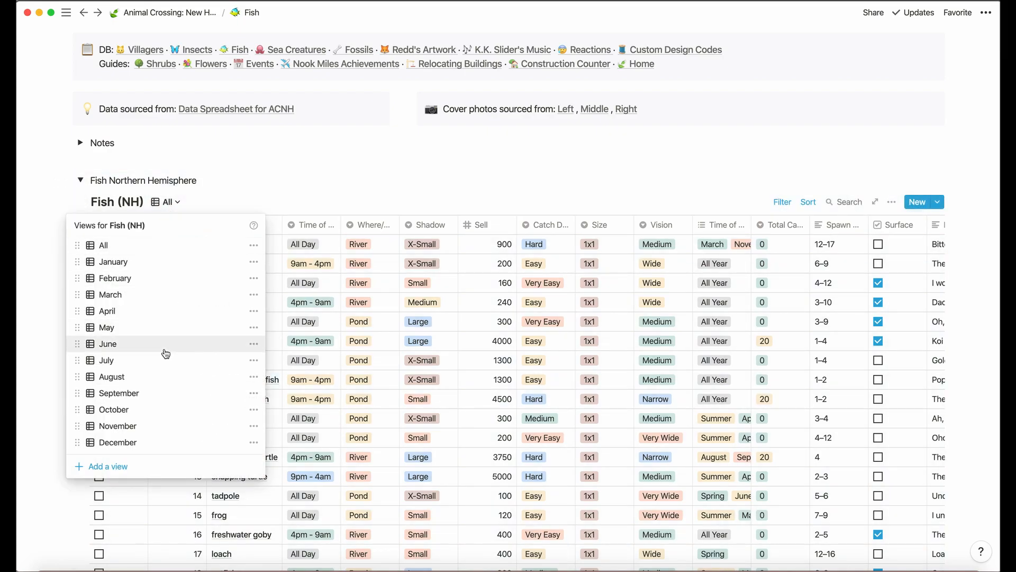
left_click(155, 426)
scroll(154, 429, "down", 5)
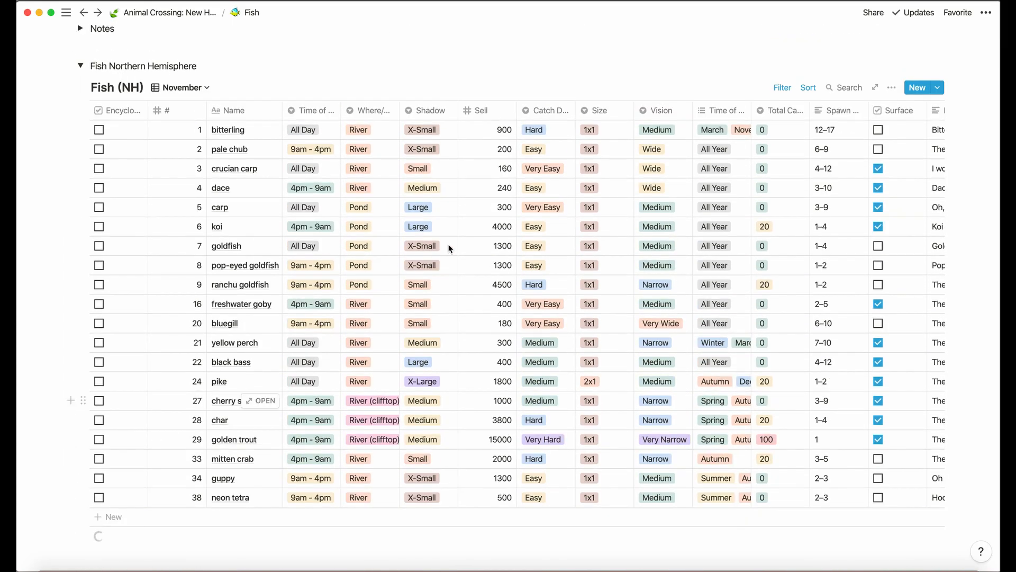
left_click(784, 88)
left_click(781, 88)
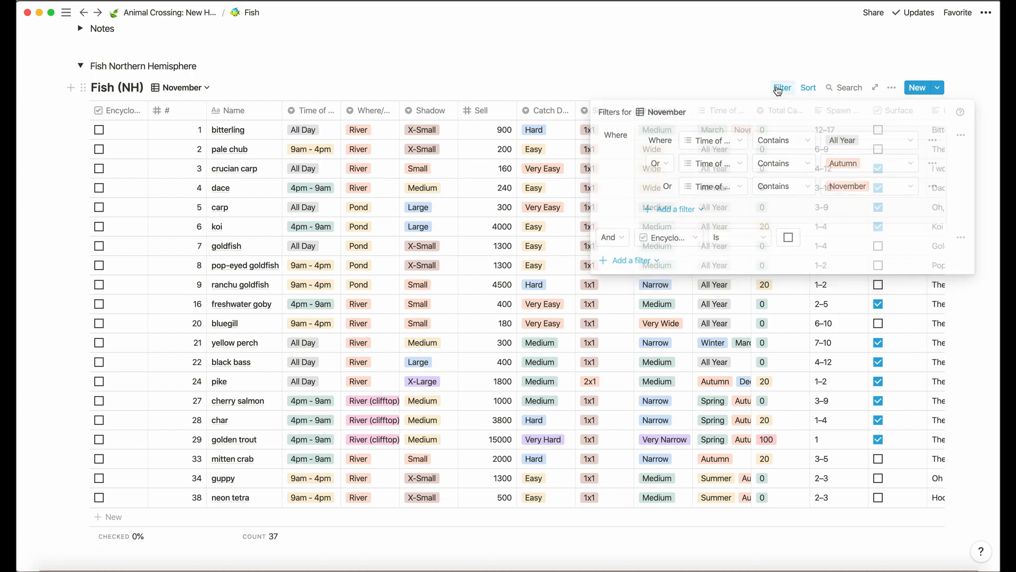
Step: Check the Encyclopedia box for the dace, carp and koi in the November view and open its filter
left_click(98, 191)
left_click(98, 191)
left_click(99, 191)
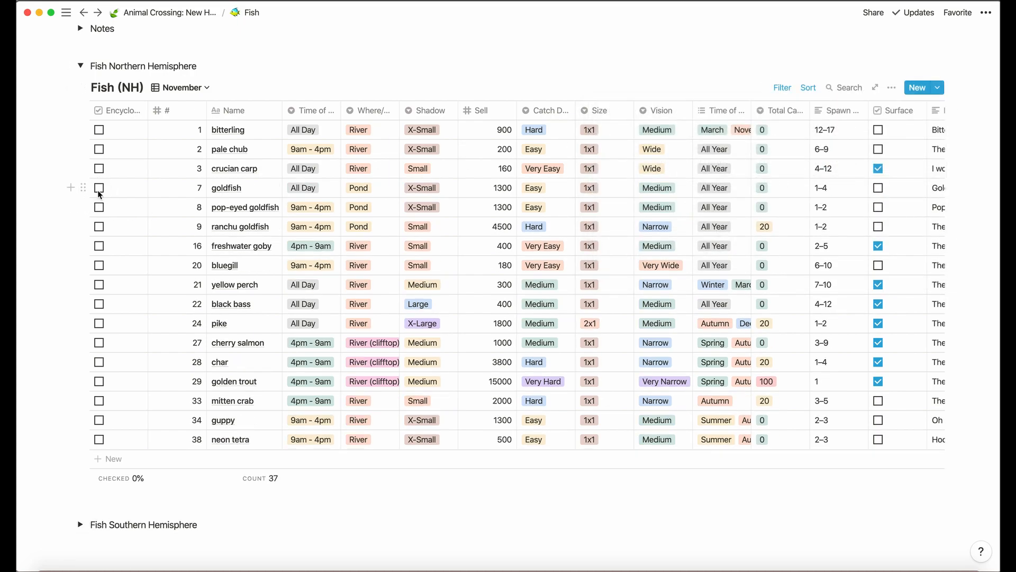
left_click(780, 89)
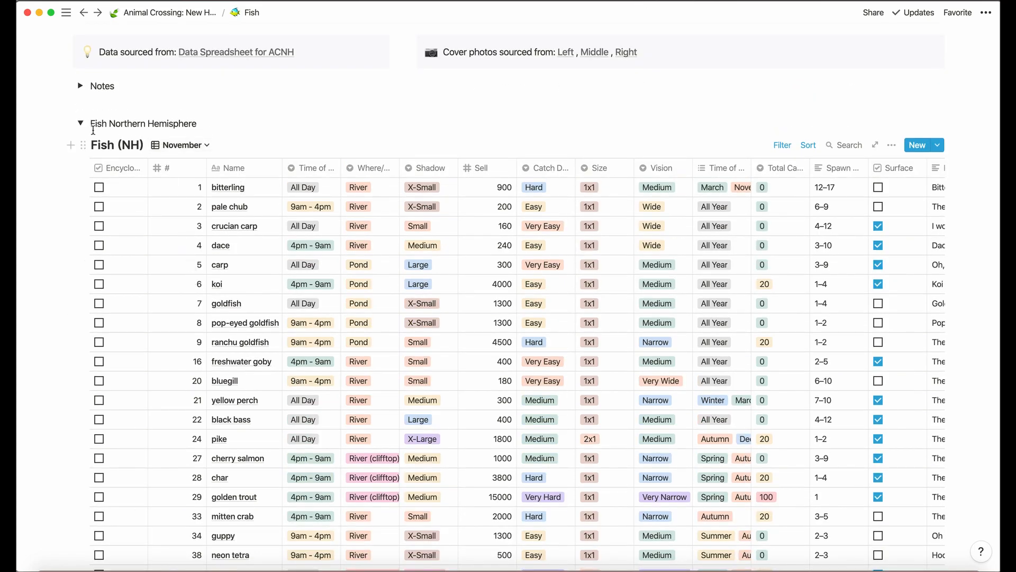
Step: Look through the Fish (NH) November table down to its last rows, and collapse the Fish Northern Hemisphere section
scroll(190, 192, "down", 10)
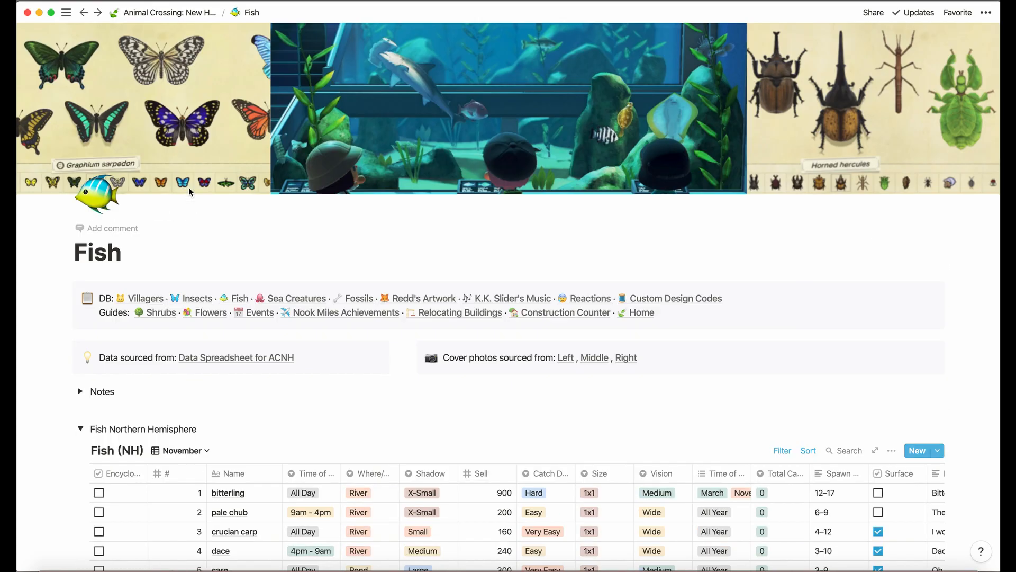
scroll(190, 193, "down", 6)
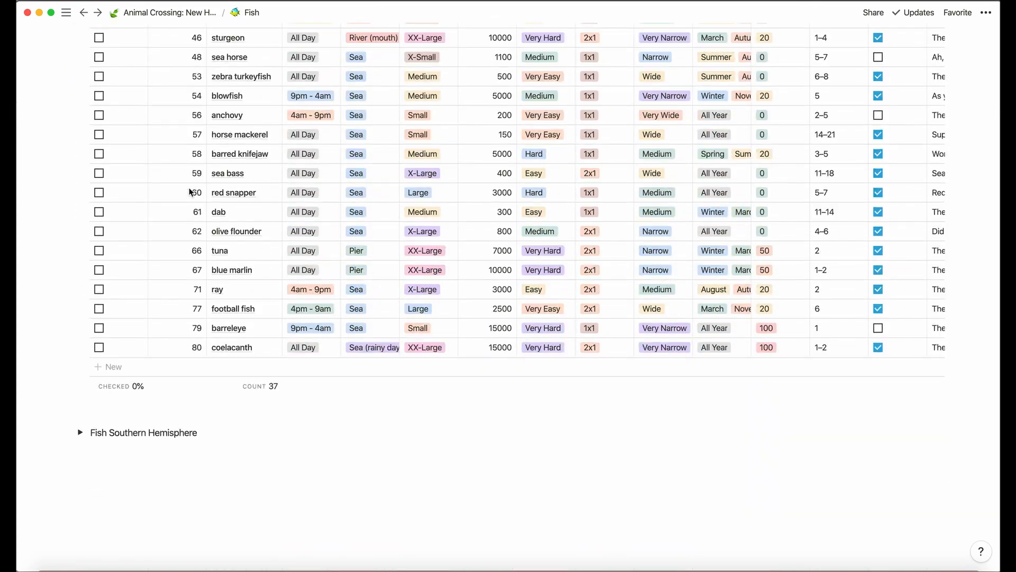
scroll(190, 192, "up", 8)
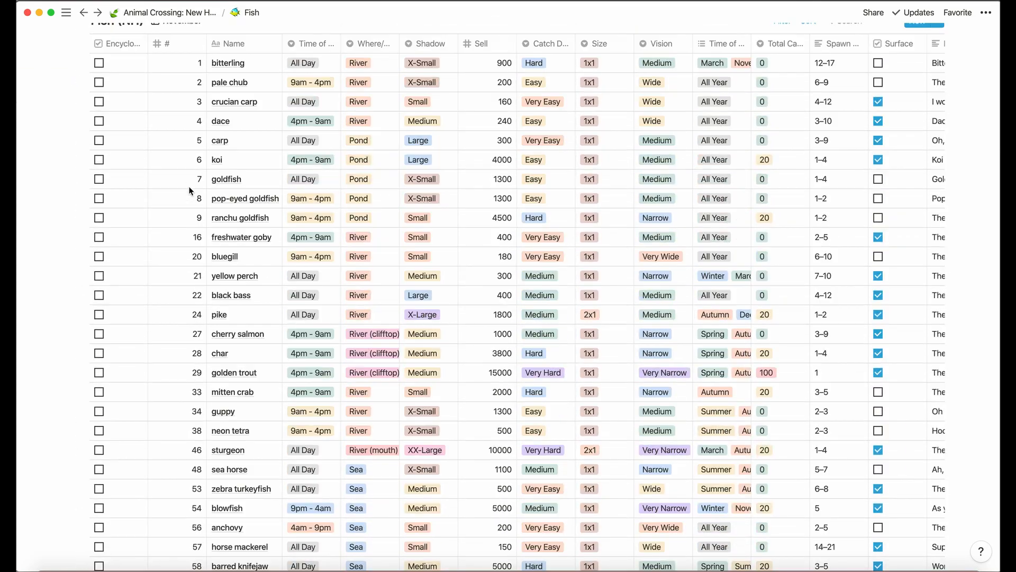
scroll(189, 185, "up", 3)
left_click(80, 49)
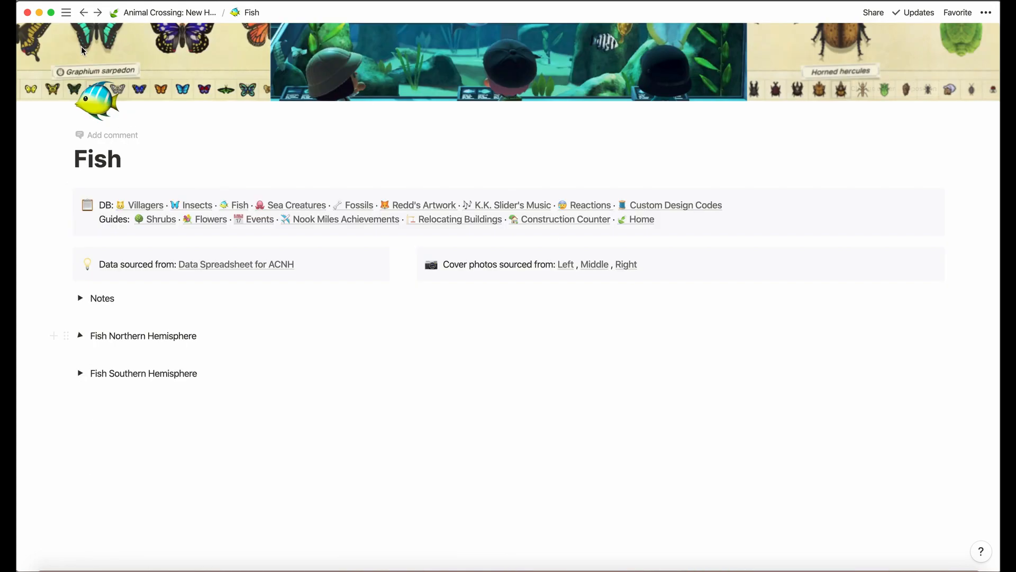
Step: Expand the Fish Southern Hemisphere section, switch the Fish (SH) table to the November view and look through its rows
left_click(81, 374)
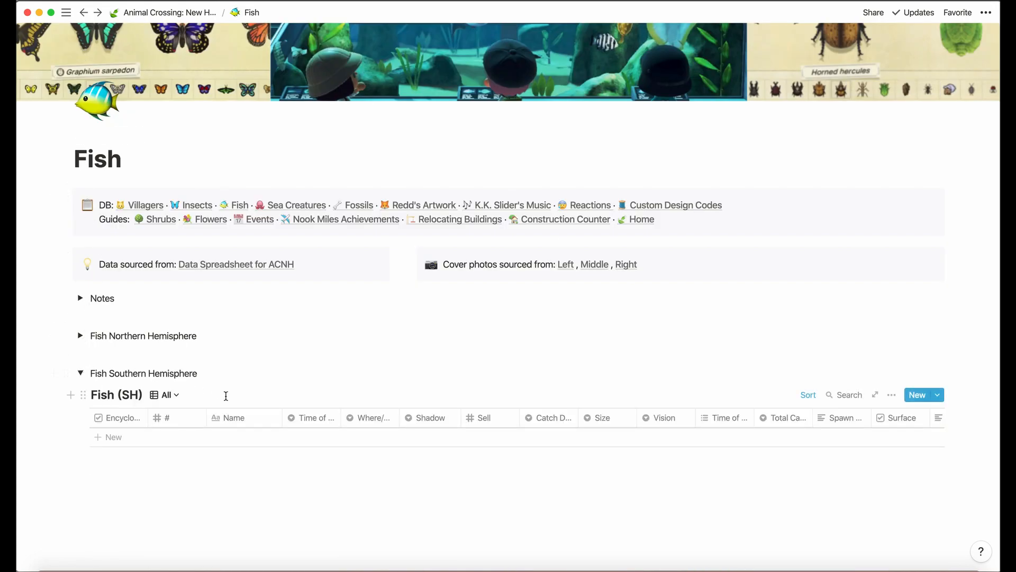
left_click(166, 395)
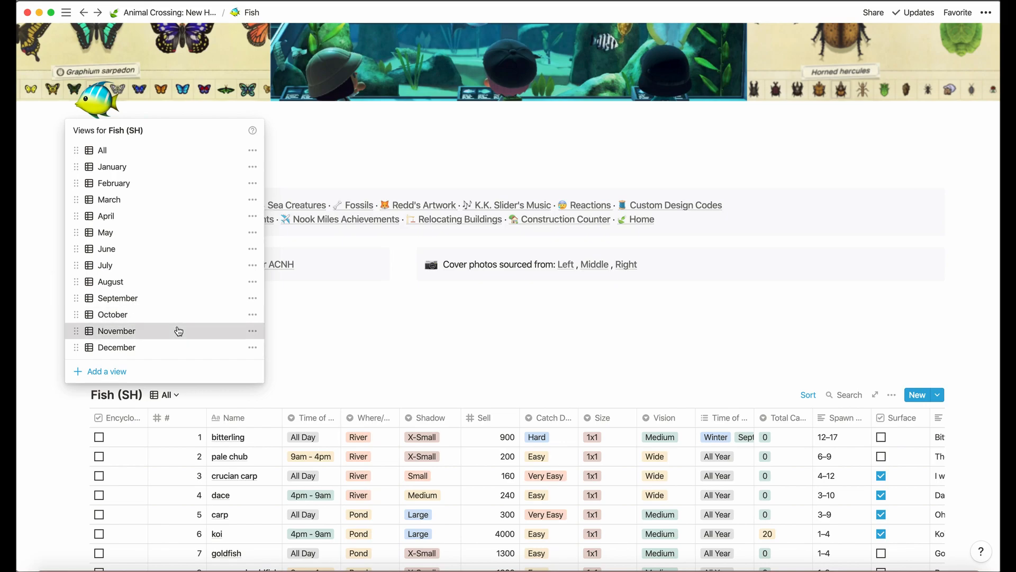
left_click(179, 330)
scroll(247, 404, "down", 10)
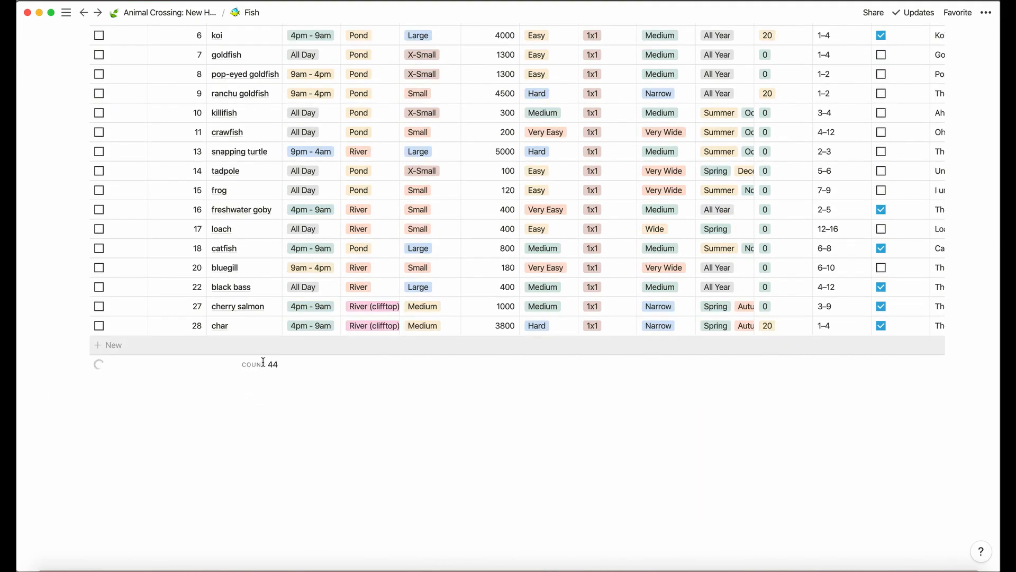
scroll(262, 349, "down", 7)
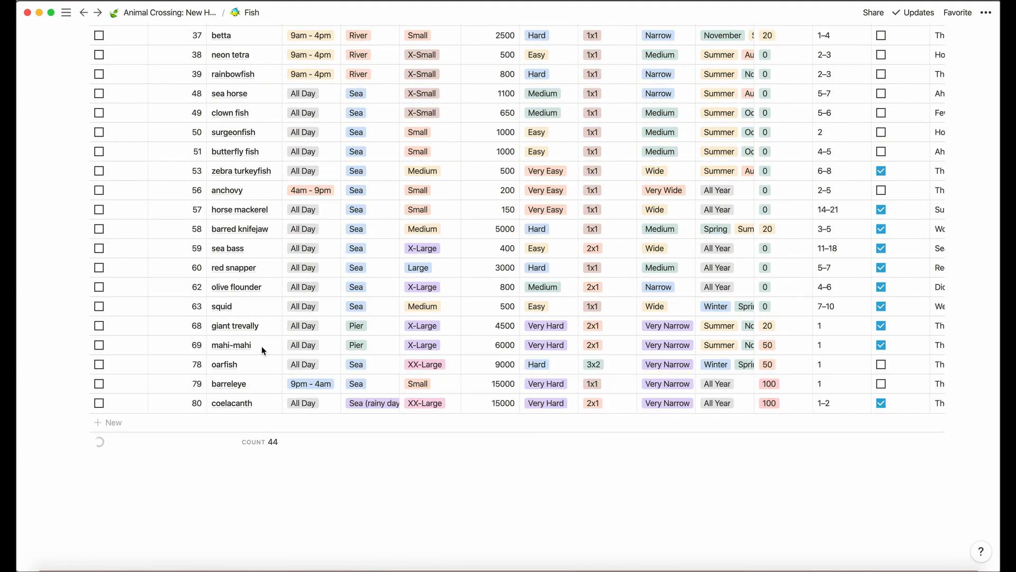
scroll(263, 350, "up", 4)
scroll(262, 350, "down", 2)
scroll(262, 346, "up", 15)
scroll(213, 324, "down", 3)
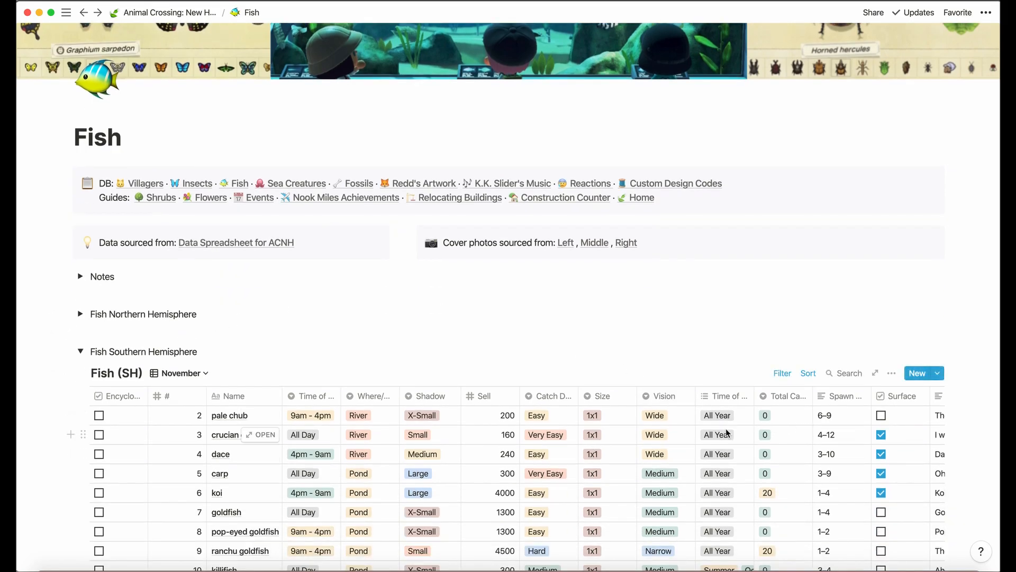
Step: Look at the crucian carp's time-of-year value and collapse the Fish Southern Hemisphere section
left_click(730, 432)
key("Escape")
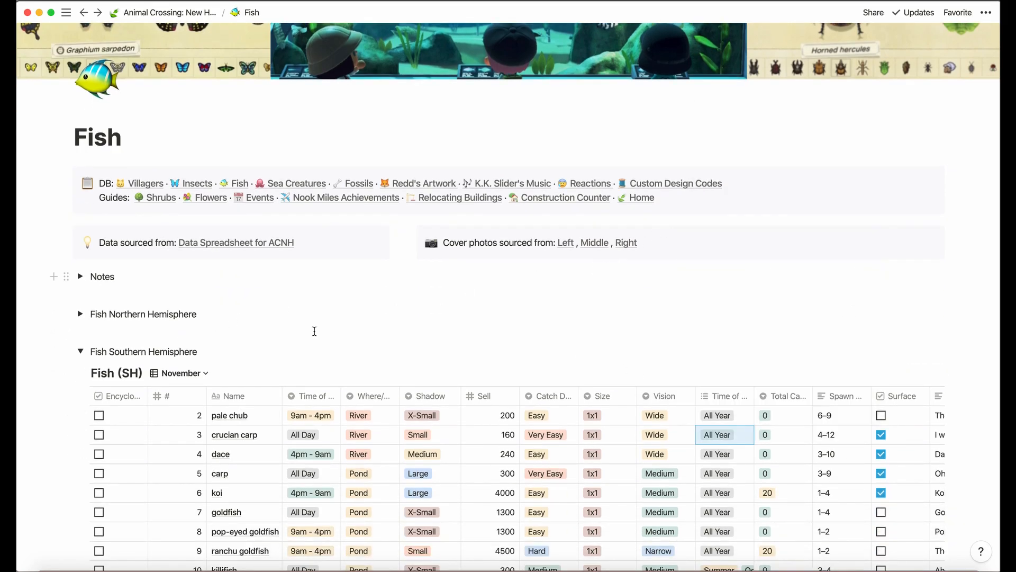
left_click(80, 351)
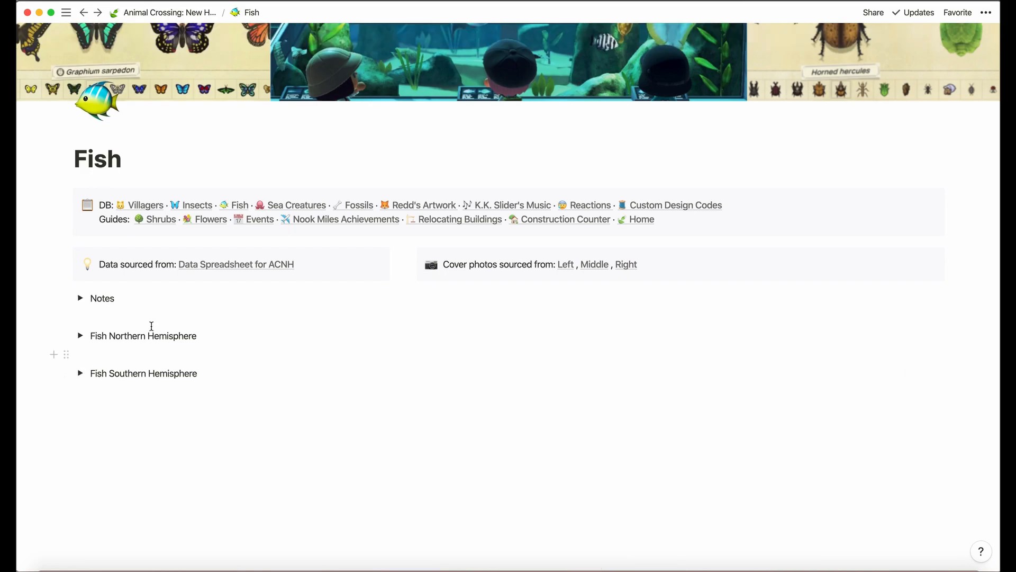
Step: Visit the Sea Creatures page briefly, return to the Fish page and read its Notes section
left_click(281, 206)
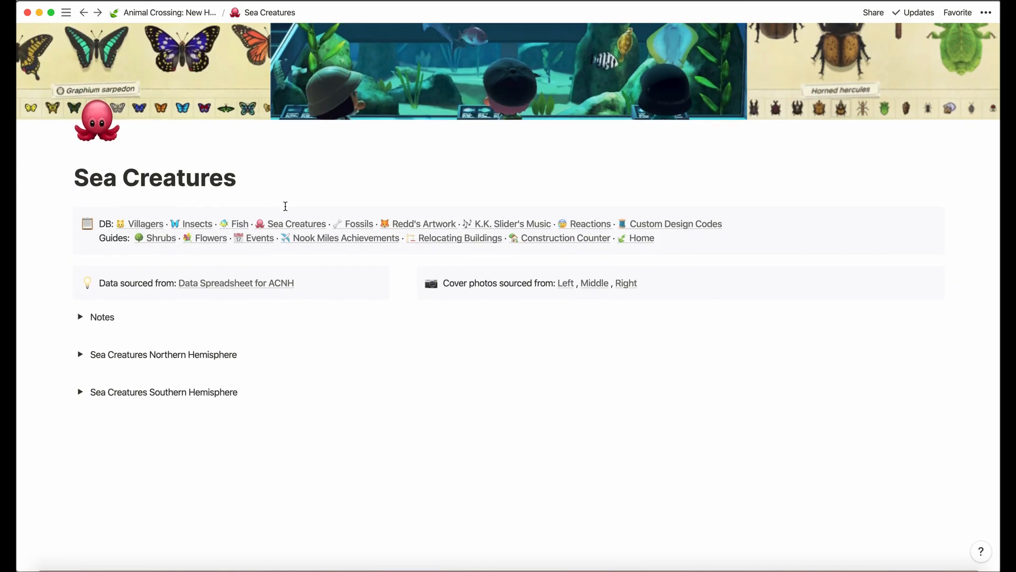
left_click(231, 222)
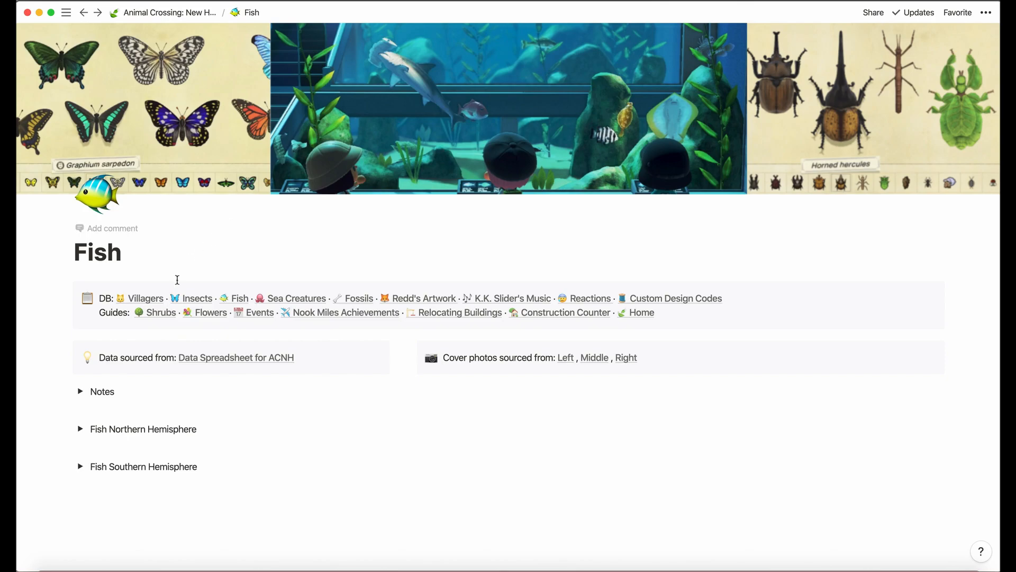
left_click(82, 392)
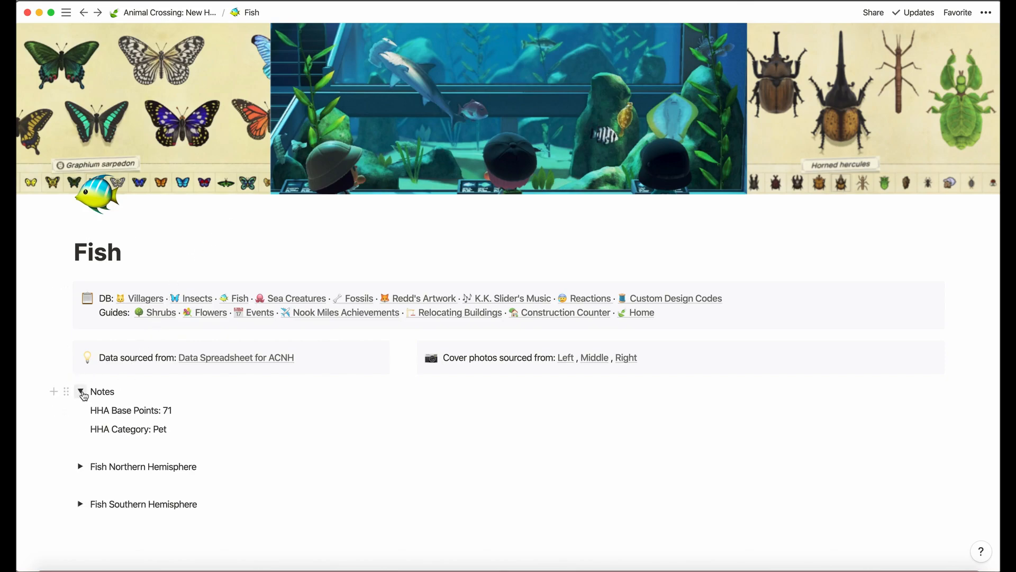
left_click(82, 393)
Step: Open the Sea Creatures page and read its Notes section, leaving the section collapsed
left_click(325, 304)
scroll(311, 411, "down", 2)
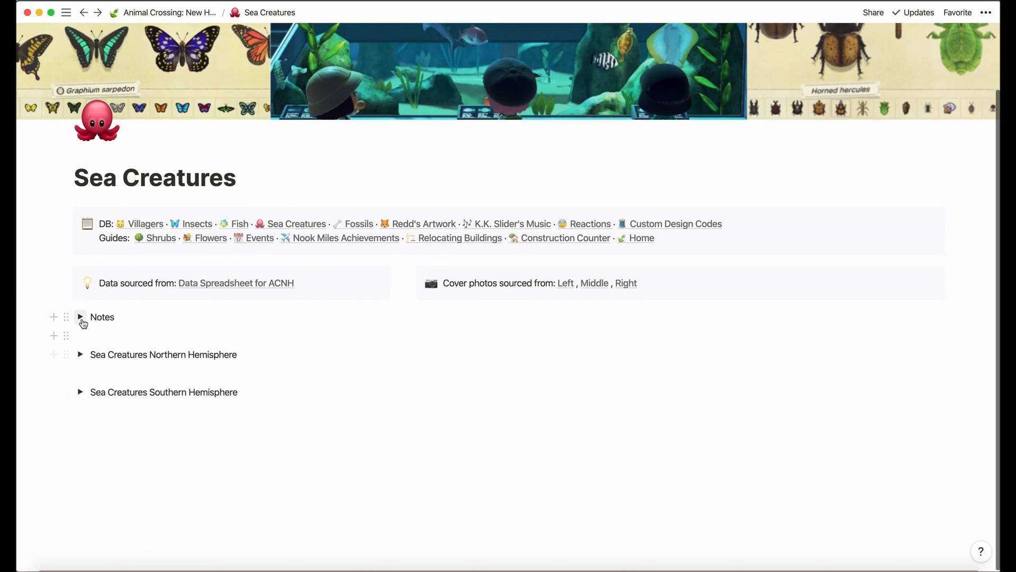
left_click(81, 317)
left_click(81, 317)
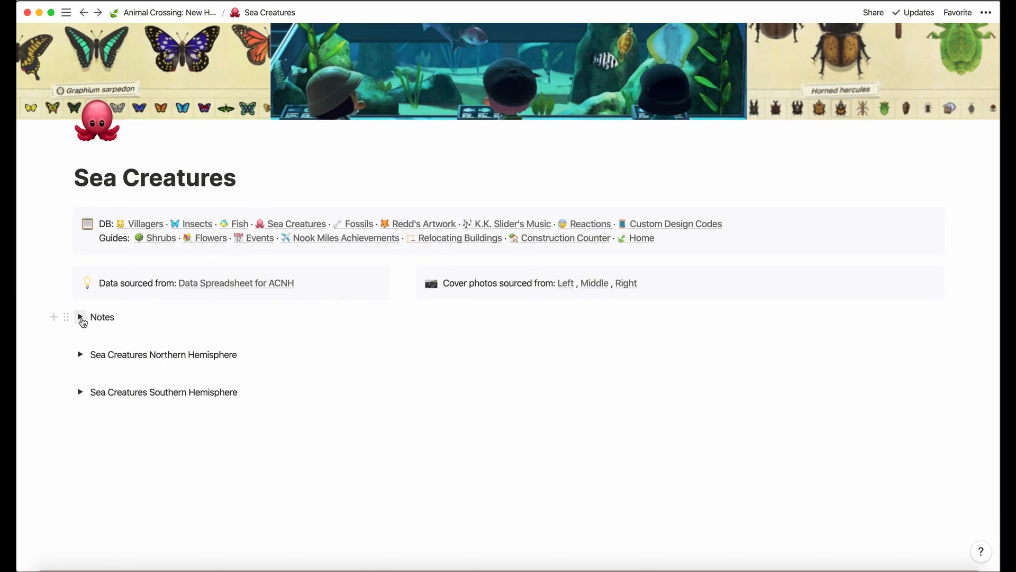
left_click(81, 318)
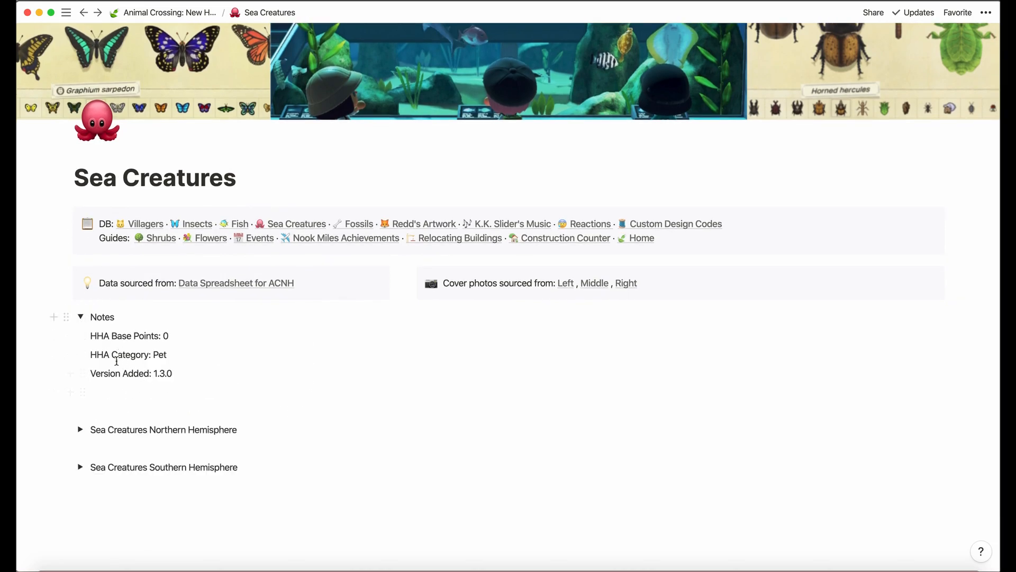
left_click(79, 317)
Step: Expand the Sea Creatures Northern Hemisphere section and view the movement options for seaweed
left_click(79, 356)
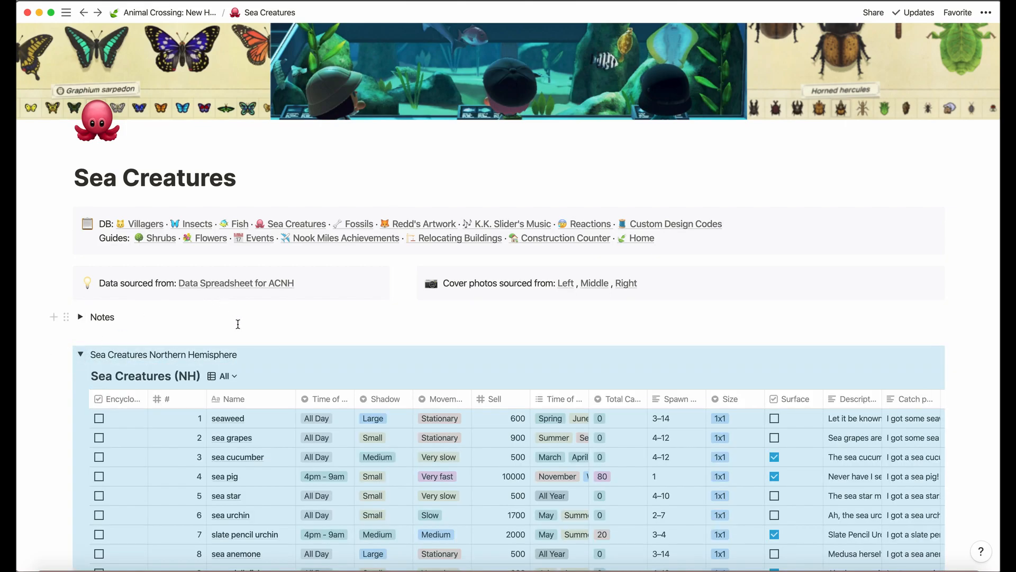
scroll(201, 431, "down", 5)
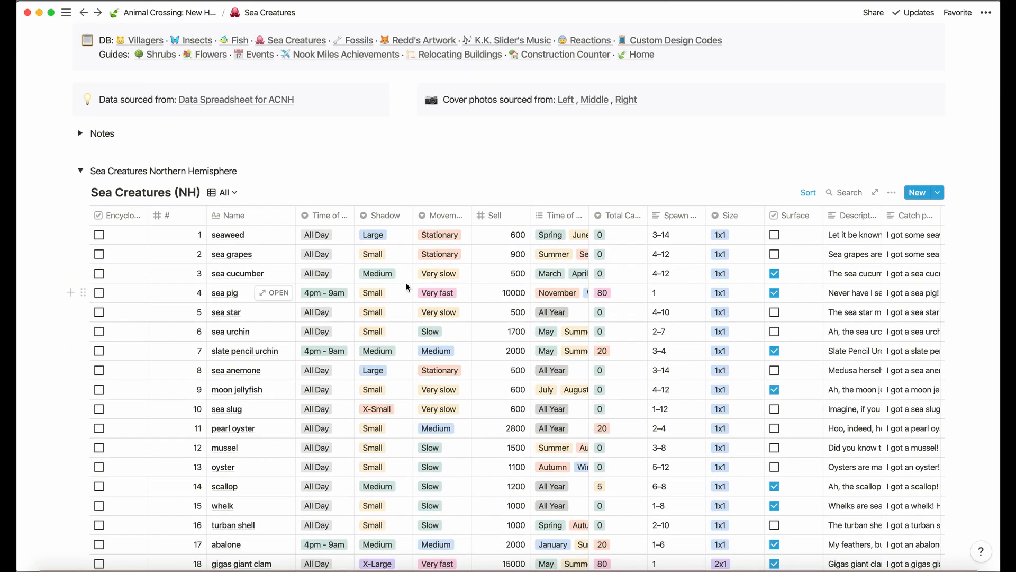
left_click(447, 233)
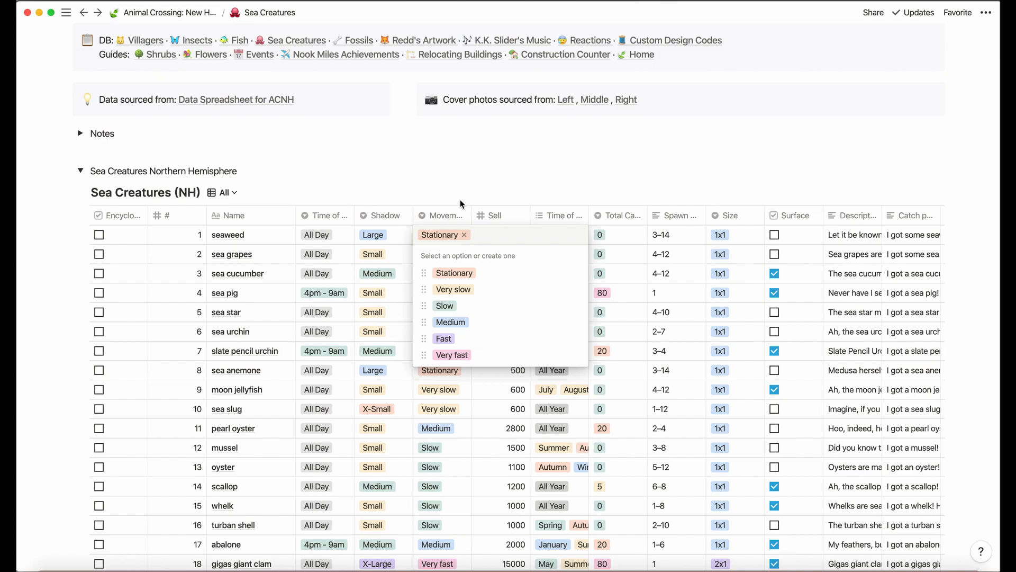
key("Escape")
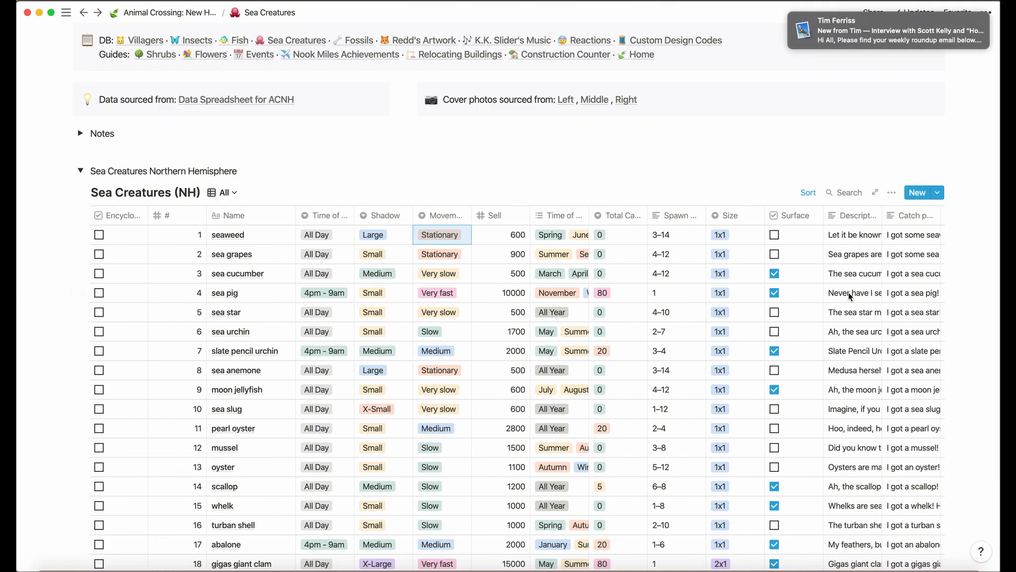
Step: Switch the Sea Creatures (NH) table to the November view and look through its rows
left_click(217, 194)
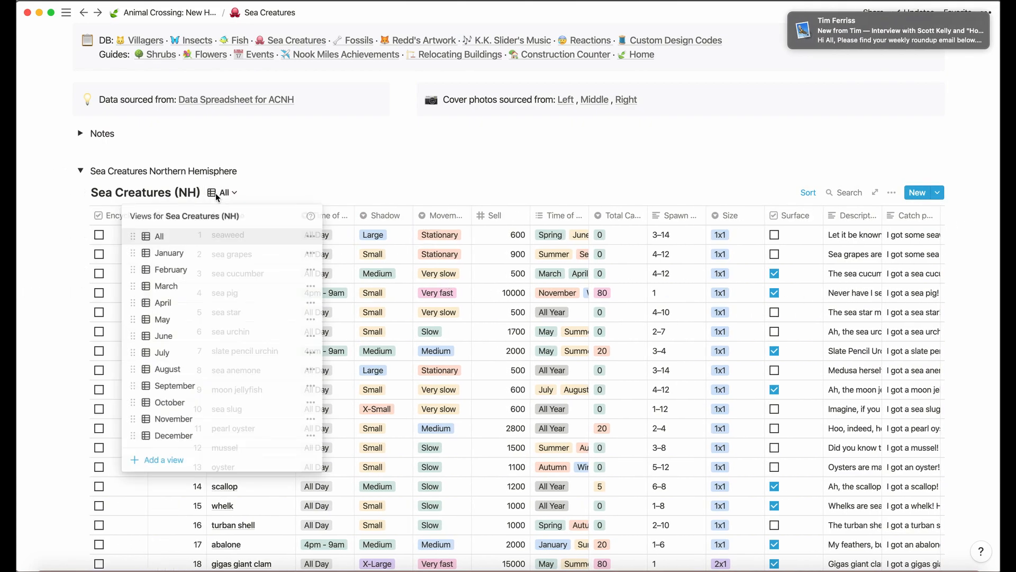
left_click(183, 417)
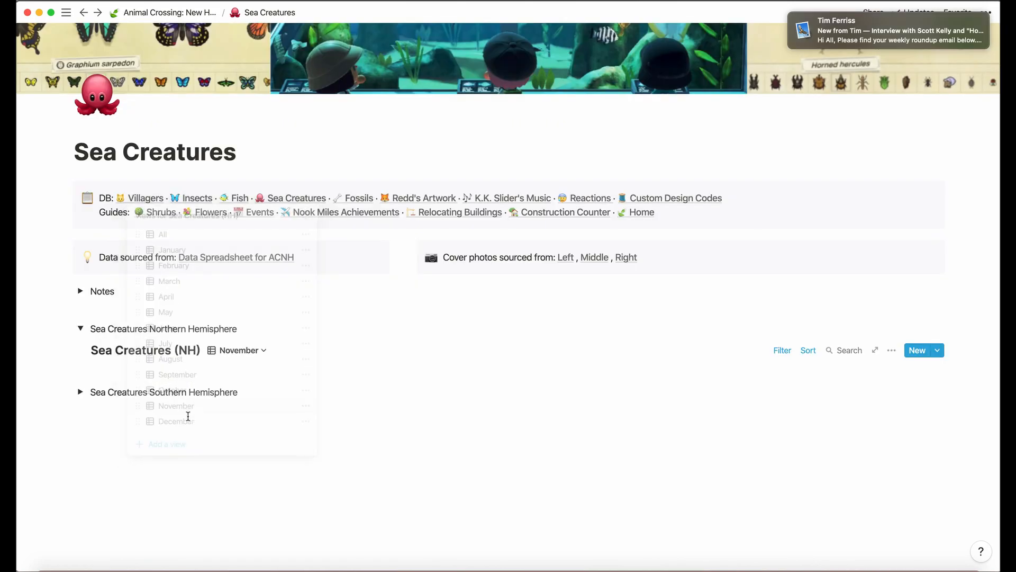
scroll(288, 386, "down", 10)
scroll(288, 386, "down", 2)
scroll(287, 386, "up", 8)
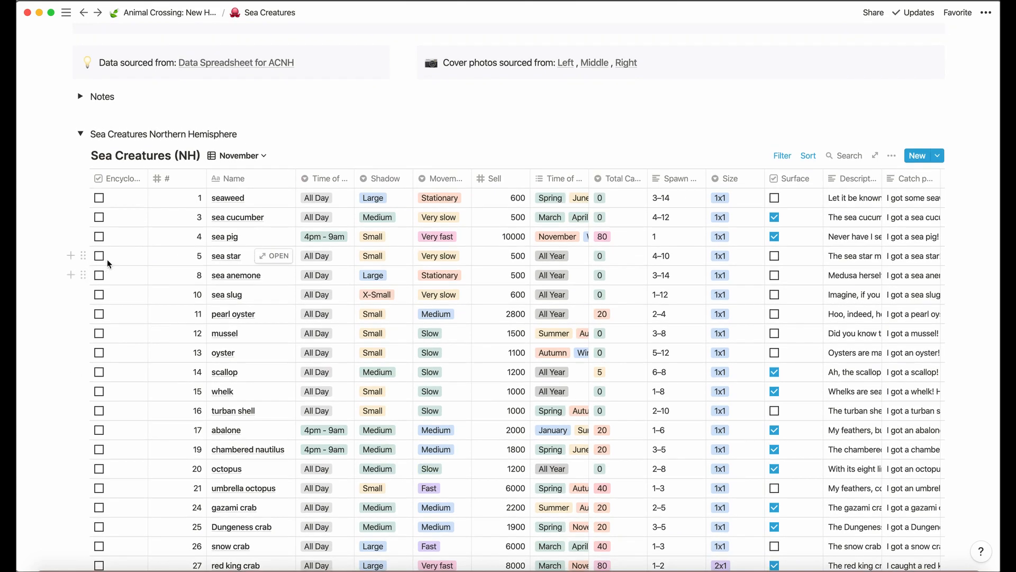
Step: Check the Encyclopedia box for the sea star through oyster rows, umbrella octopus, gazami crab and Dungeness crab in the November view
left_click(98, 256)
left_click(99, 256)
left_click(99, 257)
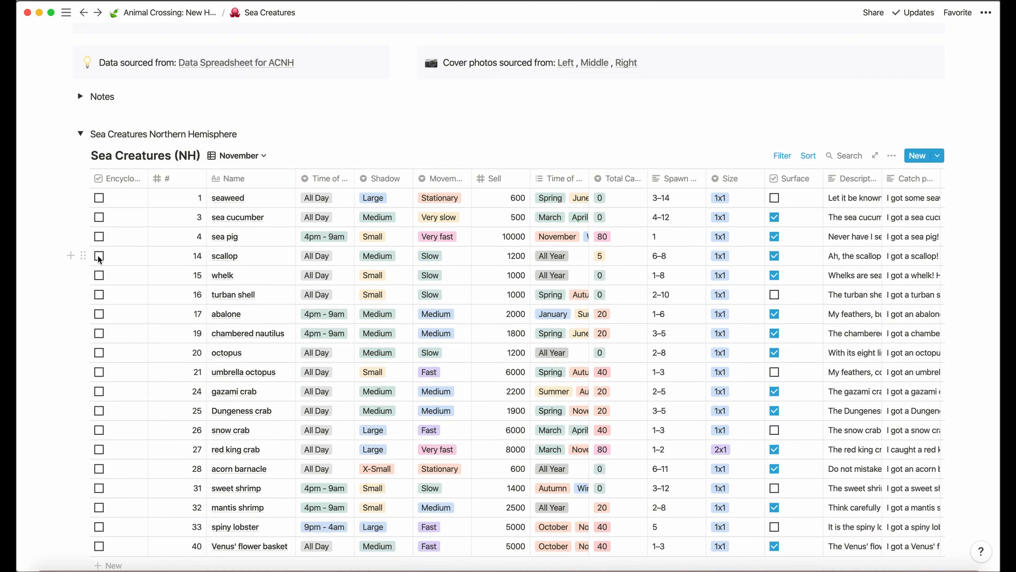
scroll(99, 257, "down", 5)
left_click(99, 258)
left_click(99, 258)
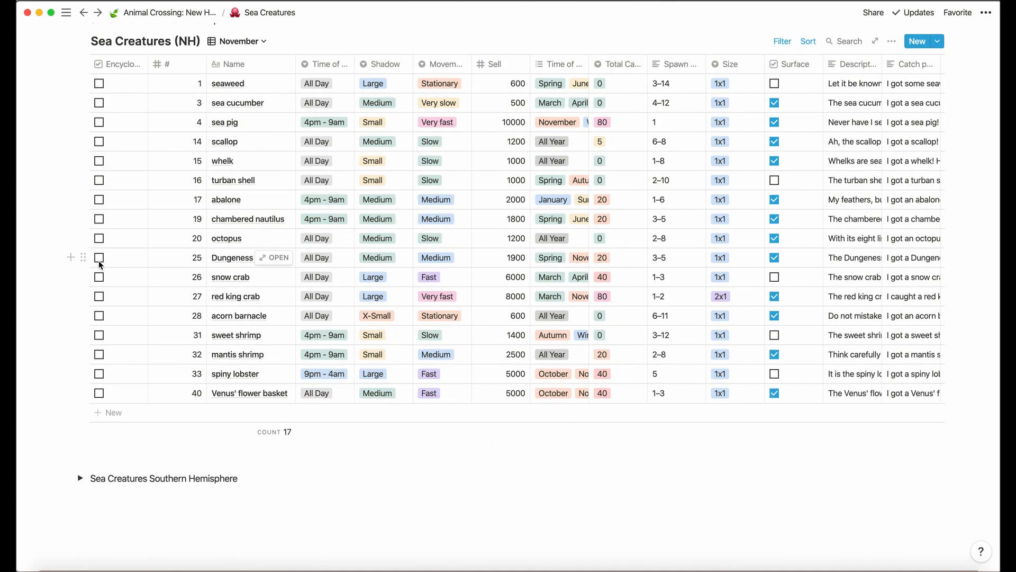
left_click(99, 258)
Step: Expand the Sea Creatures Southern Hemisphere section and look over its full table
scroll(267, 313, "down", 2)
scroll(274, 324, "down", 1)
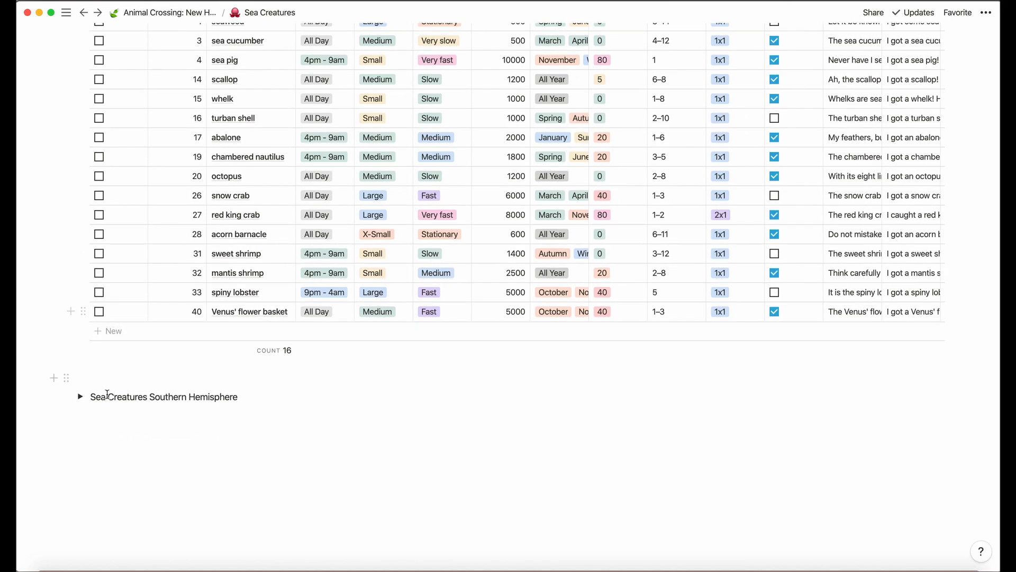
left_click(81, 397)
scroll(87, 399, "down", 10)
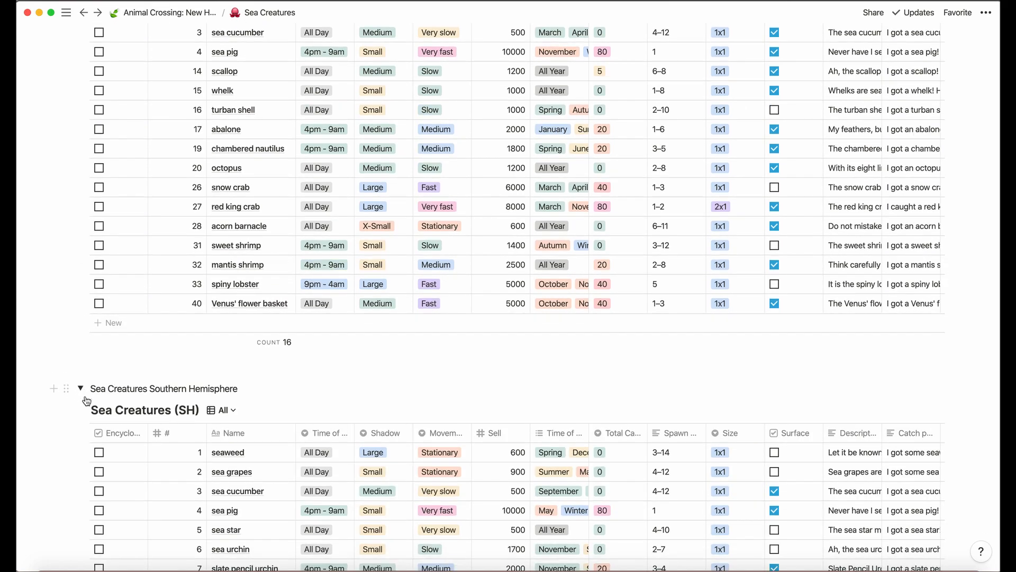
scroll(85, 396, "up", 3)
scroll(85, 397, "up", 3)
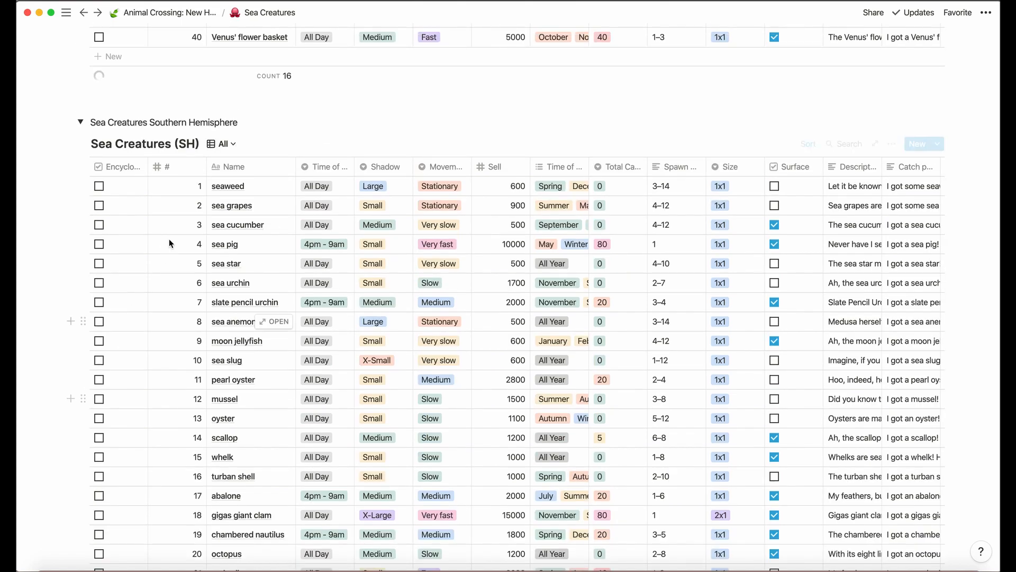
Step: Switch the Sea Creatures (SH) table to the November view and look through its rows
left_click(221, 144)
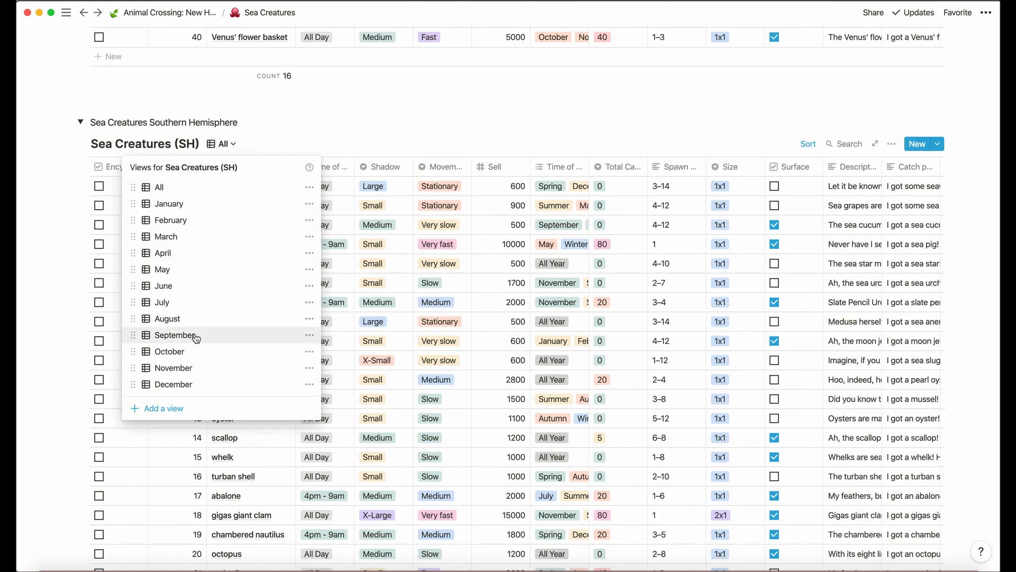
left_click(195, 368)
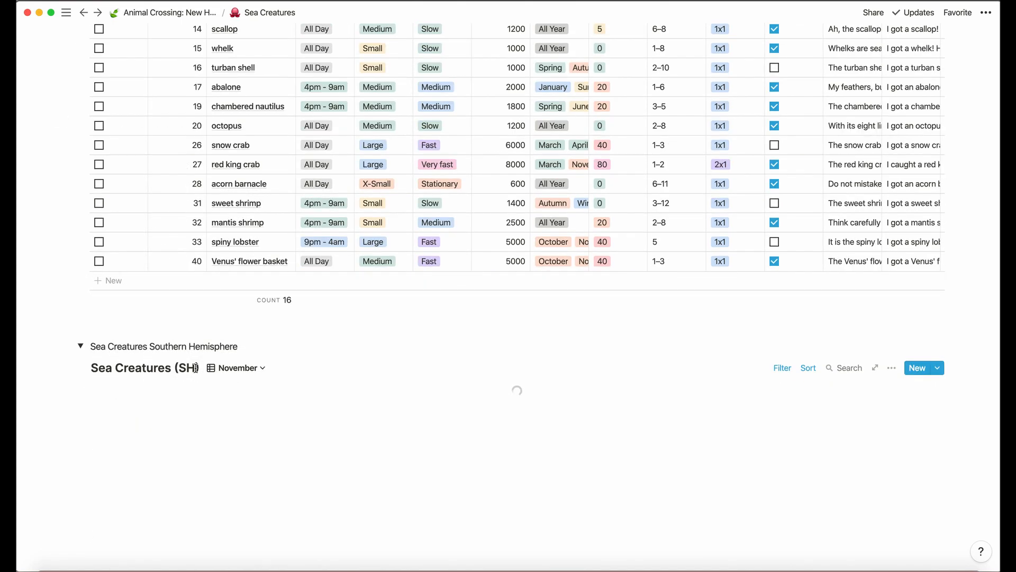
scroll(196, 368, "down", 10)
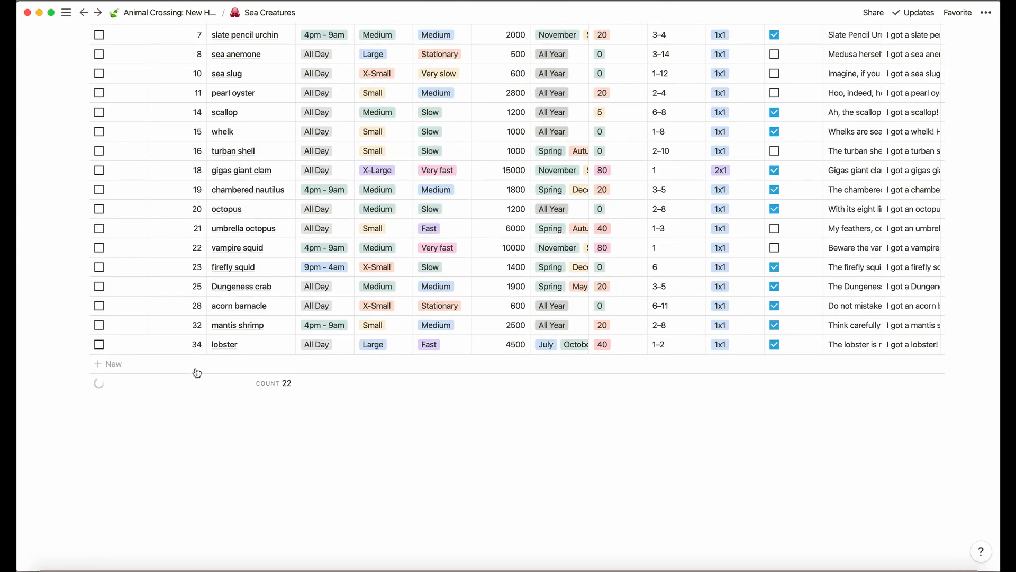
scroll(196, 371, "up", 8)
scroll(313, 220, "up", 5)
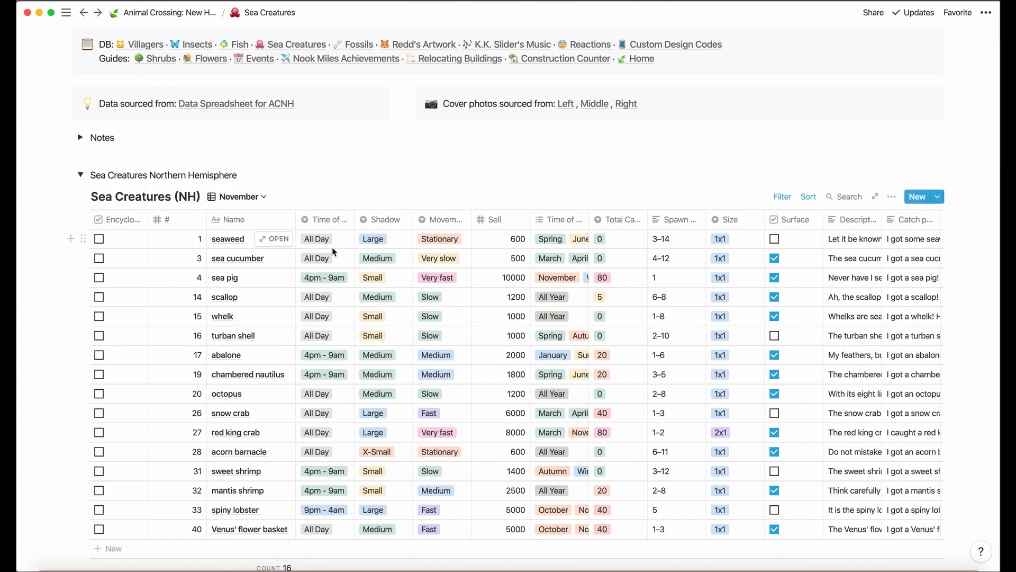
Step: Open the Insects page and look over the December view of the Insects (NH) table
left_click(191, 49)
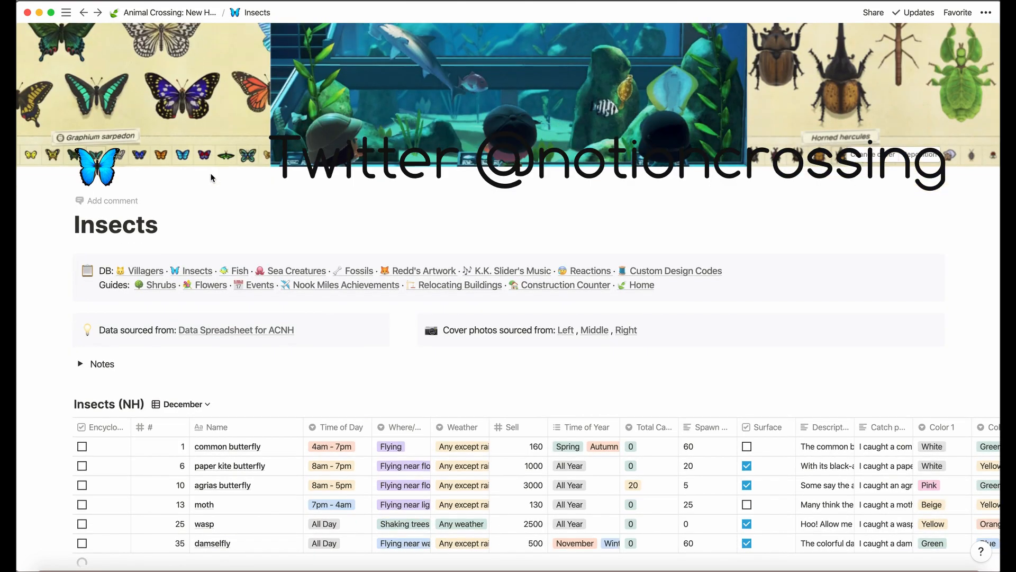
scroll(210, 172, "down", 5)
scroll(211, 174, "down", 1)
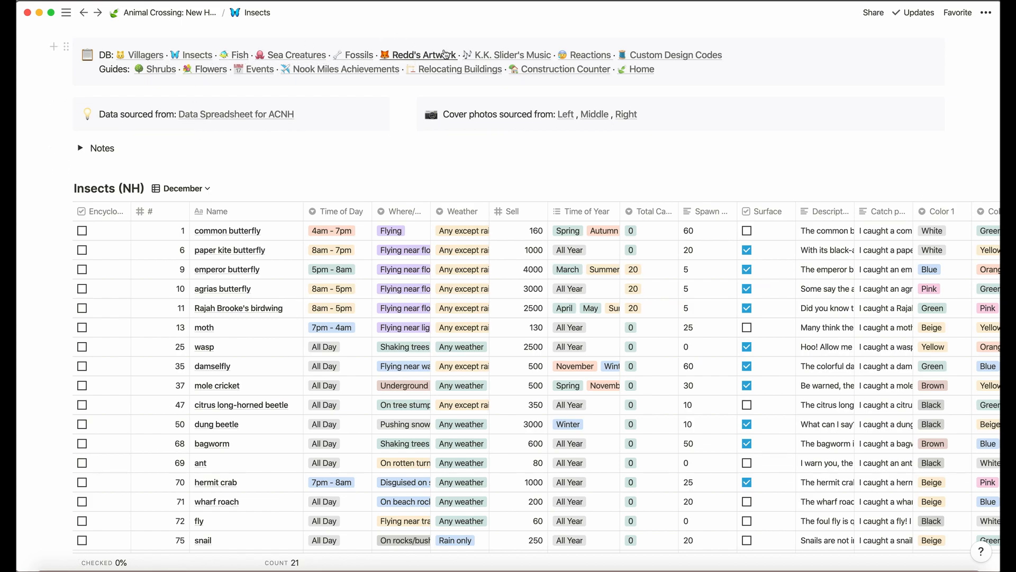
Step: Return from the Insects page to the workspace home page and look over its contact, Discord and tutorial sections
scroll(460, 206, "down", 5)
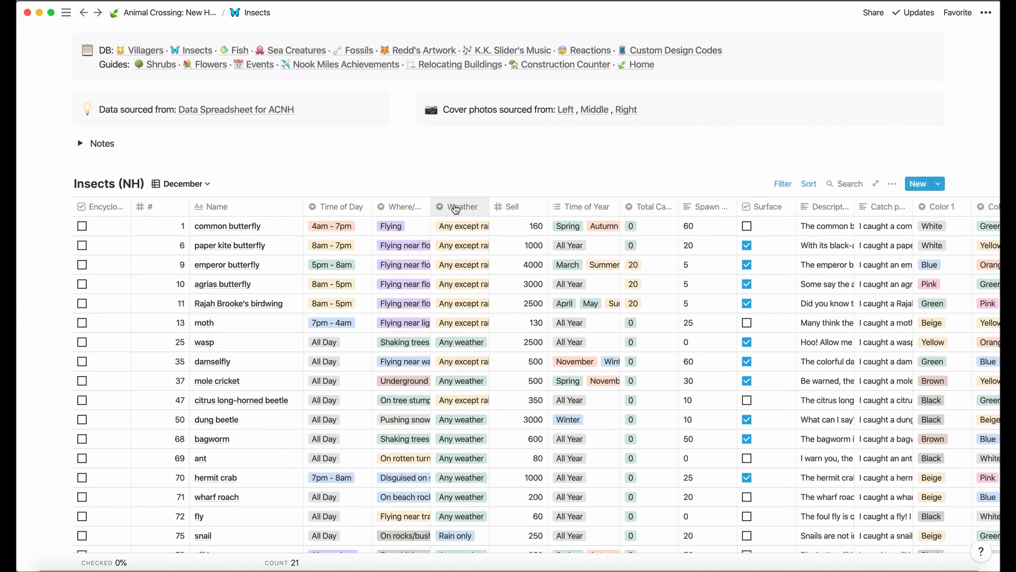
scroll(455, 208, "up", 5)
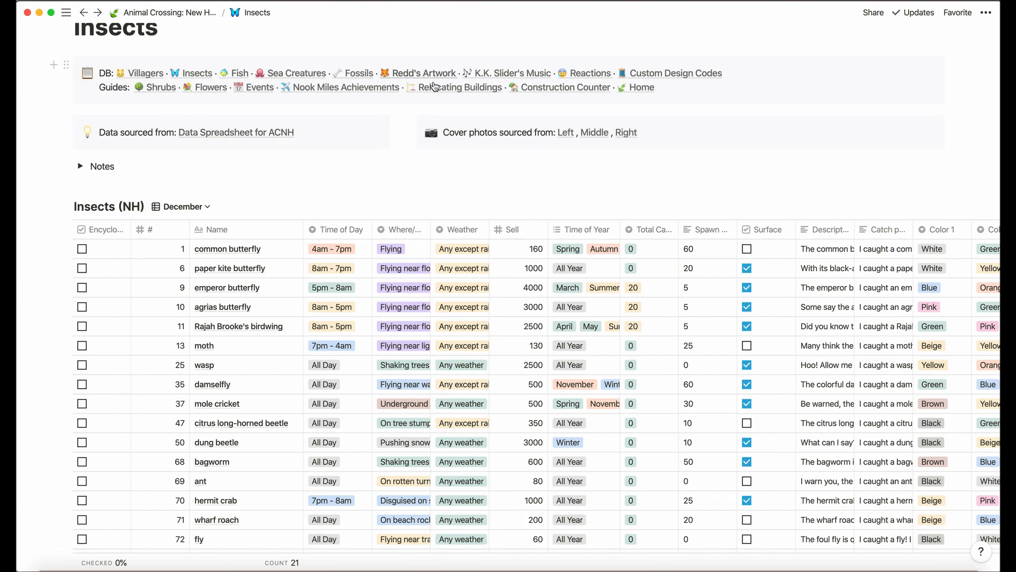
scroll(622, 61, "up", 2)
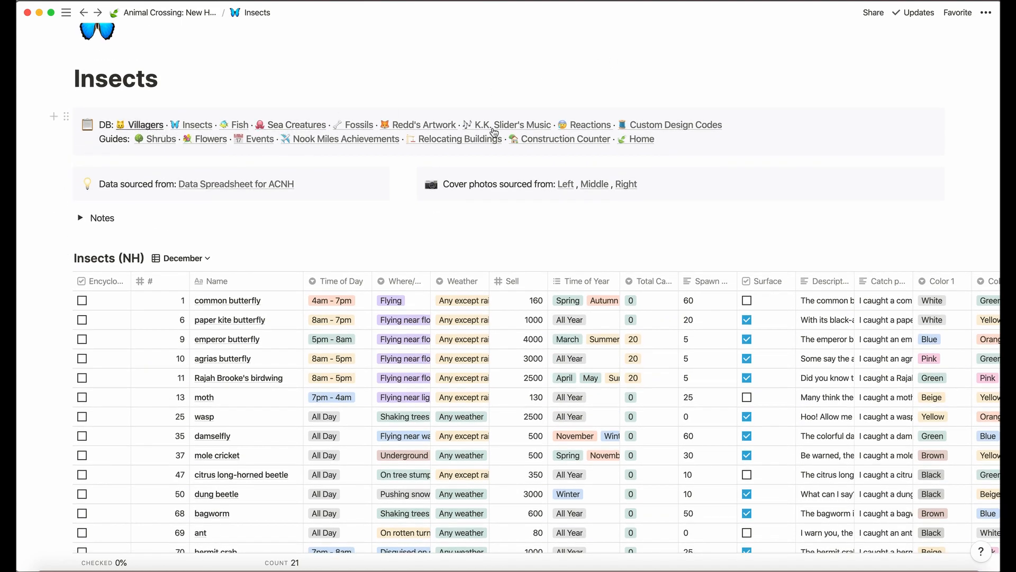
left_click(631, 139)
scroll(408, 375, "down", 5)
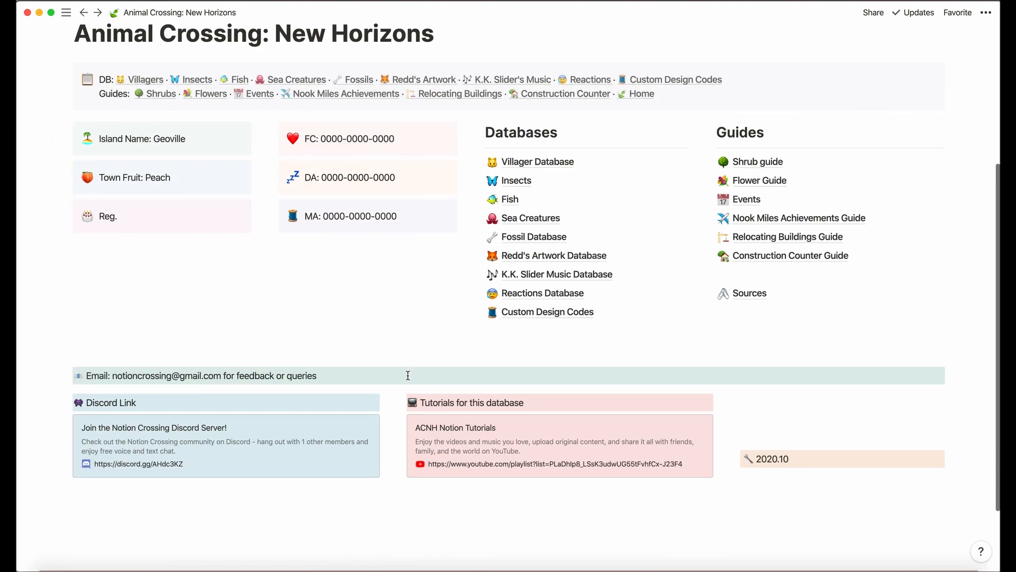
left_click_drag(182, 382, 240, 382)
left_click(244, 353)
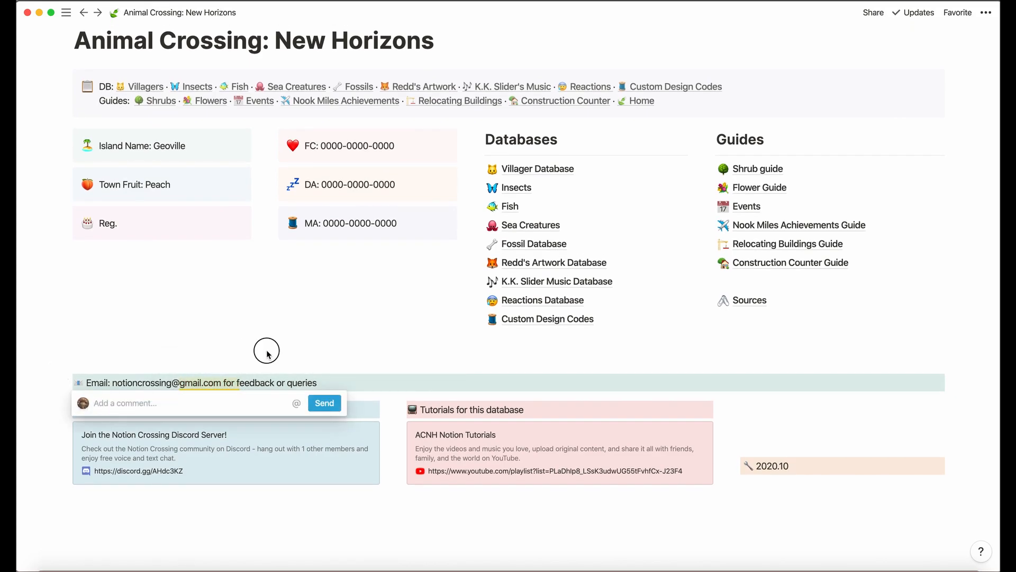
key("Escape")
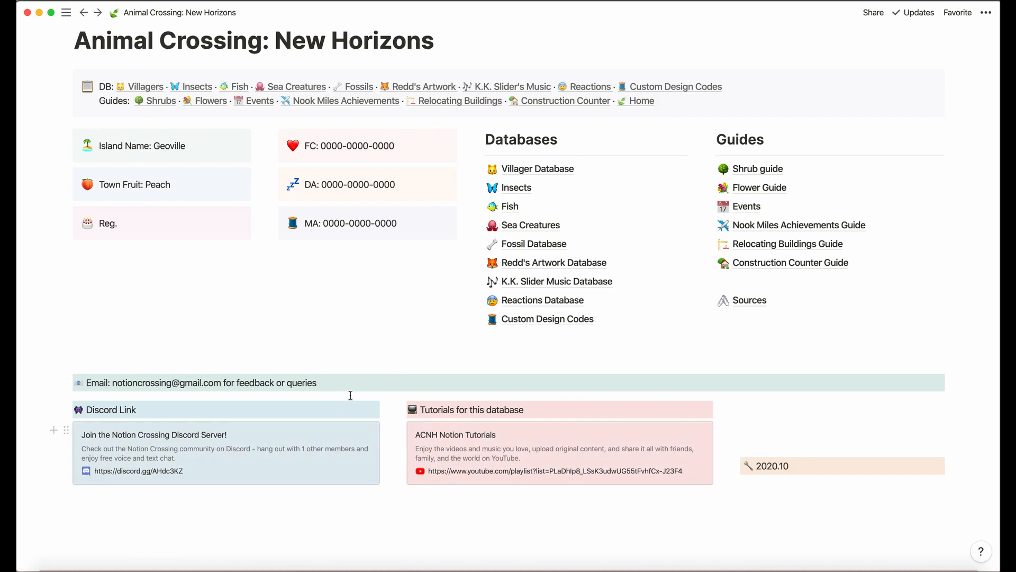
scroll(371, 348, "up", 3)
scroll(371, 349, "up", 3)
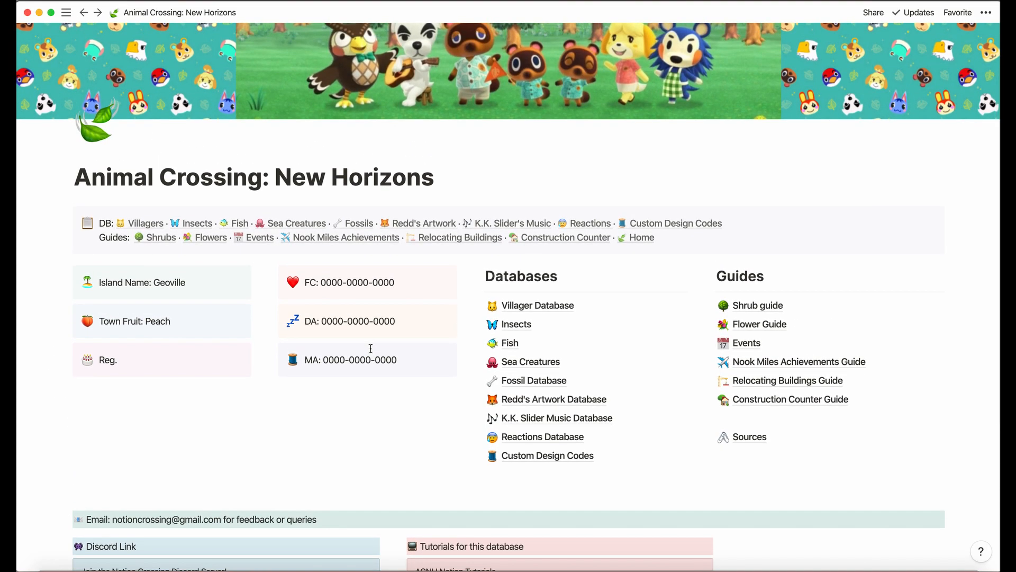